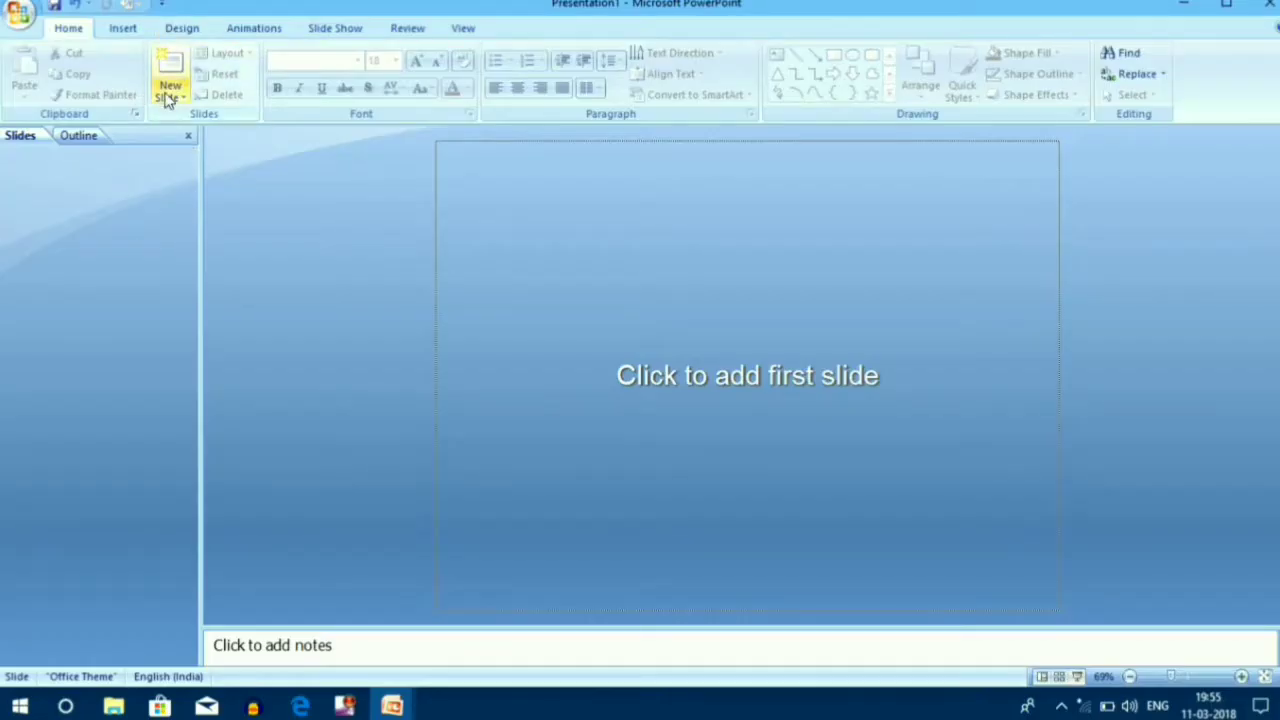
Add a Blank-layout slide and set the slide size to On-screen Show (16:9)
left_click(168, 92)
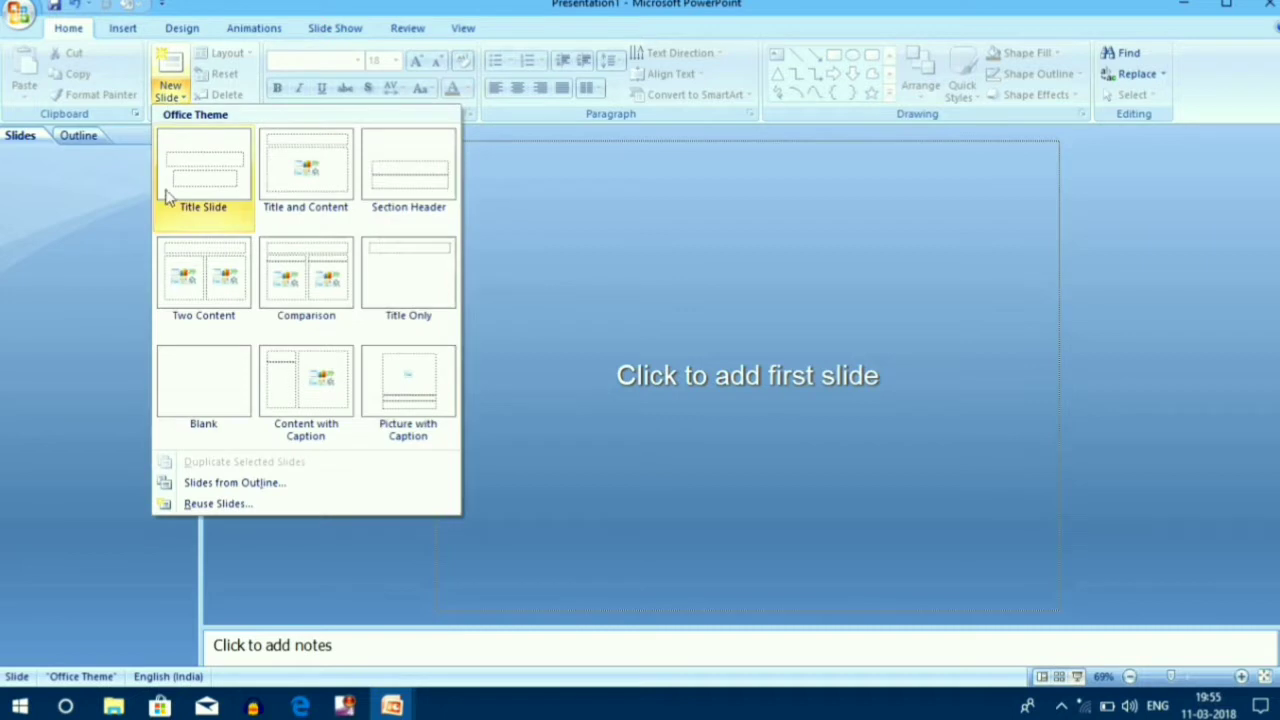
left_click(186, 370)
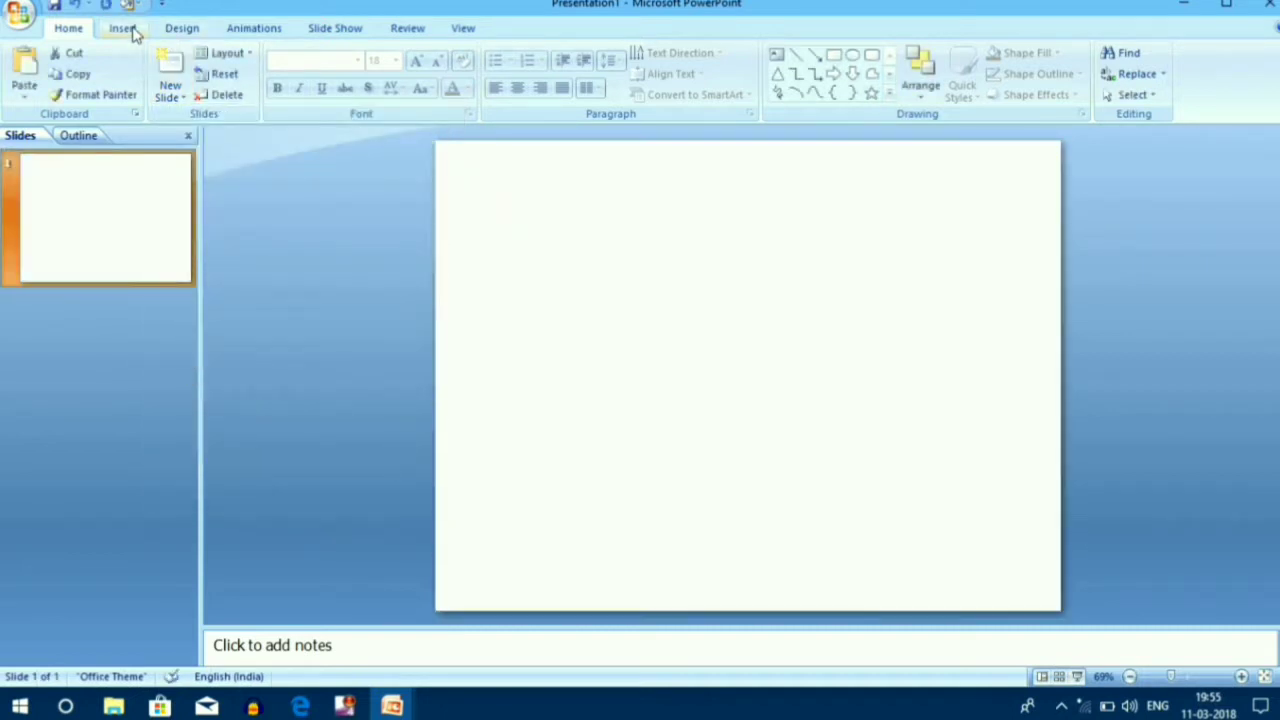
left_click(180, 29)
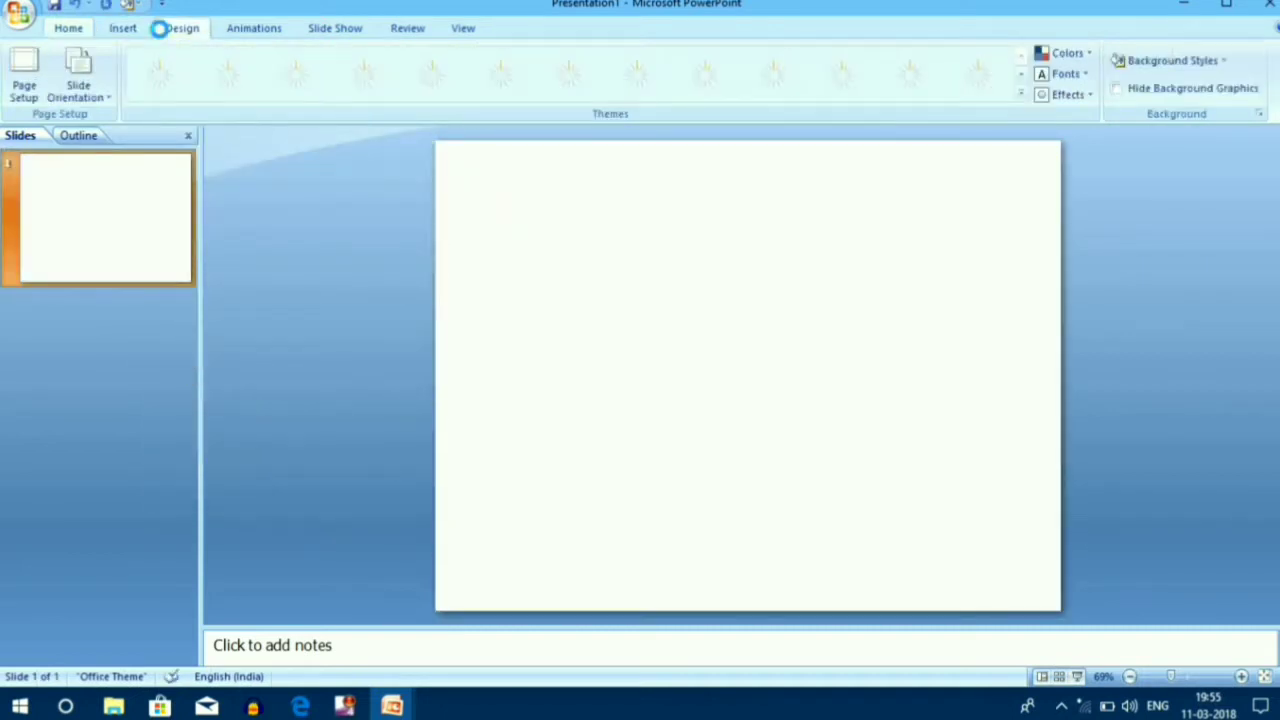
left_click(24, 78)
left_click(749, 318)
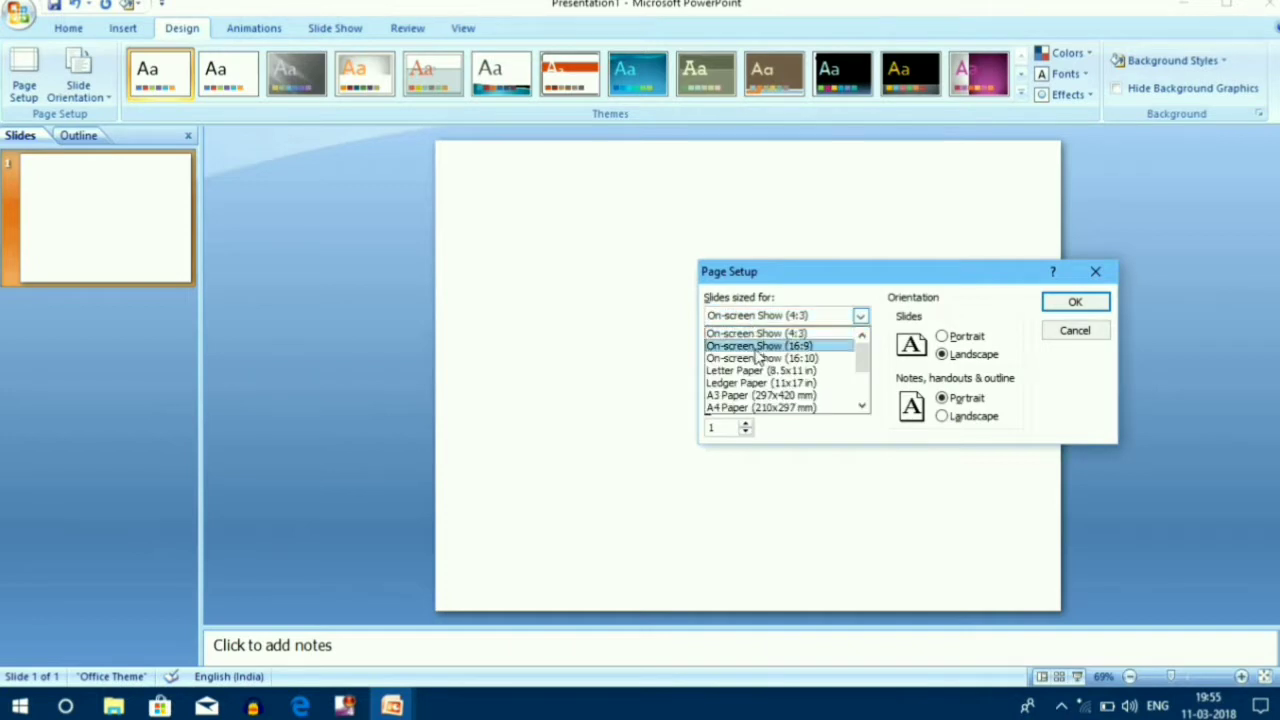
left_click(758, 347)
left_click(1071, 303)
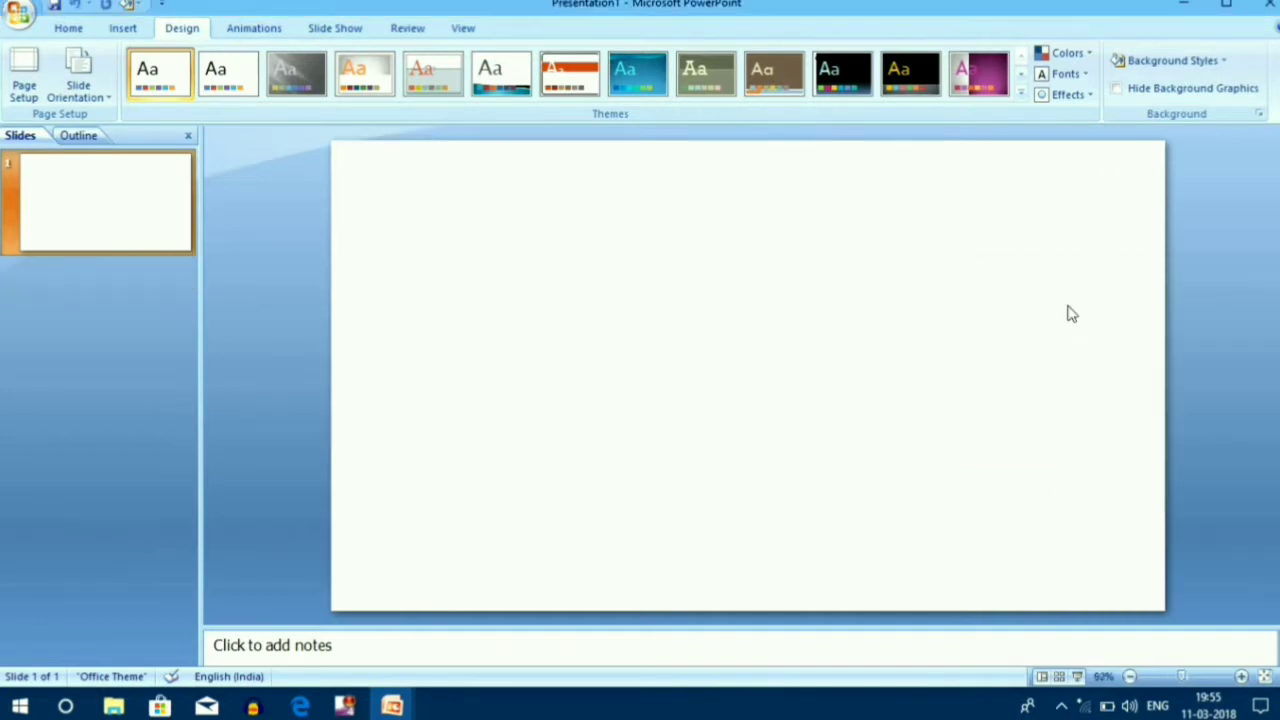
Draw a 6.15 cm blue circle near the slide centre using the Oval shape
left_click(123, 29)
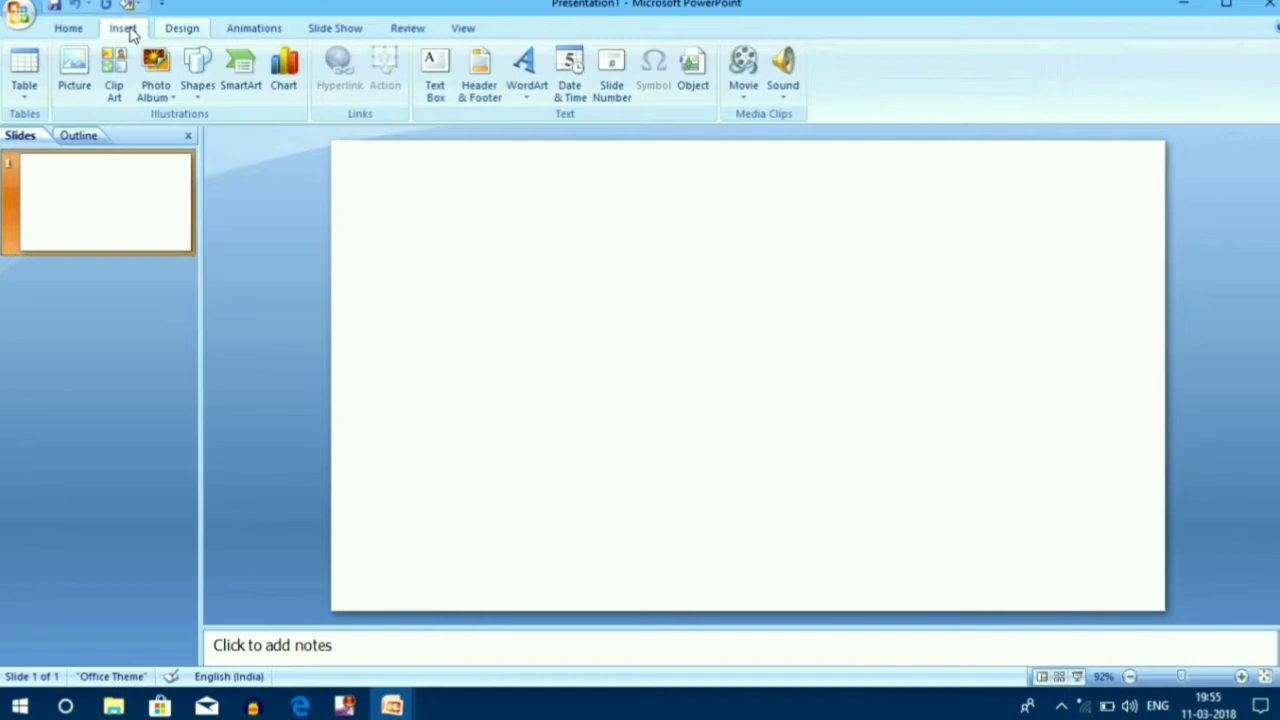
left_click(200, 84)
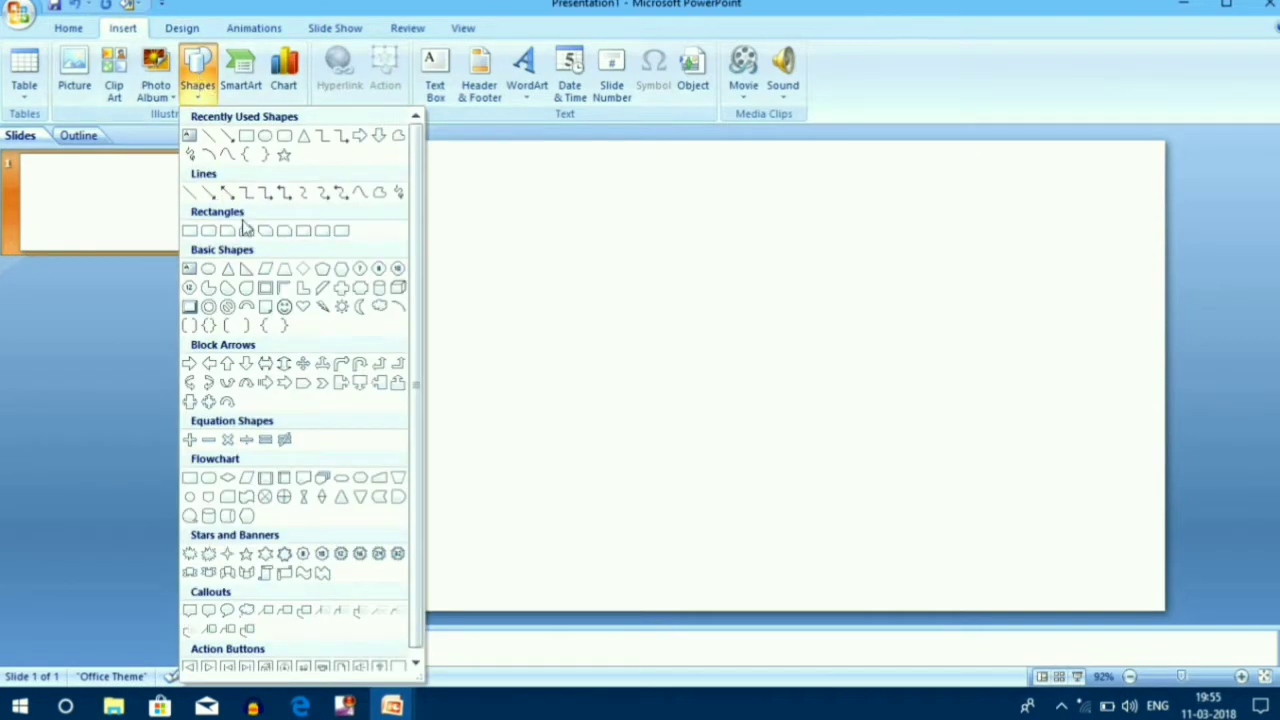
left_click(264, 138)
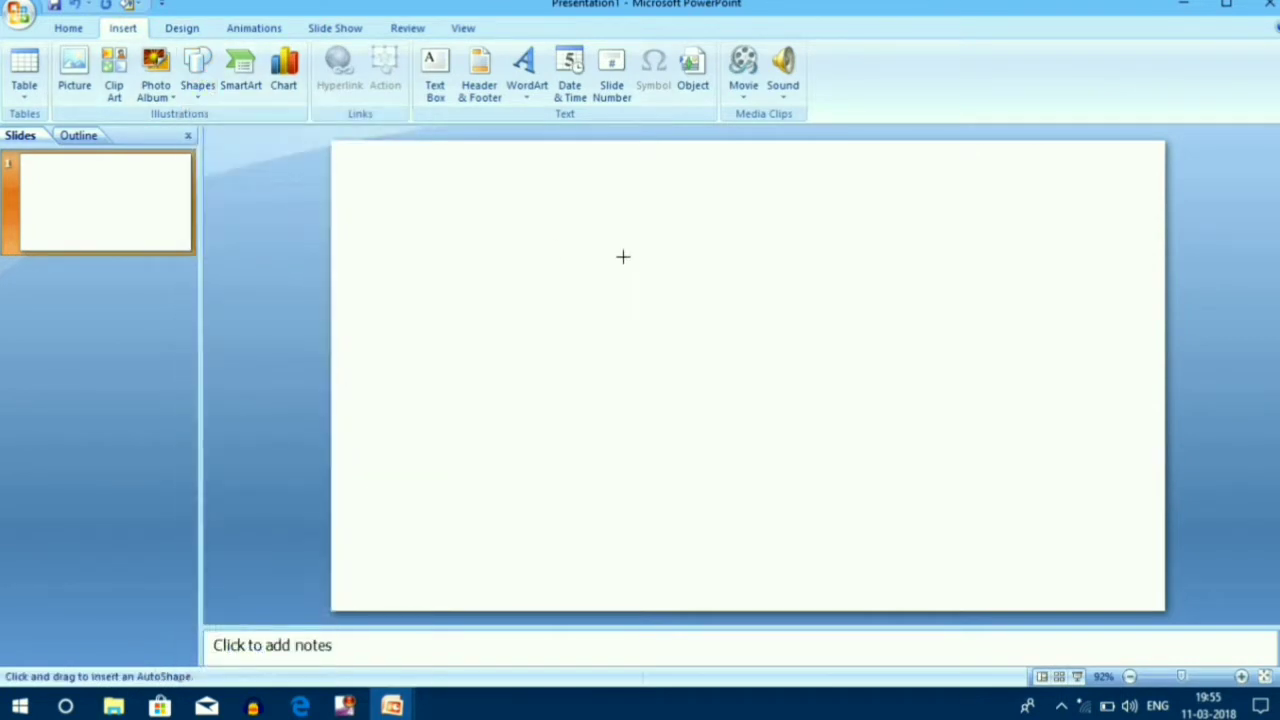
left_click_drag(623, 256, 826, 460)
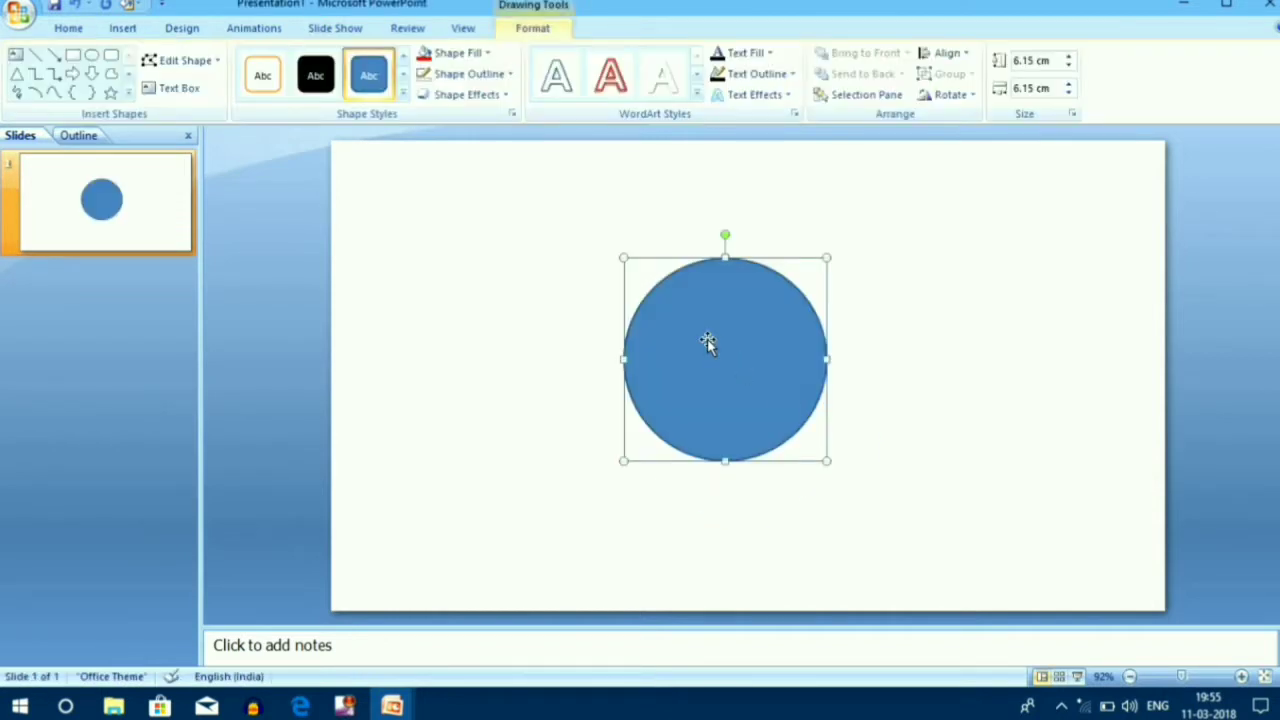
Give the circle a linear 45° Rainbow II gradient fill with its first stop set to red
left_click(482, 53)
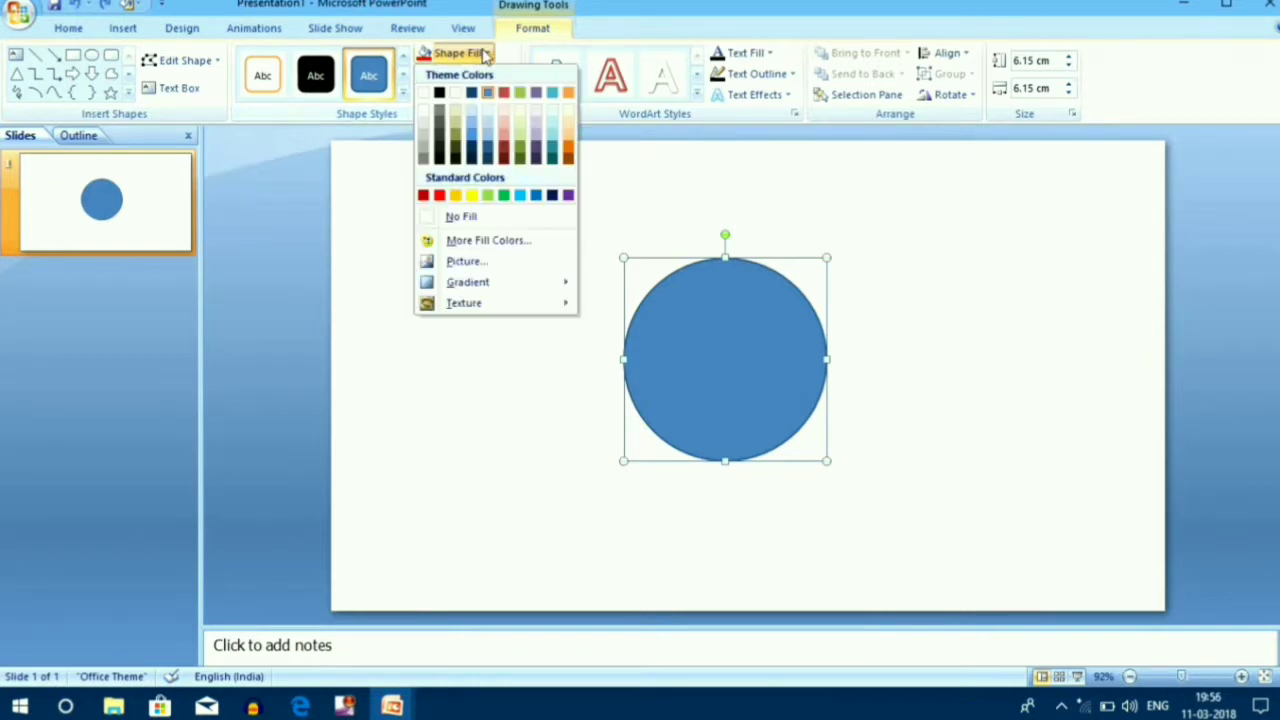
mouse_move(486, 284)
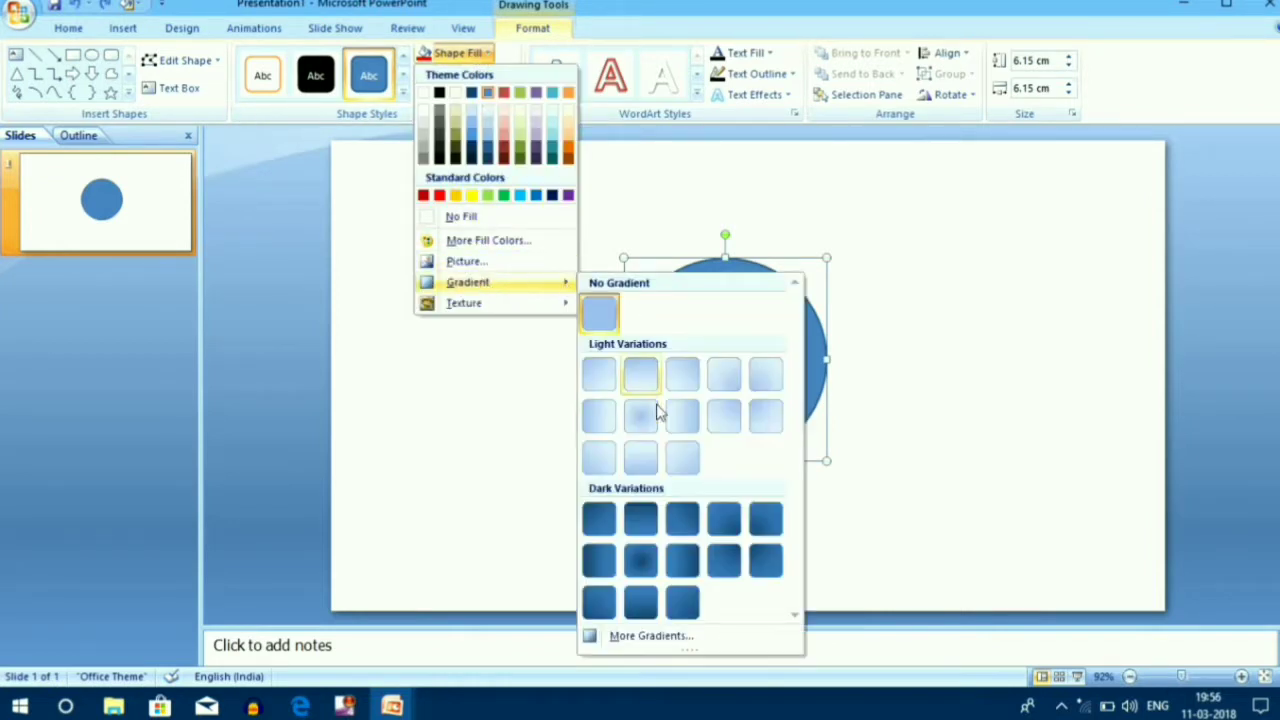
left_click(697, 635)
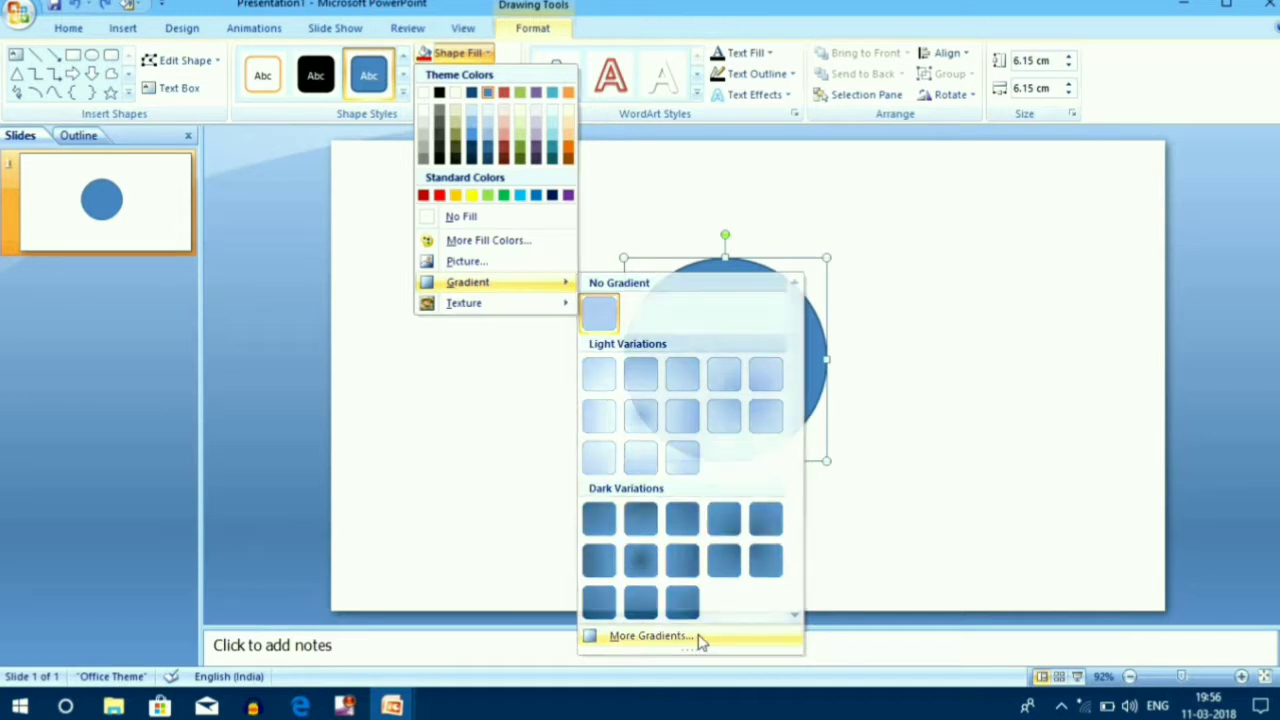
left_click(940, 240)
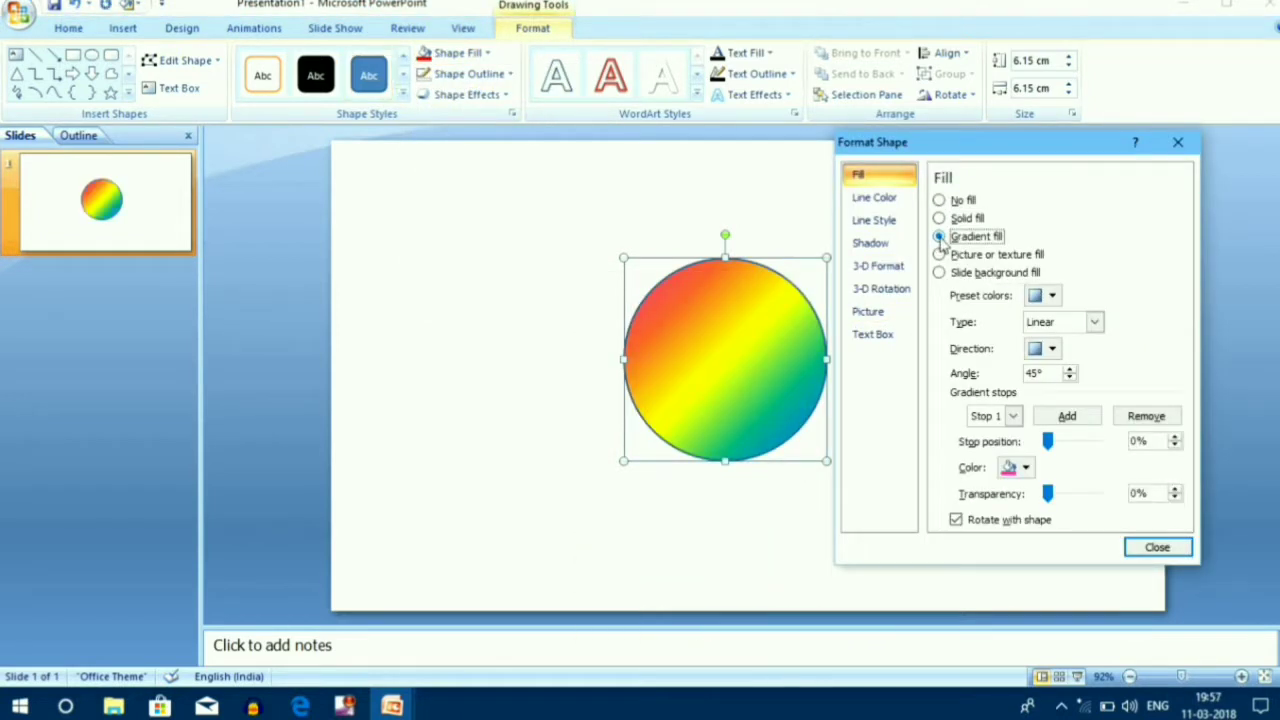
left_click(1052, 349)
left_click(1043, 382)
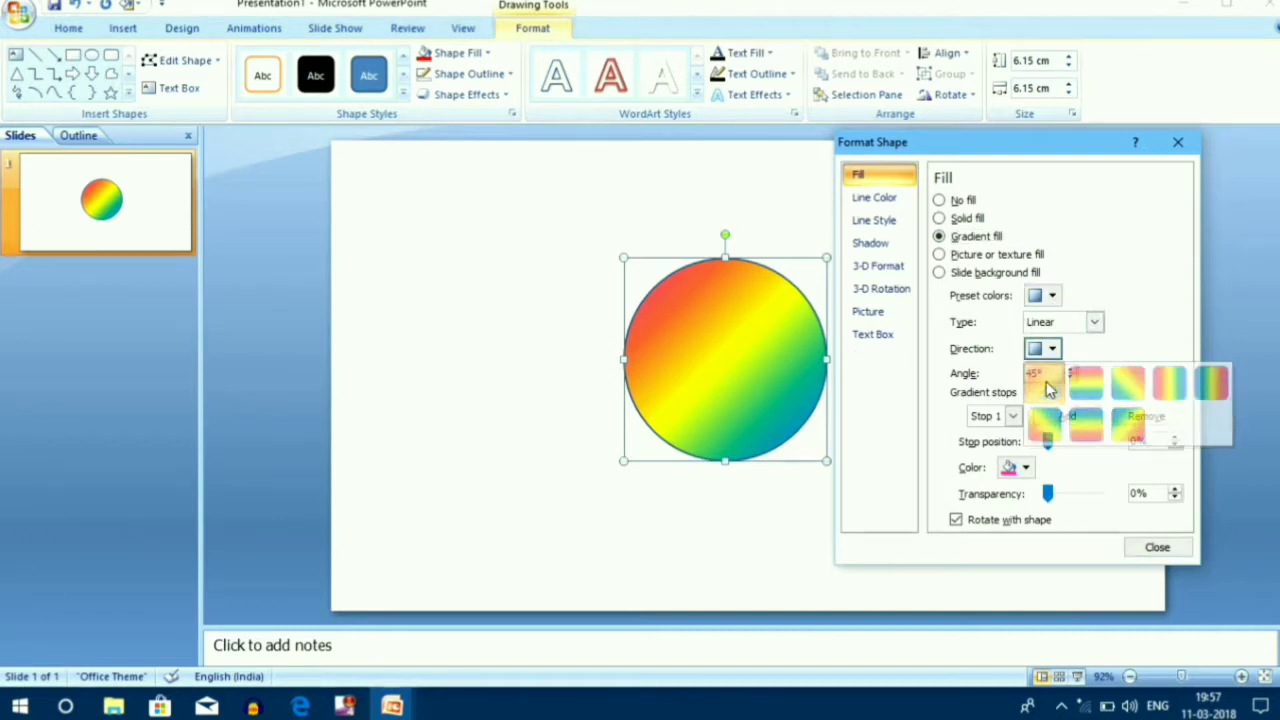
left_click(1050, 297)
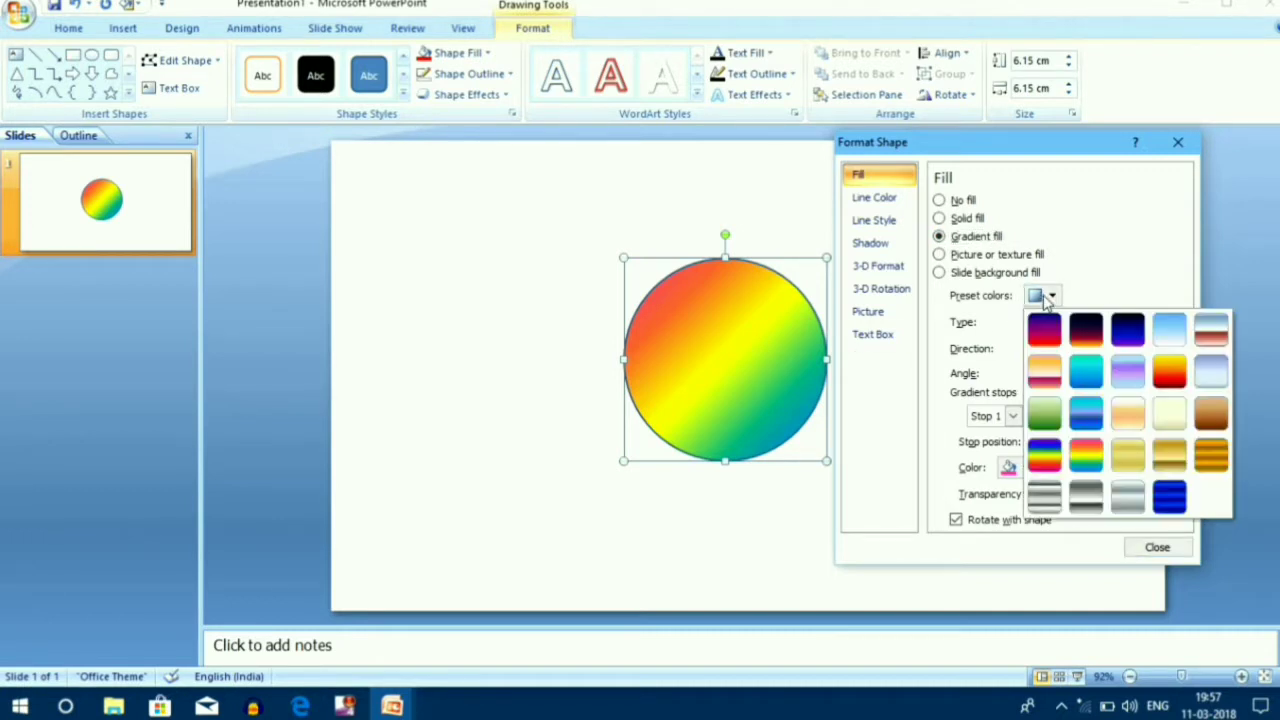
left_click(1089, 471)
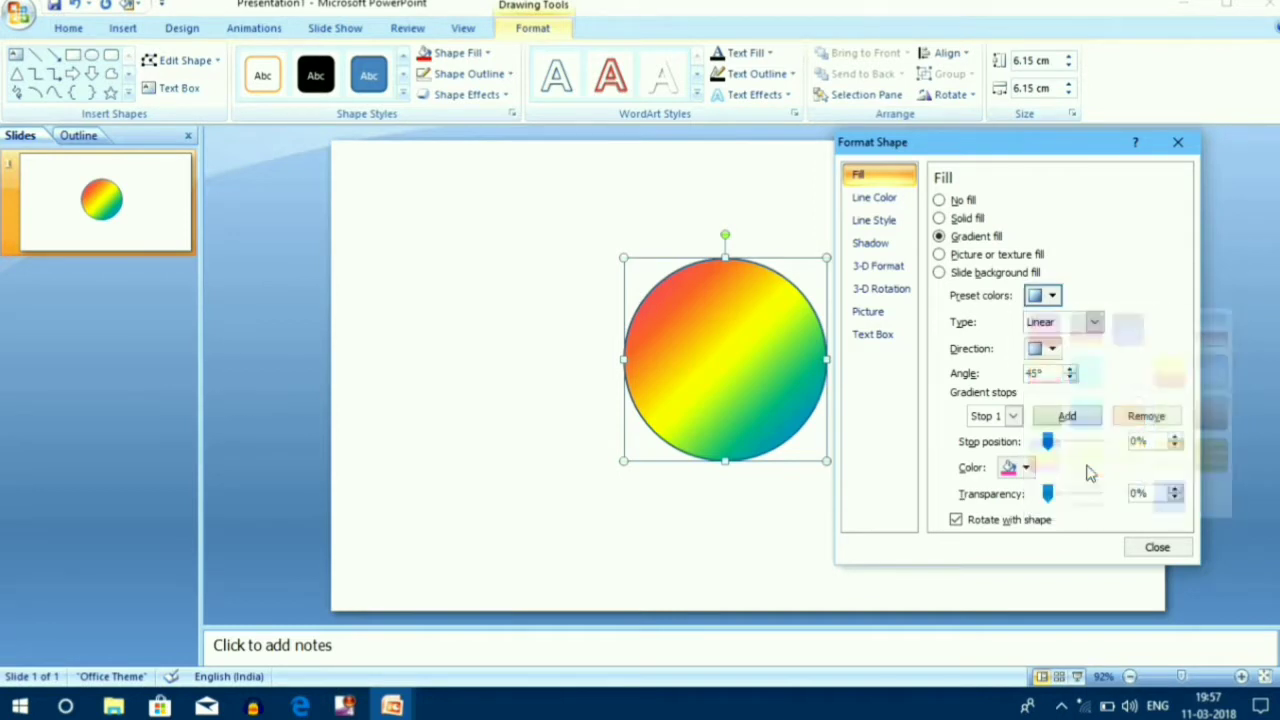
left_click(1026, 468)
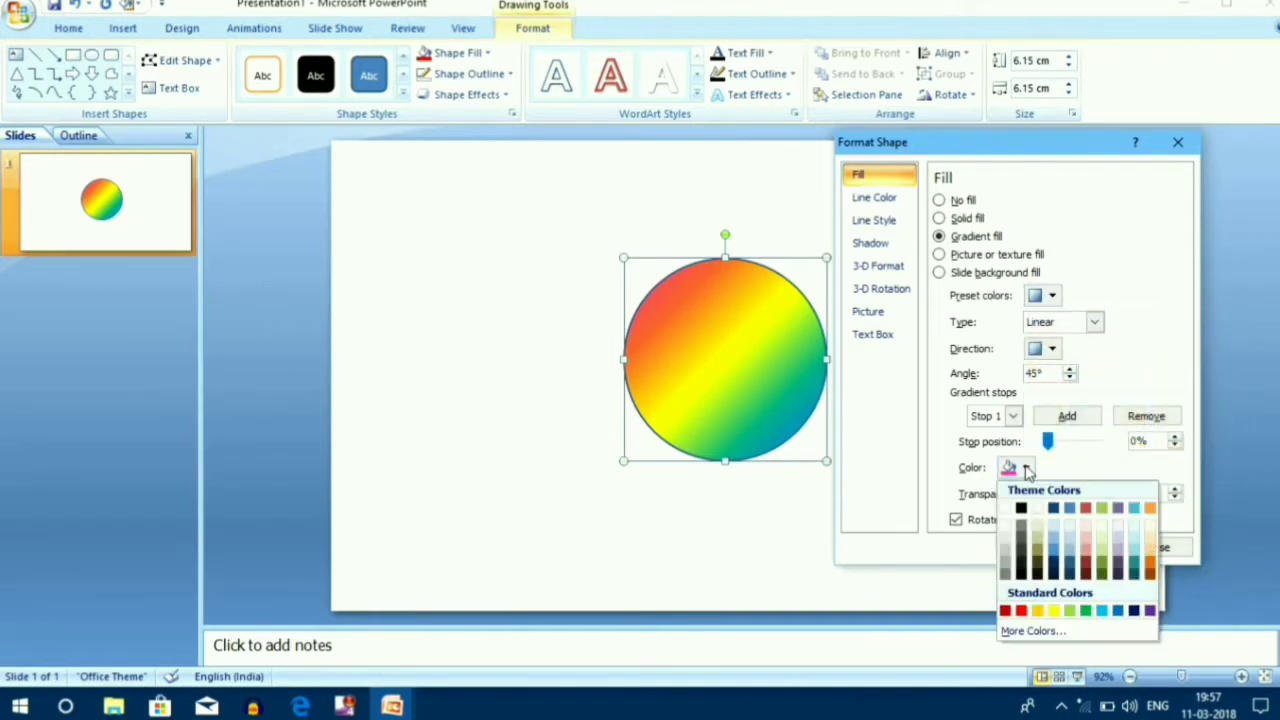
left_click(1021, 611)
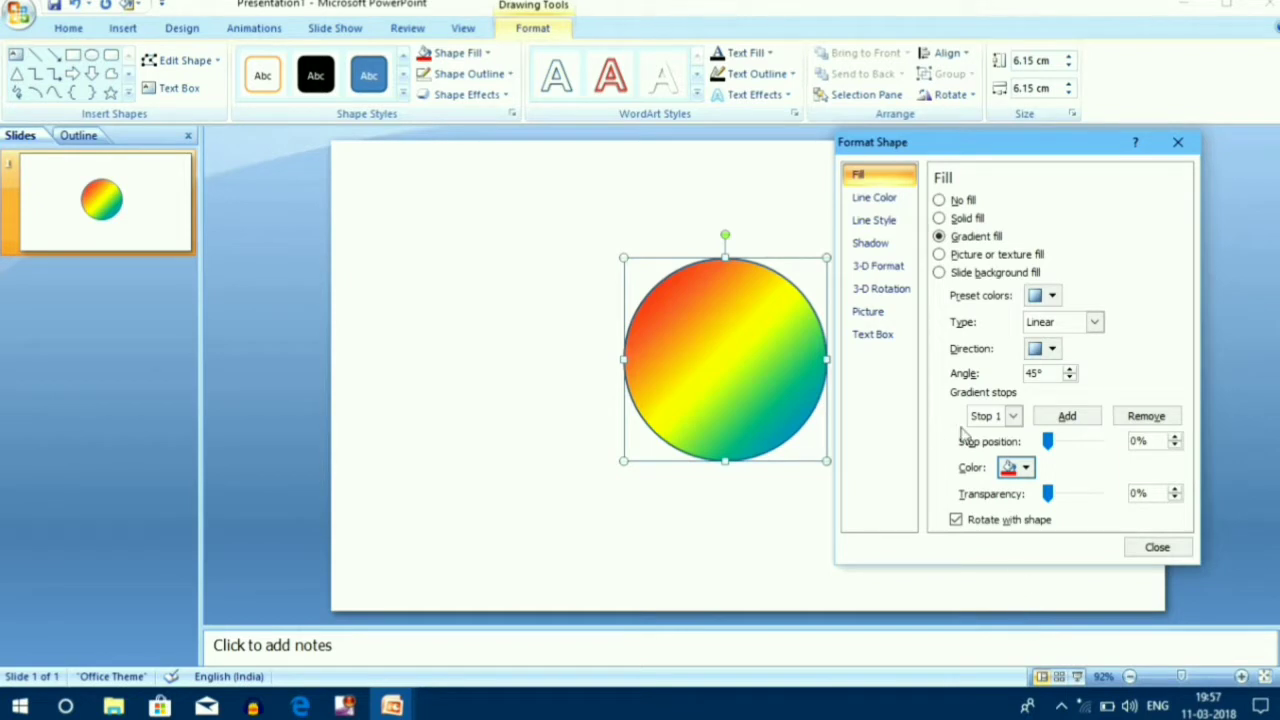
left_click(1145, 550)
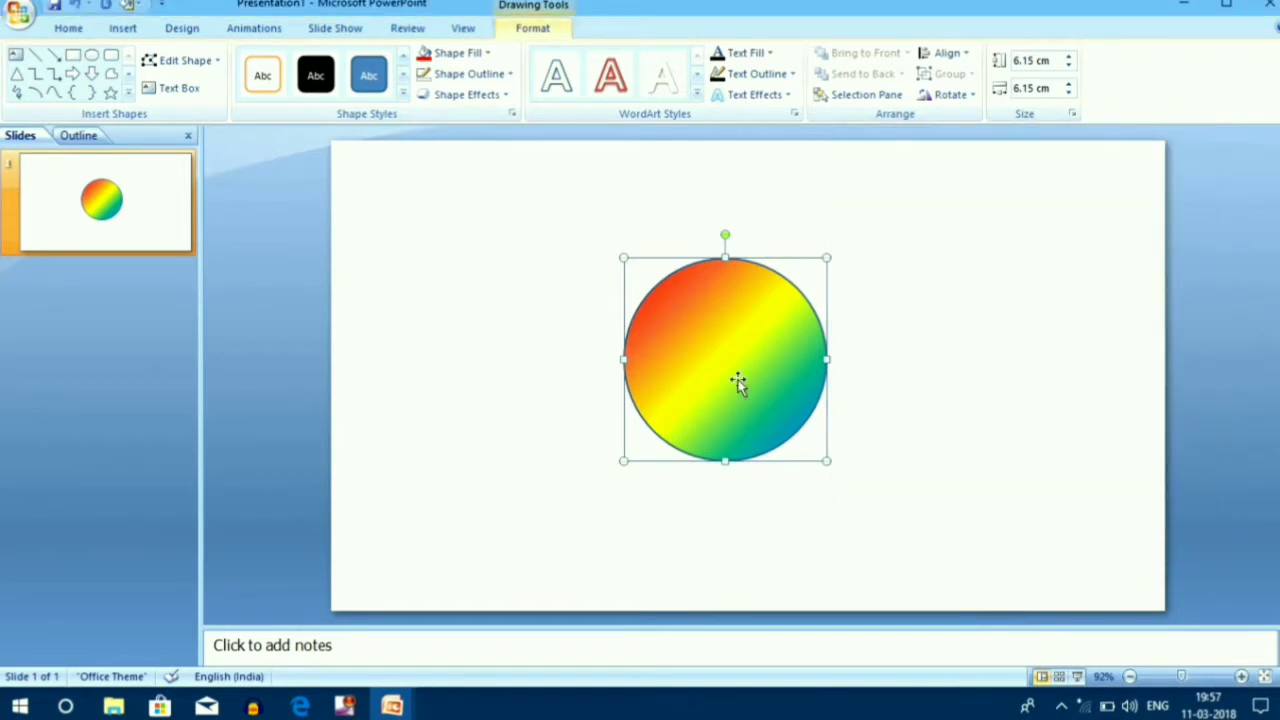
Remove the rainbow circle's outline and apply the Divot bevel effect
left_click(470, 74)
left_click(470, 245)
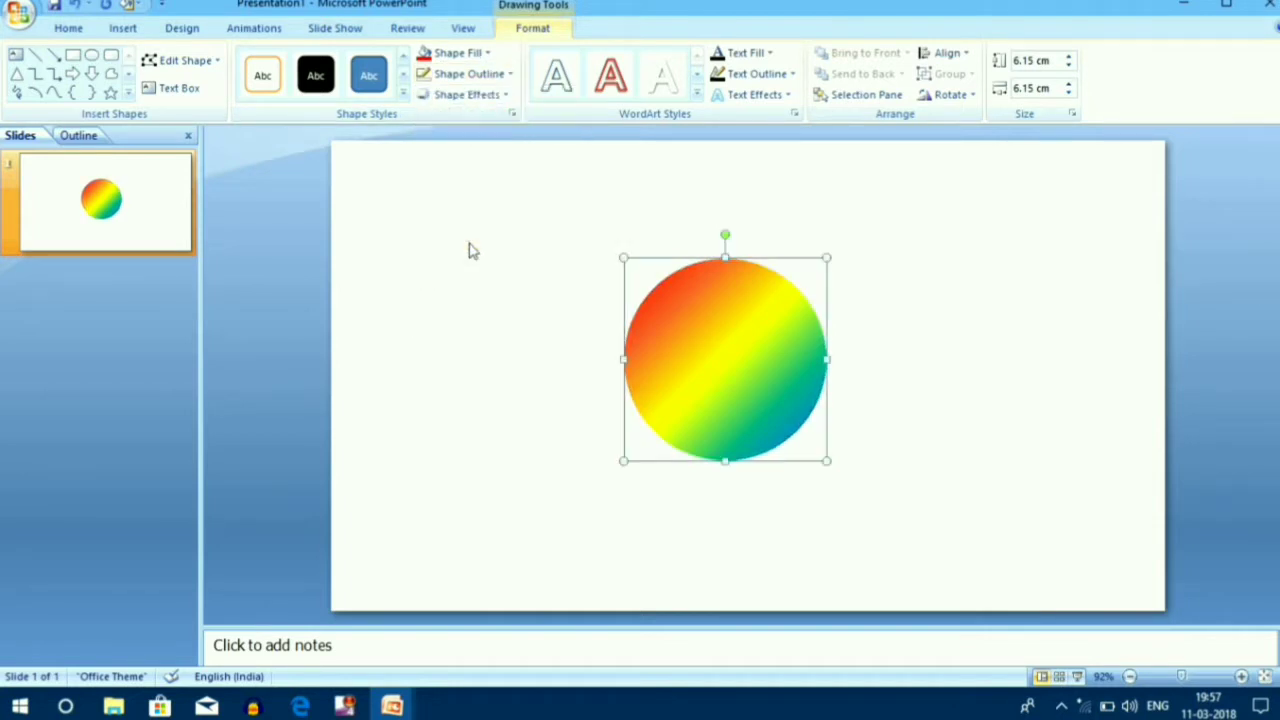
left_click(476, 97)
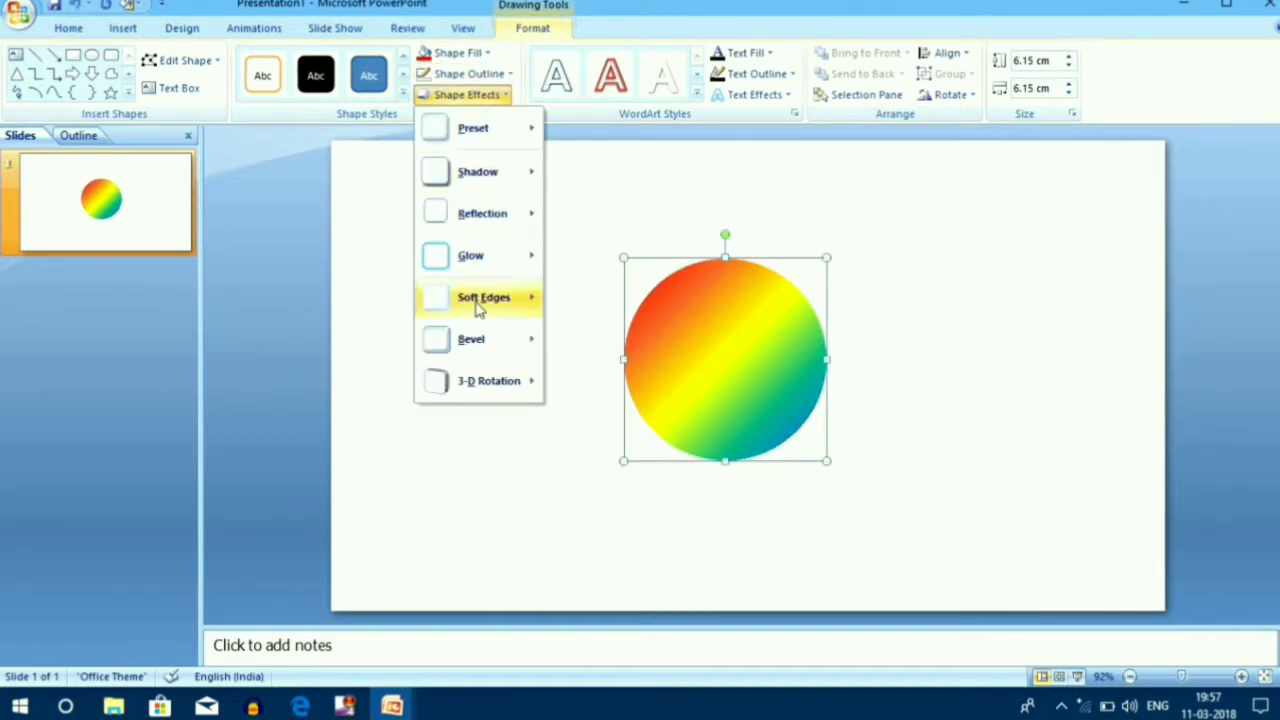
mouse_move(478, 350)
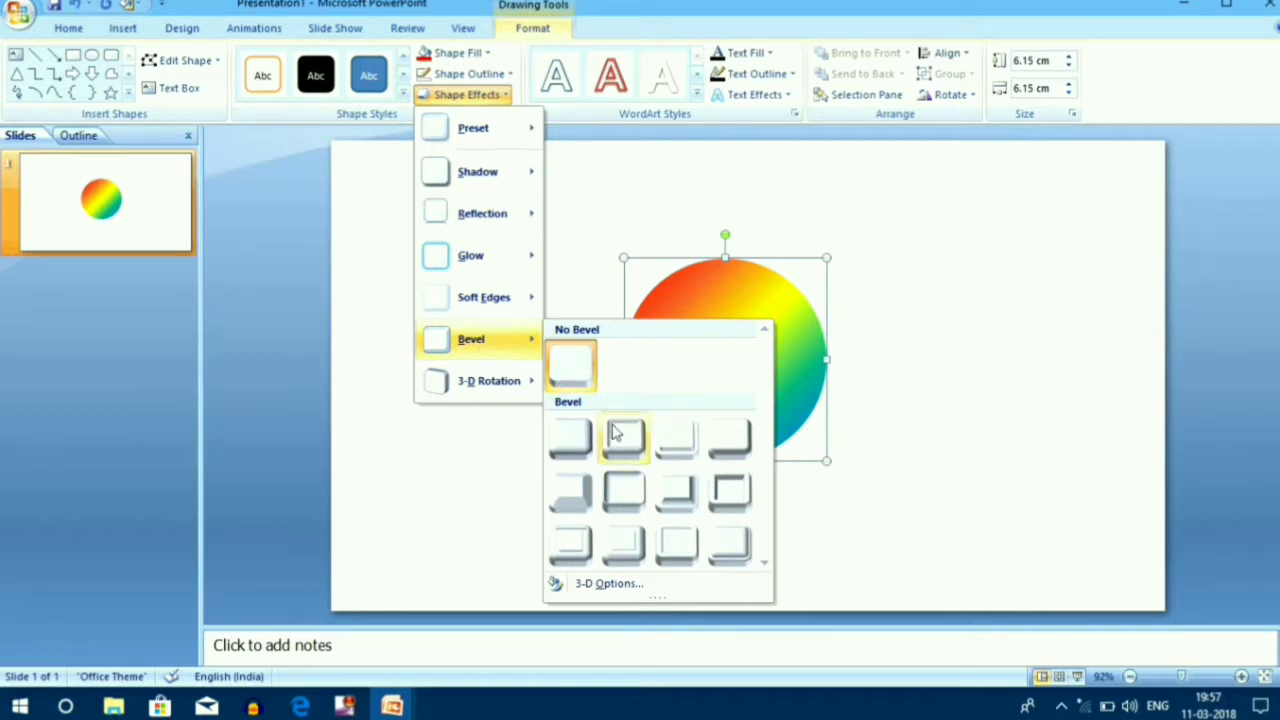
left_click(575, 552)
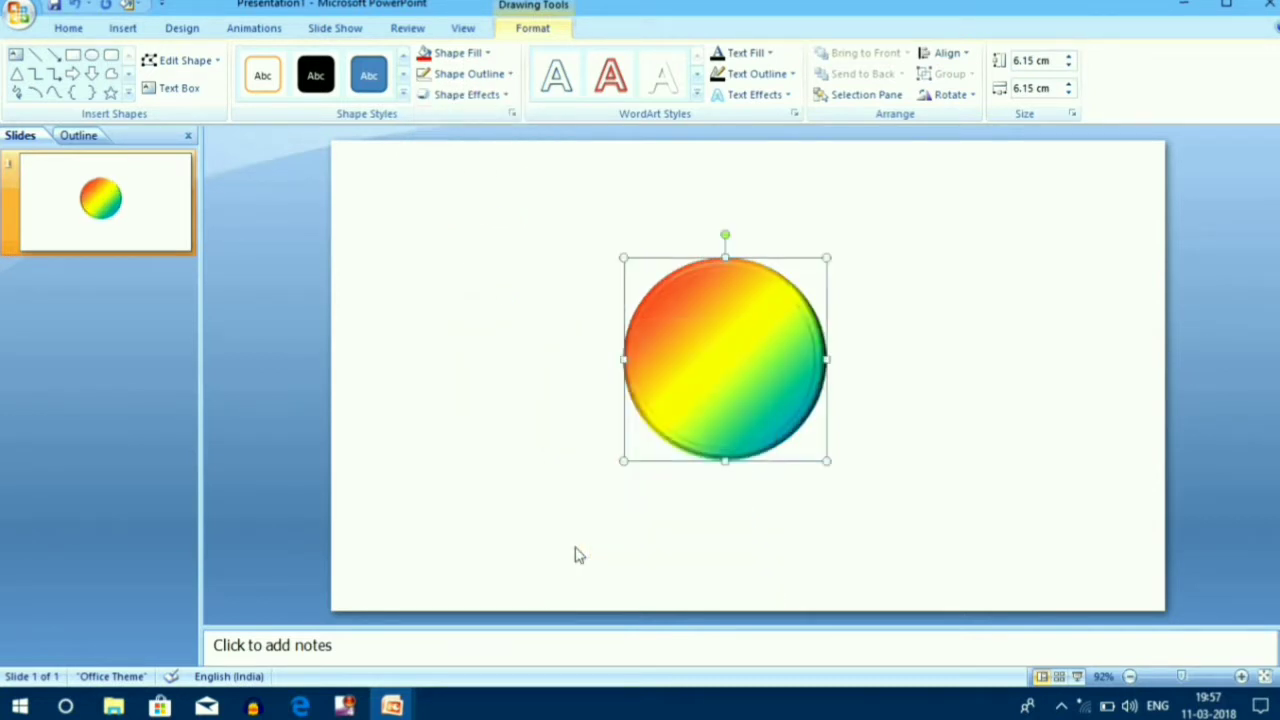
left_click(918, 357)
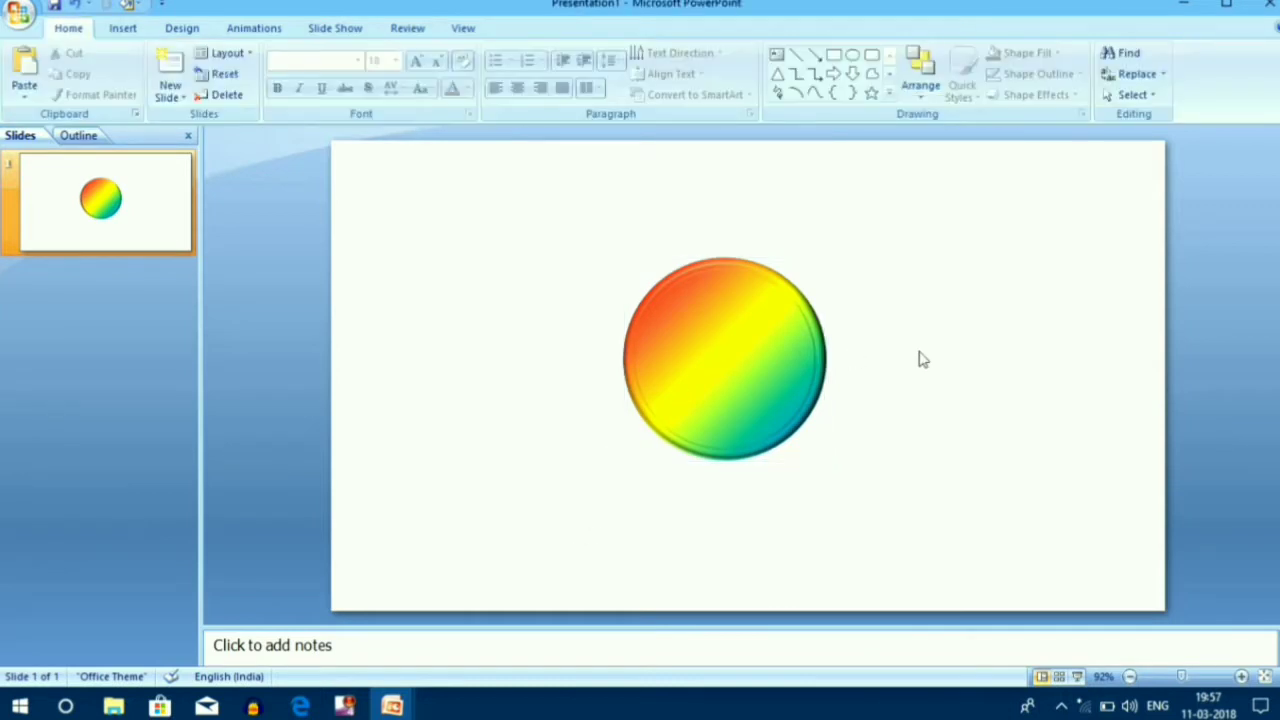
Draw a second, smaller blue circle over the rainbow circle
left_click(122, 30)
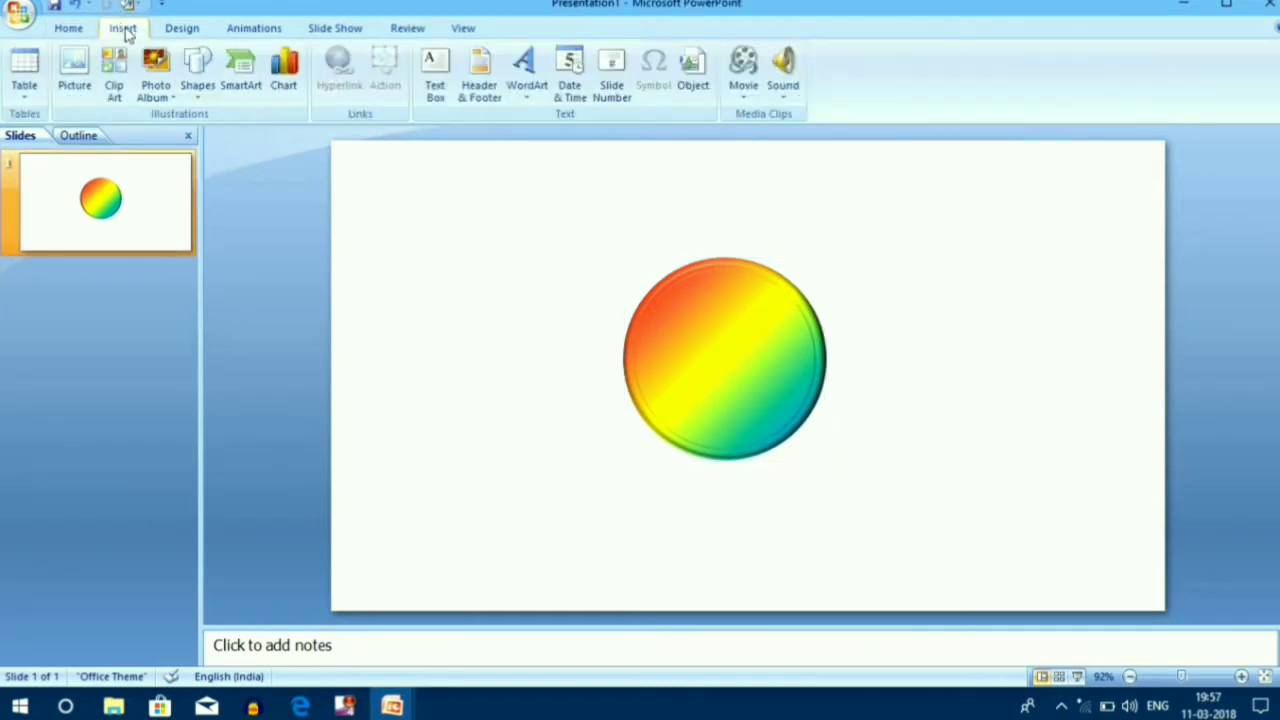
left_click(197, 84)
left_click(265, 135)
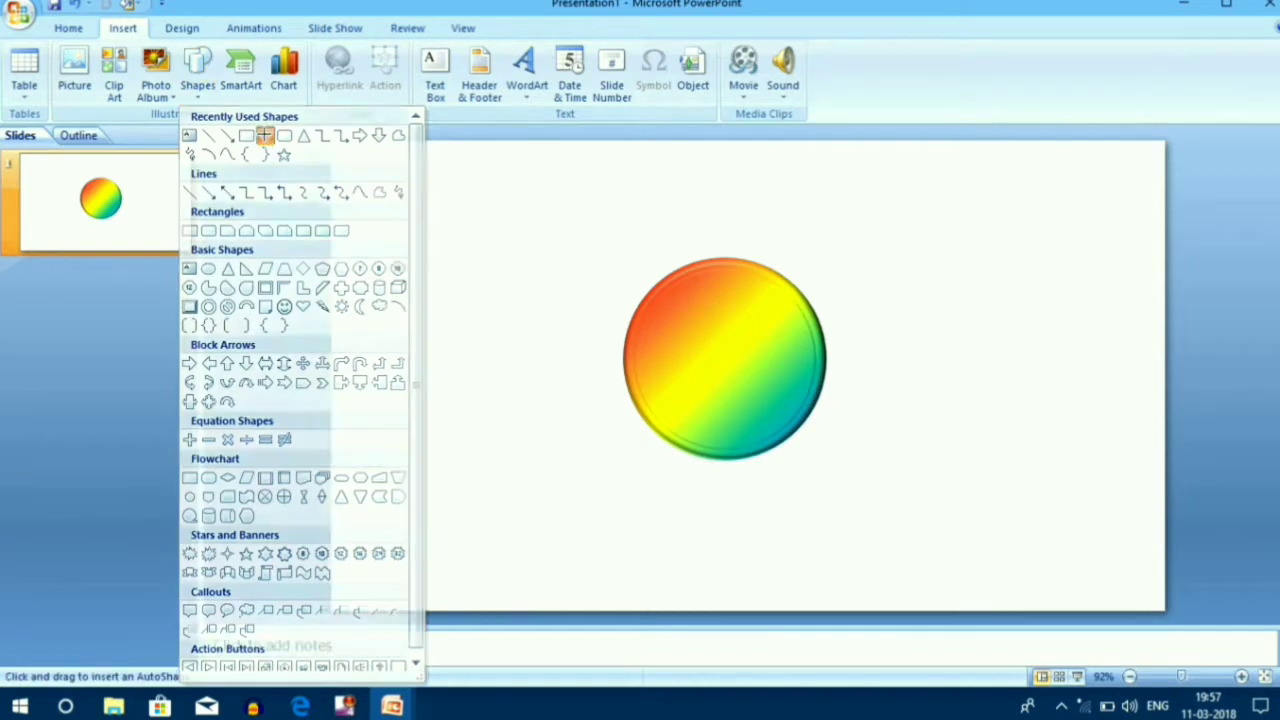
left_click_drag(660, 283, 852, 473)
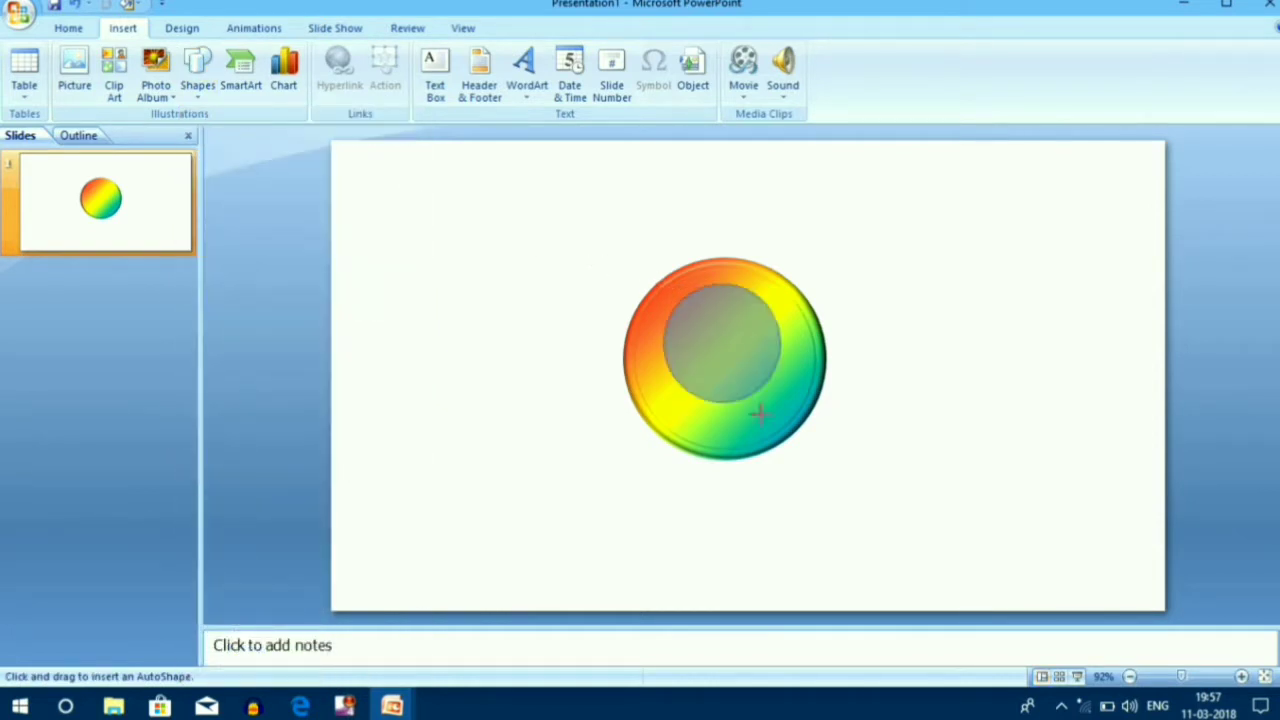
left_click_drag(772, 388, 737, 365)
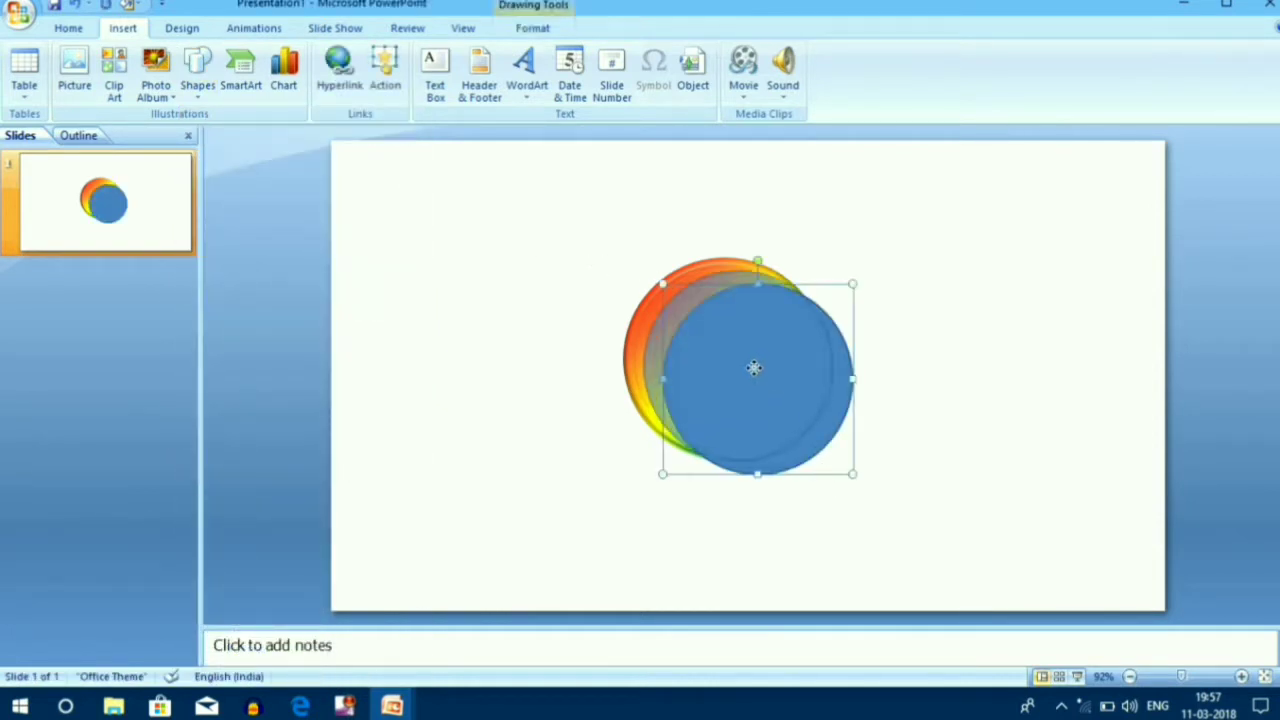
Align both circles by center and middle so the blue one sits exactly inside
left_click(826, 395, "shift")
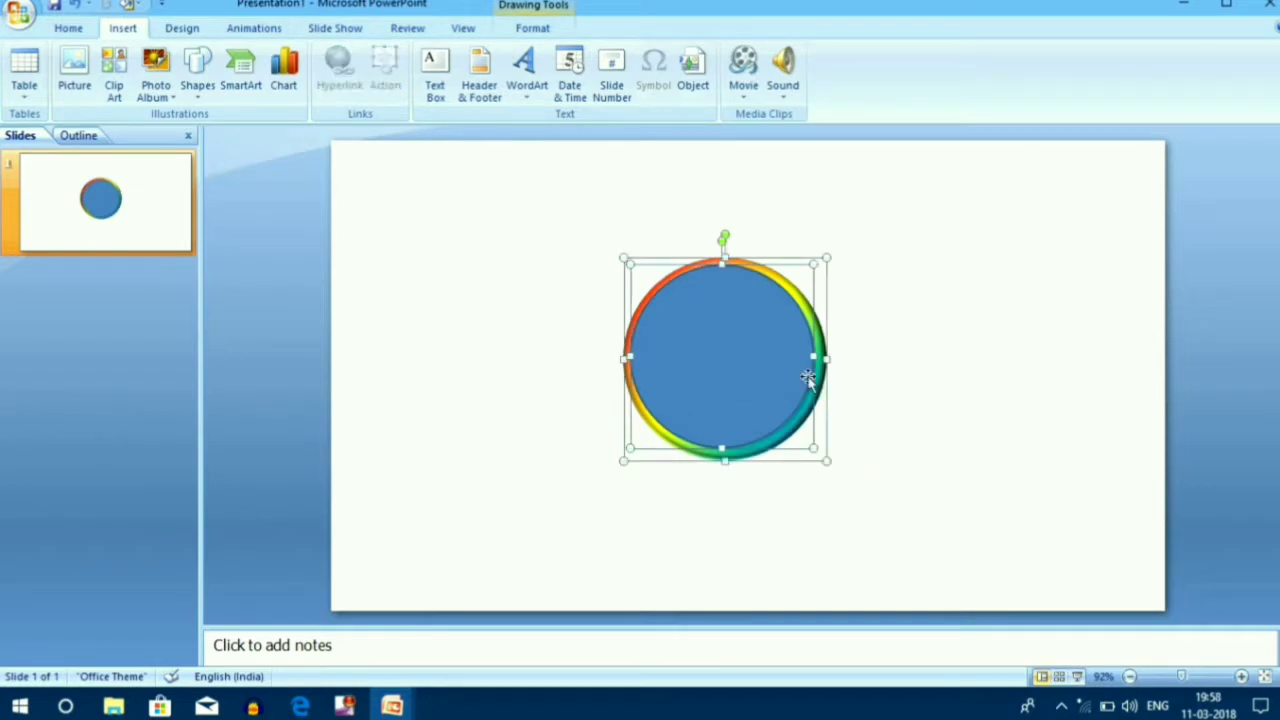
double_click(760, 344)
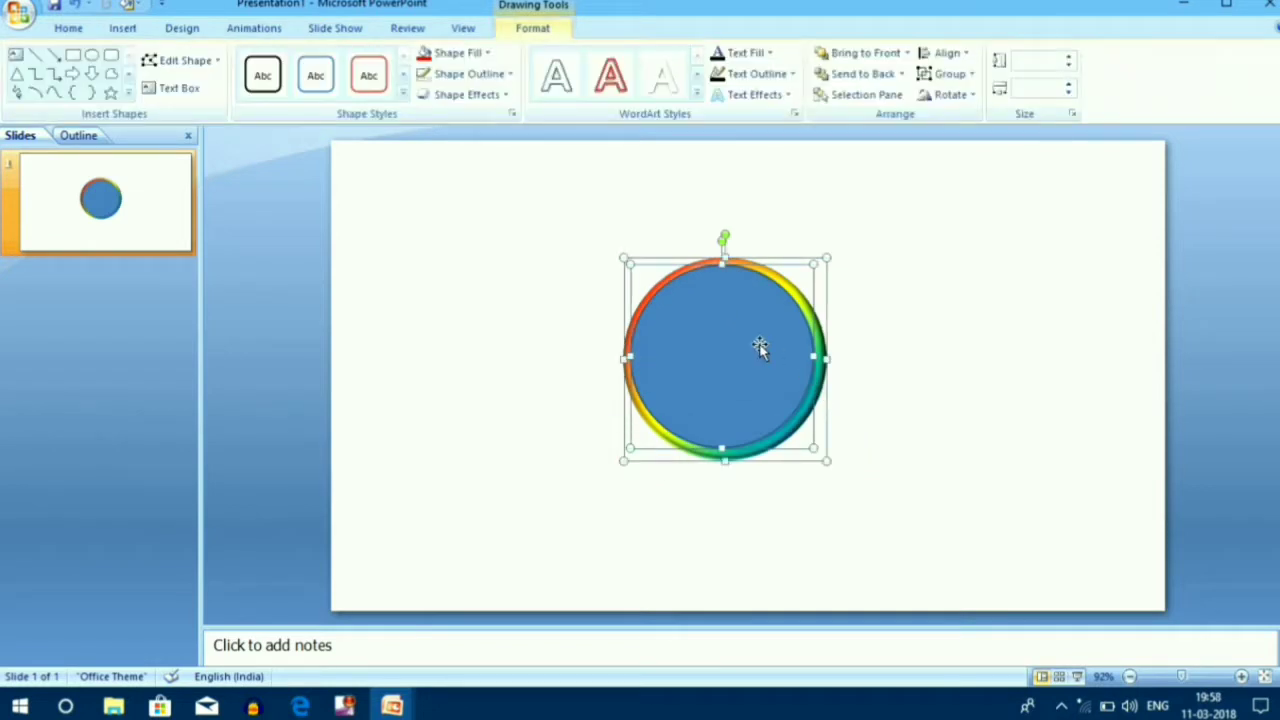
left_click(947, 55)
left_click(960, 96)
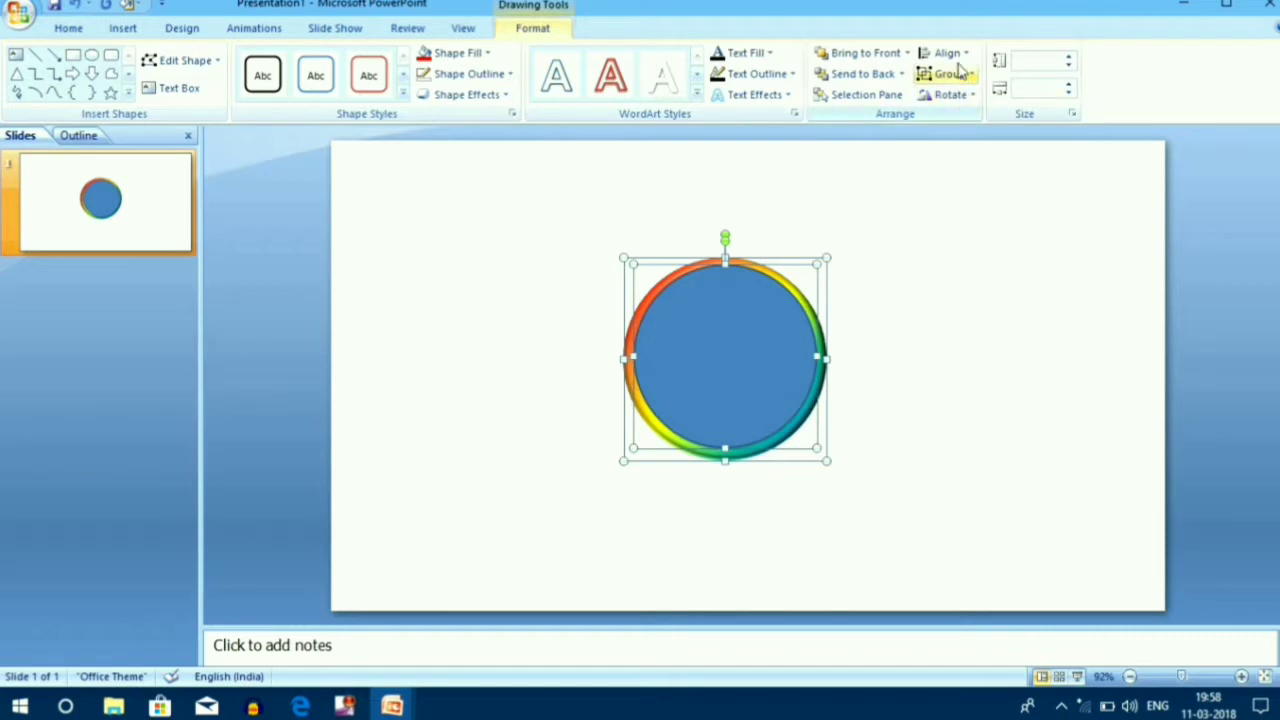
left_click(957, 60)
left_click(972, 163)
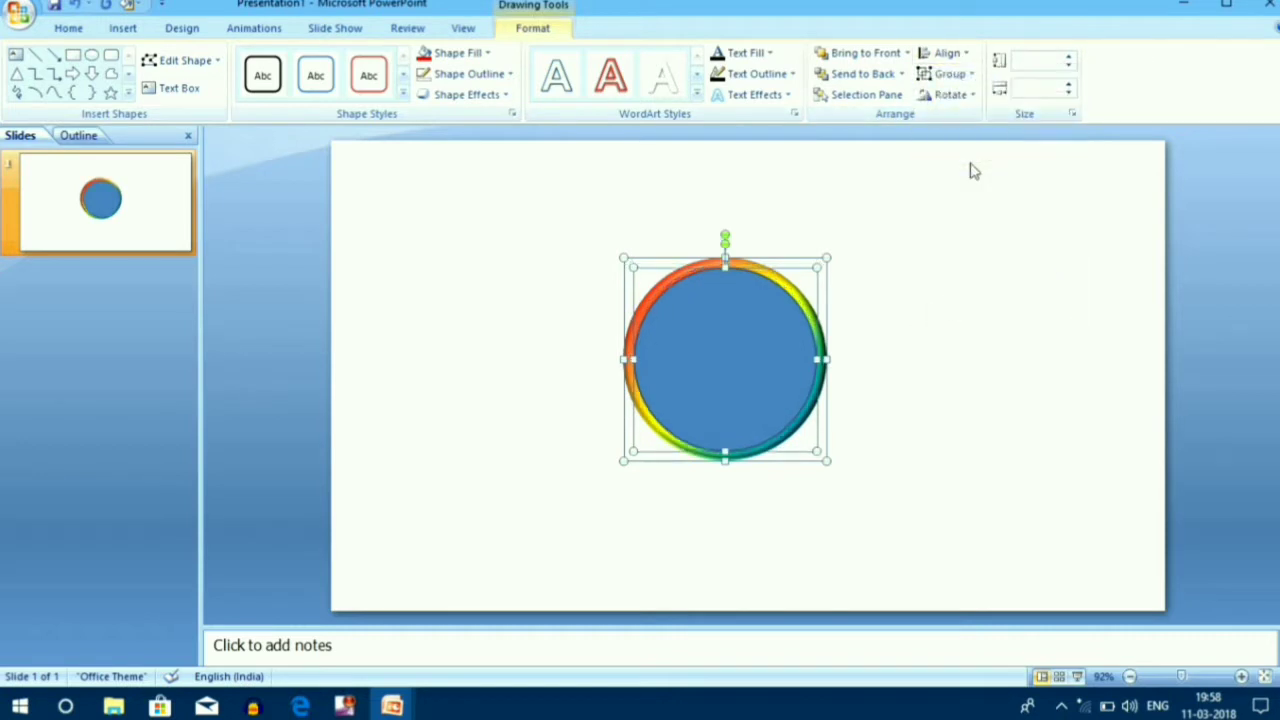
left_click(940, 287)
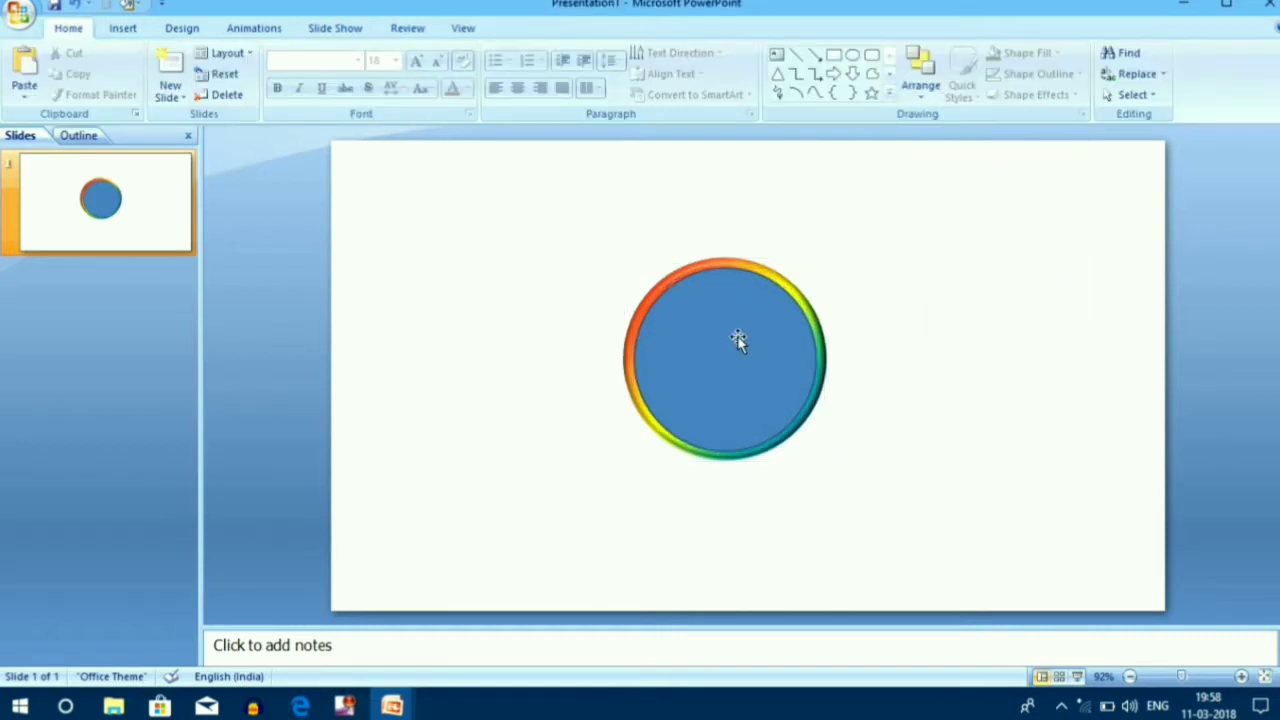
Fill the inner circle with white and remove its outline
left_click(735, 333)
left_click(478, 62)
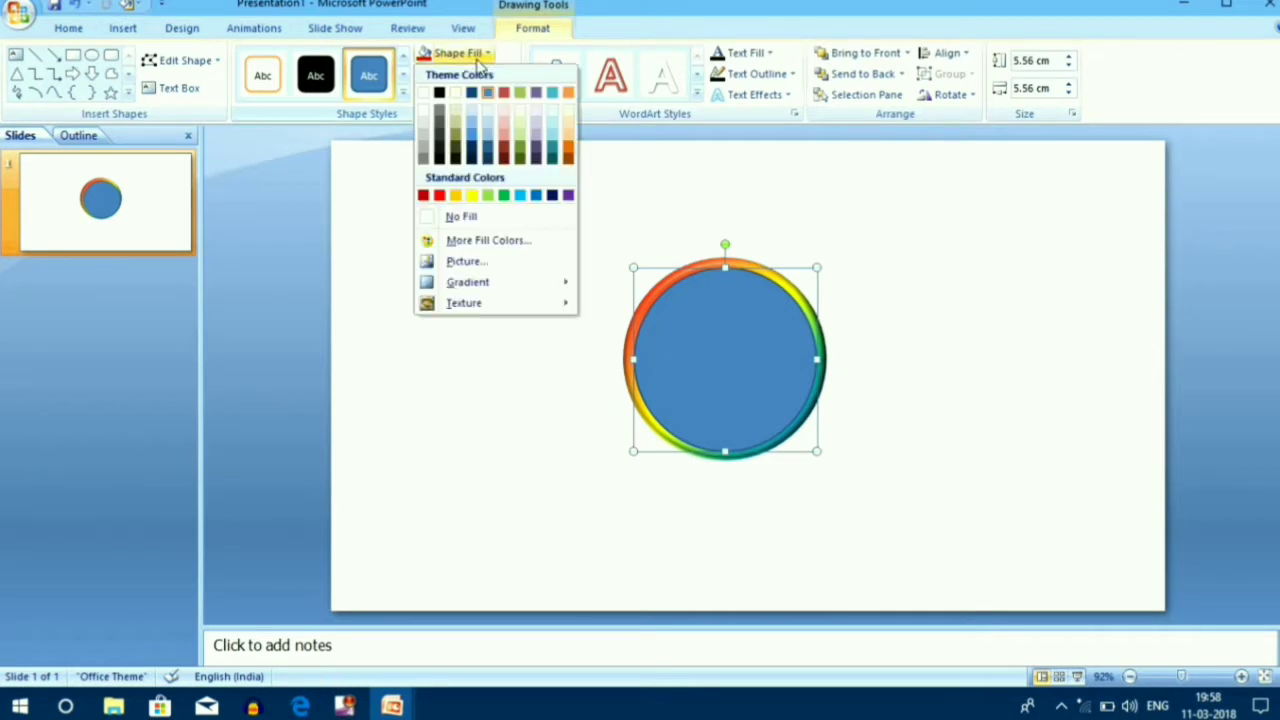
left_click(425, 94)
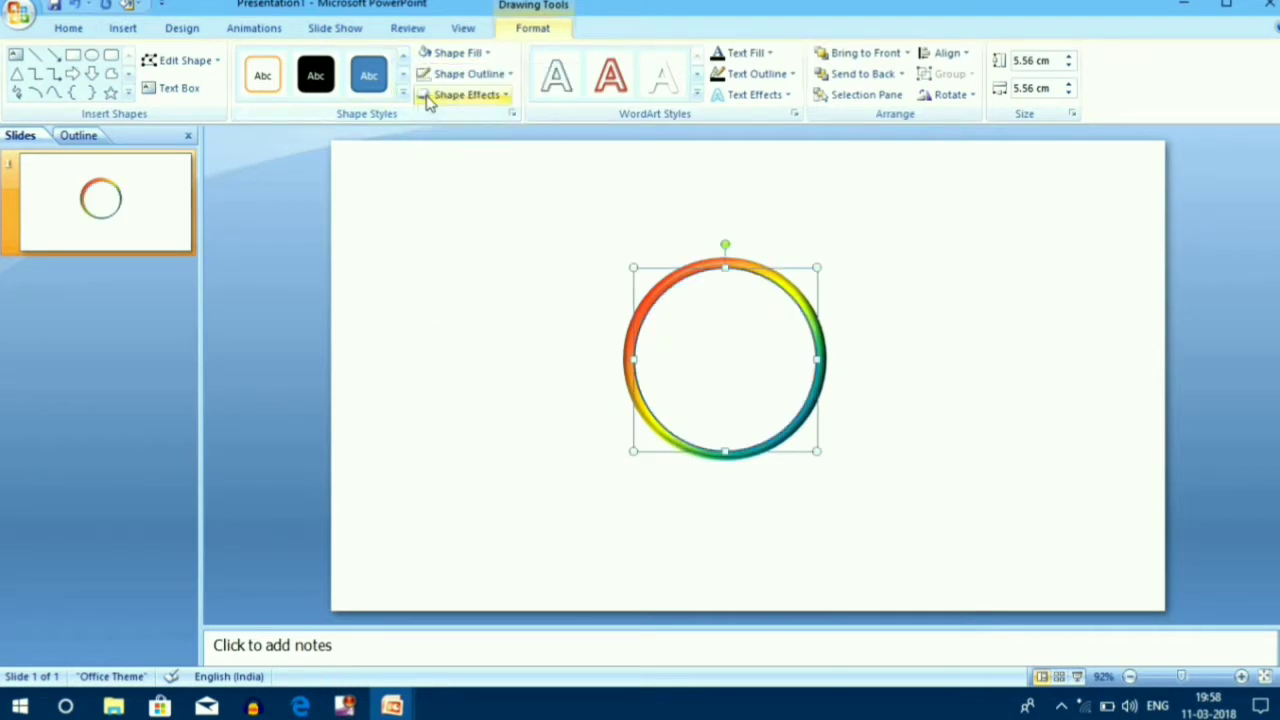
left_click(437, 78)
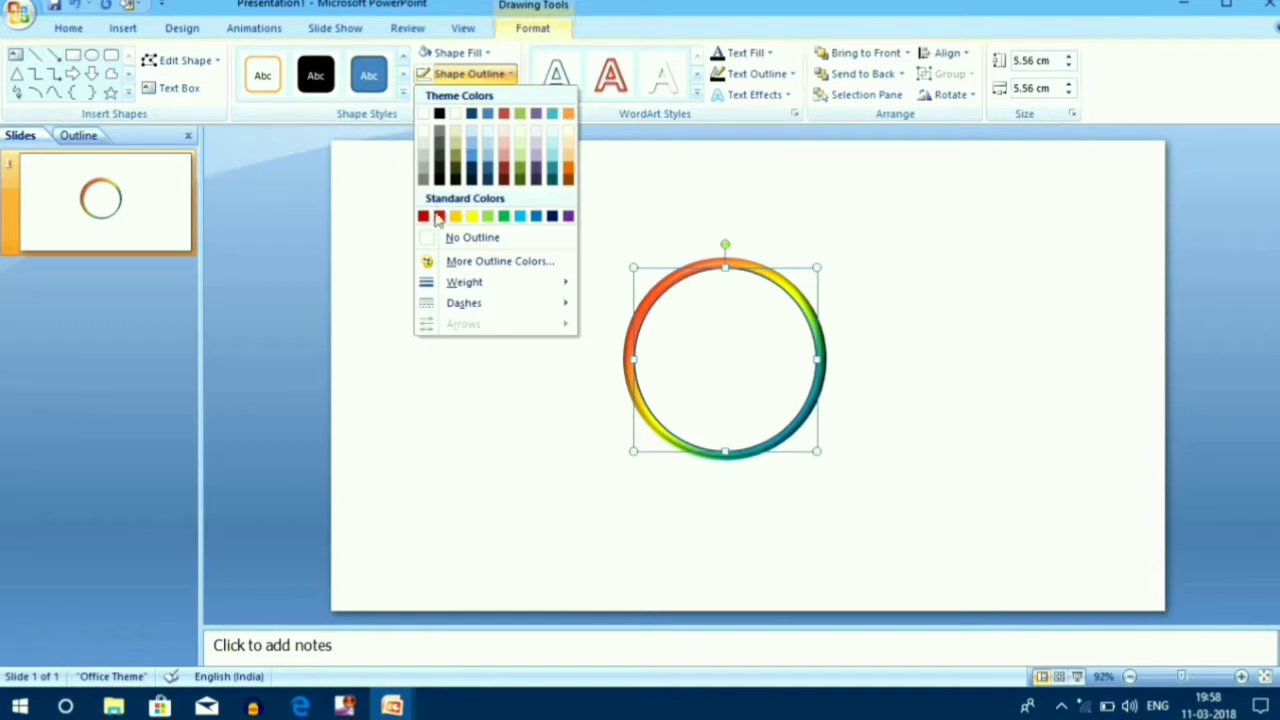
left_click(455, 245)
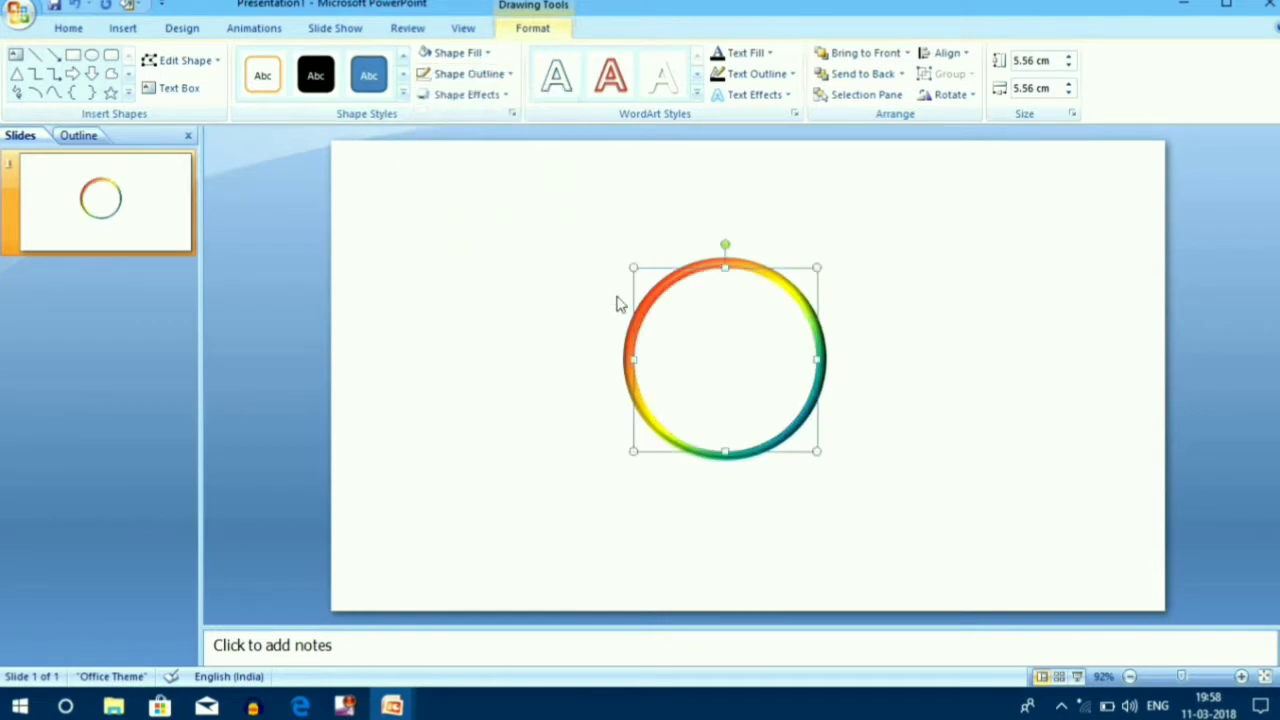
left_click(922, 346)
Group the rainbow ring and white circle with Ctrl+G and nudge the group slightly lower
left_click(719, 383)
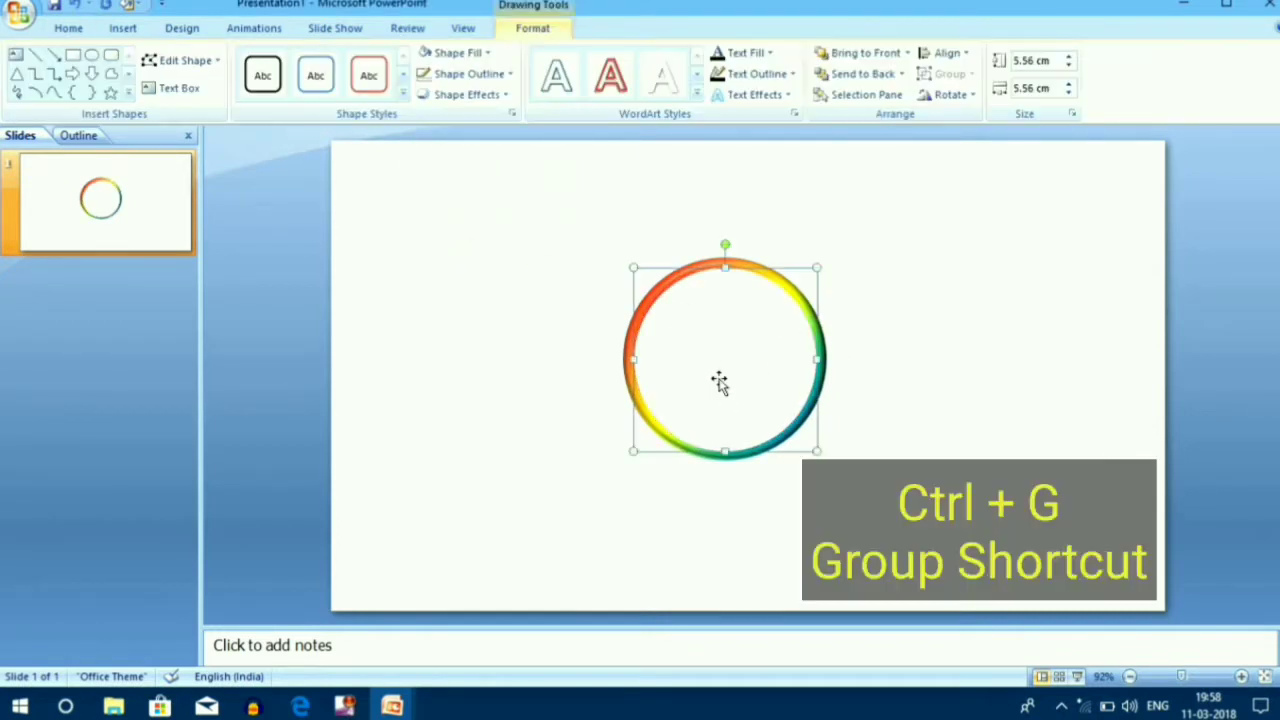
key("ctrl+a")
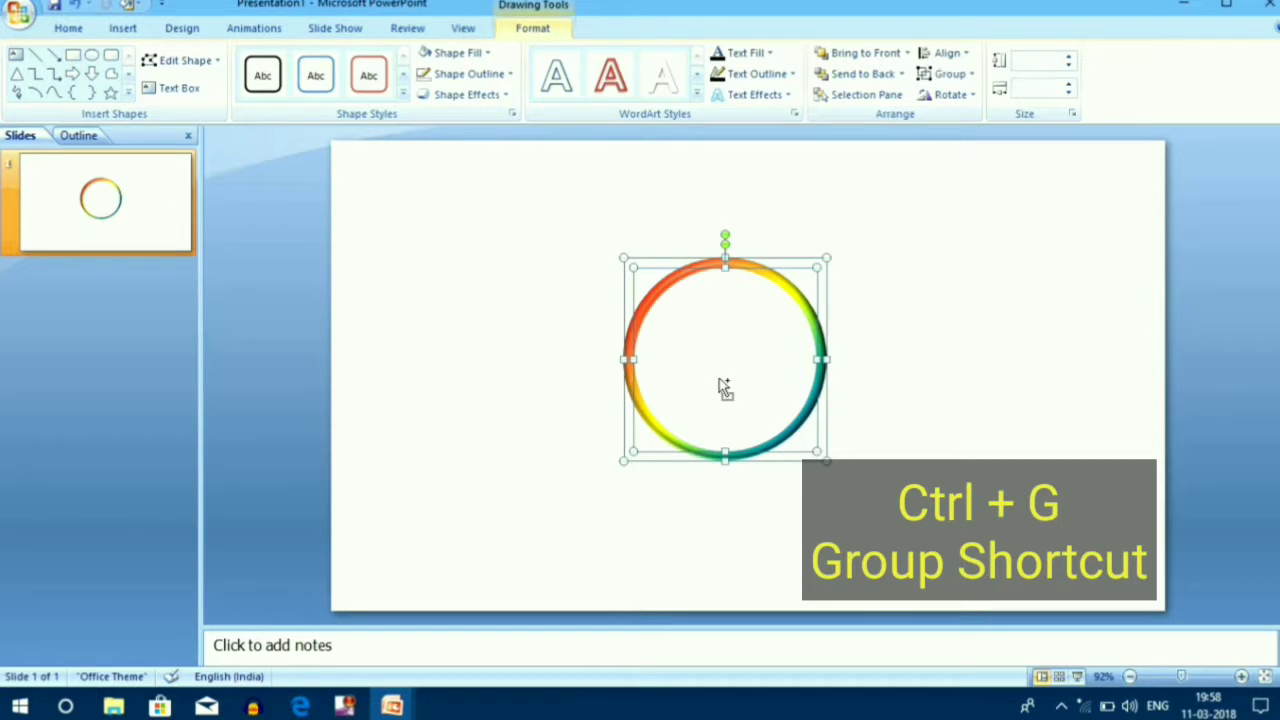
key("ctrl+g")
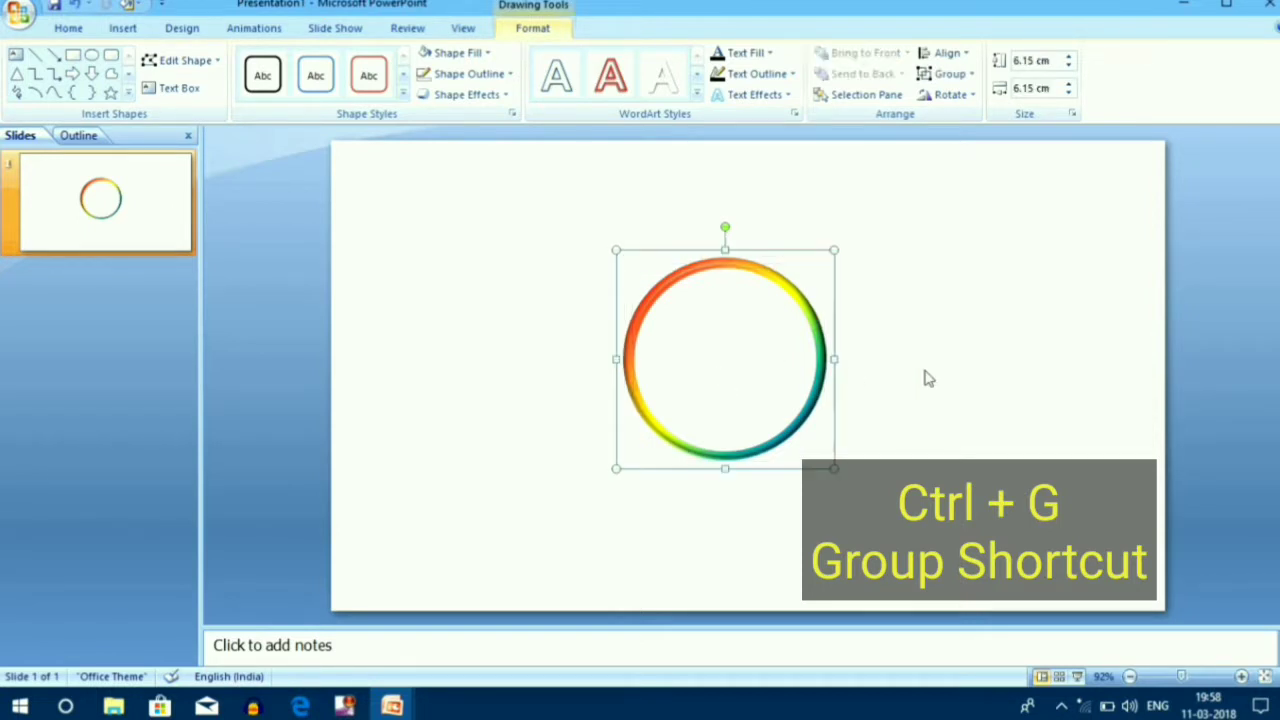
left_click(928, 378)
mouse_move(746, 354)
left_mouse_down()
mouse_move(747, 505)
mouse_move(739, 393)
left_mouse_up()
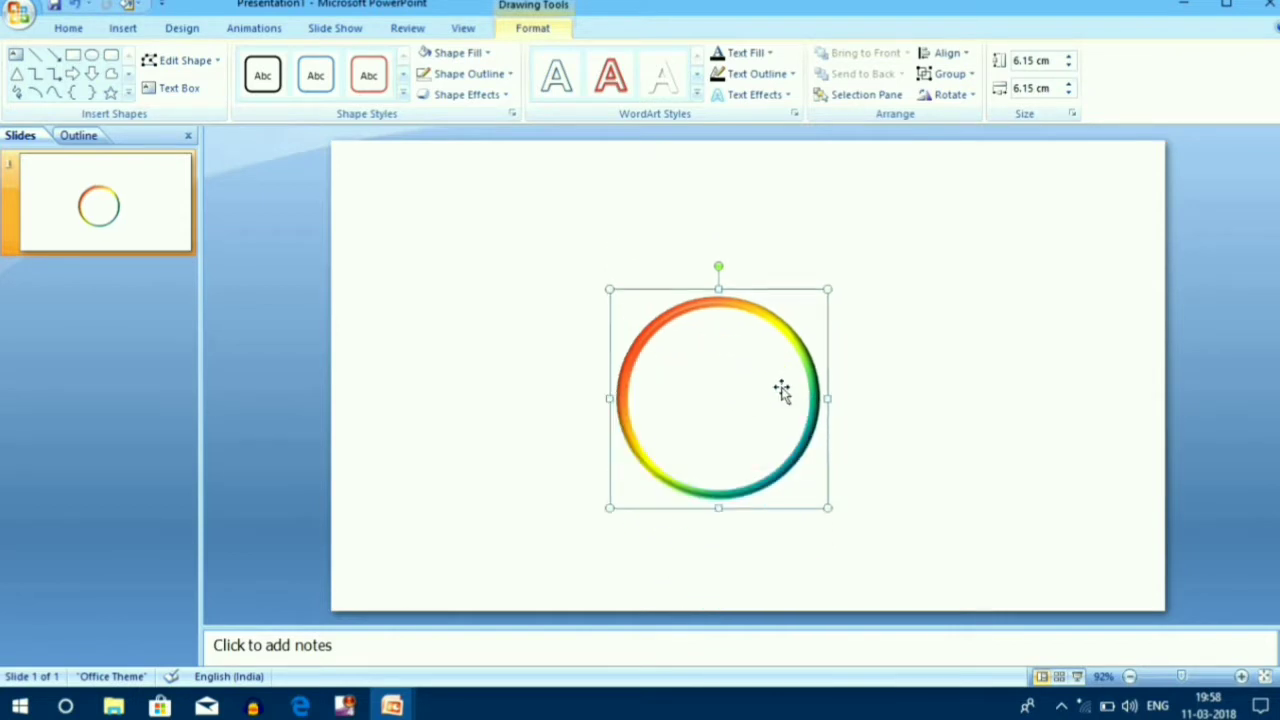
left_click(907, 394)
left_click(736, 388)
Duplicate the ring, shrink the copy to 3.37 cm, and place it left of the large ring
key("ctrl+d")
left_click_drag(736, 384, 489, 409)
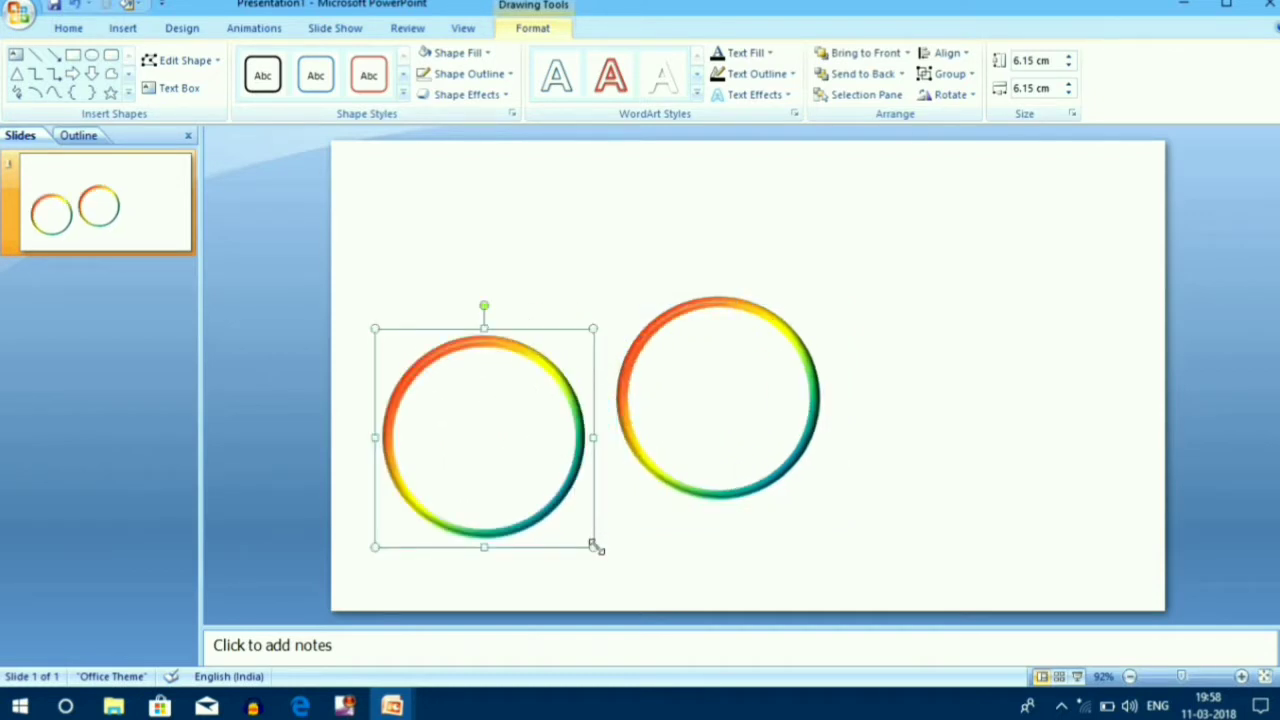
mouse_move(593, 547)
left_mouse_down()
mouse_move(483, 438)
mouse_move(500, 453)
left_mouse_up()
mouse_move(424, 400)
left_mouse_down()
mouse_move(482, 420)
mouse_move(913, 432)
left_mouse_up()
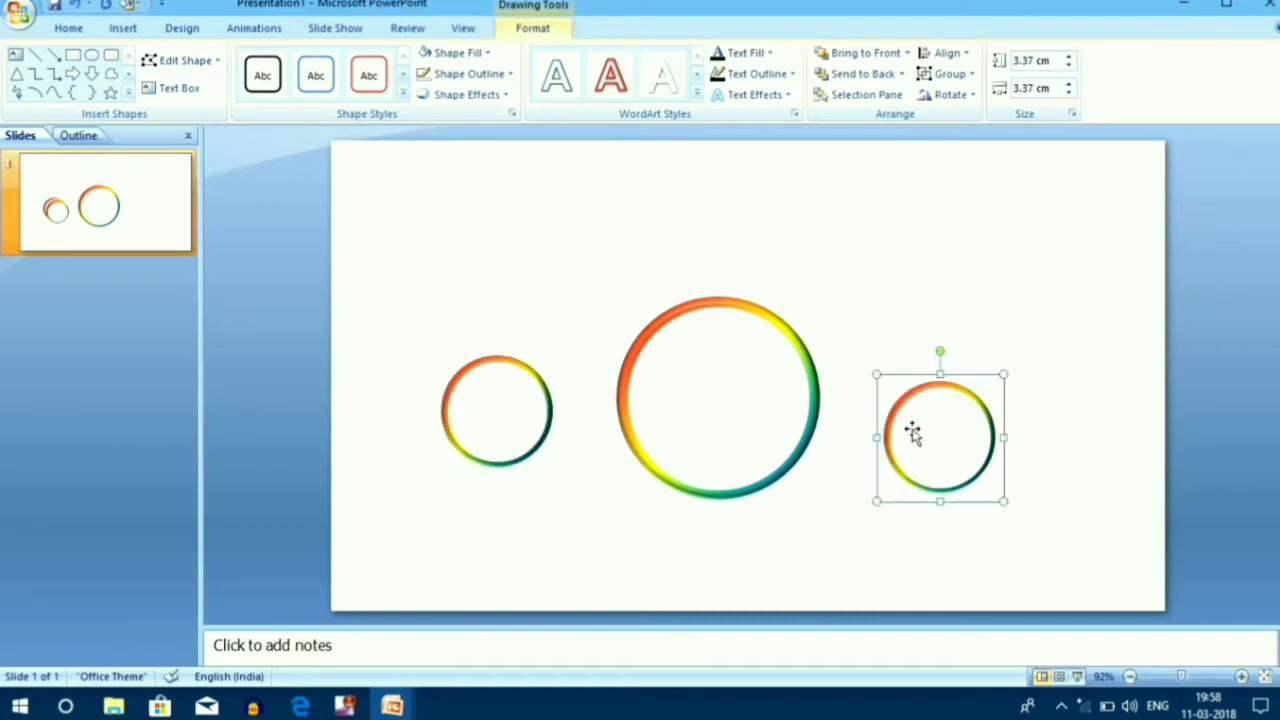
Paste more small ring copies at the top centre, top left and top right
key("ctrl+v")
left_click_drag(503, 437, 716, 226)
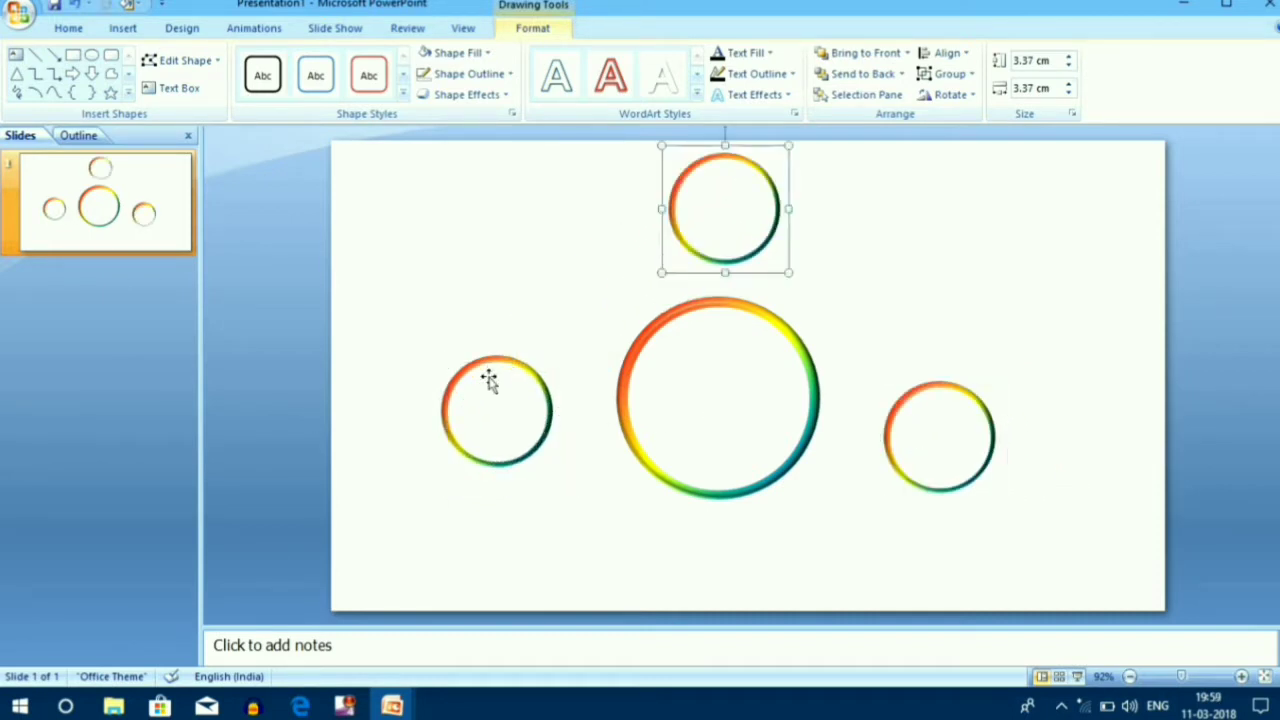
key("ctrl+v")
mouse_move(500, 420)
left_mouse_down()
mouse_move(513, 181)
mouse_move(503, 229)
left_mouse_up()
left_click(511, 399)
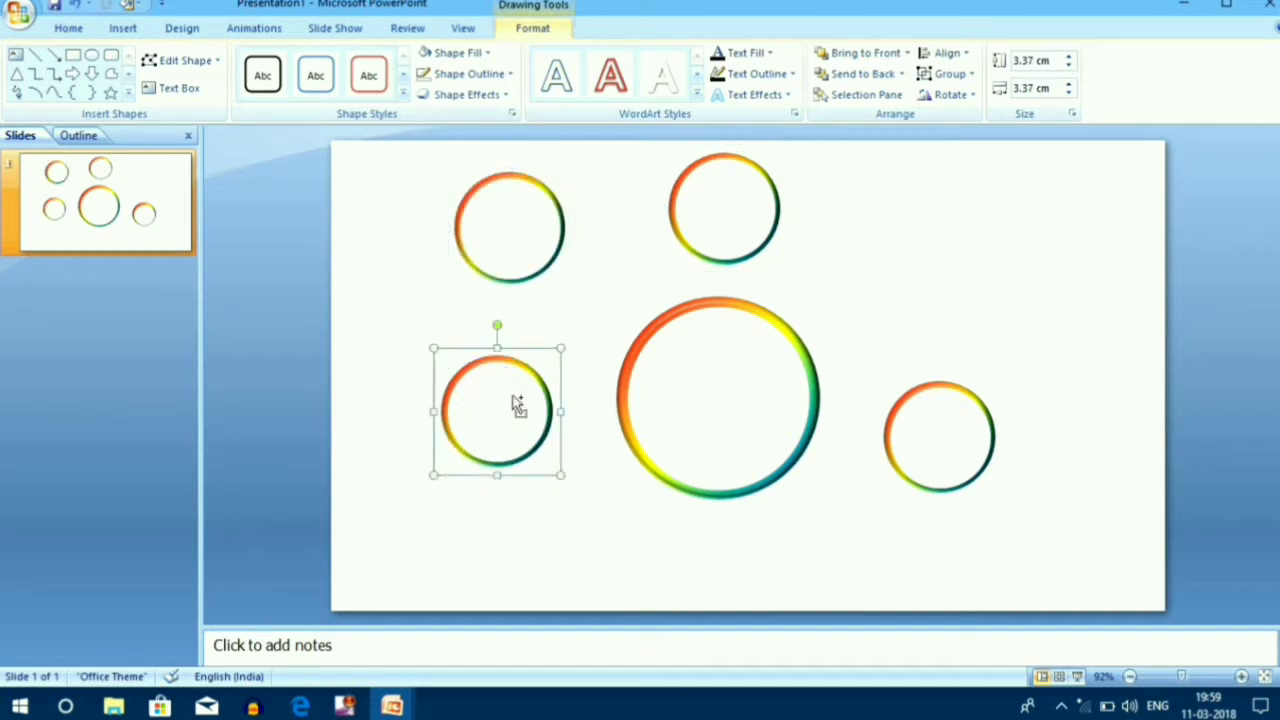
key("ctrl+v")
left_click_drag(514, 401, 942, 212)
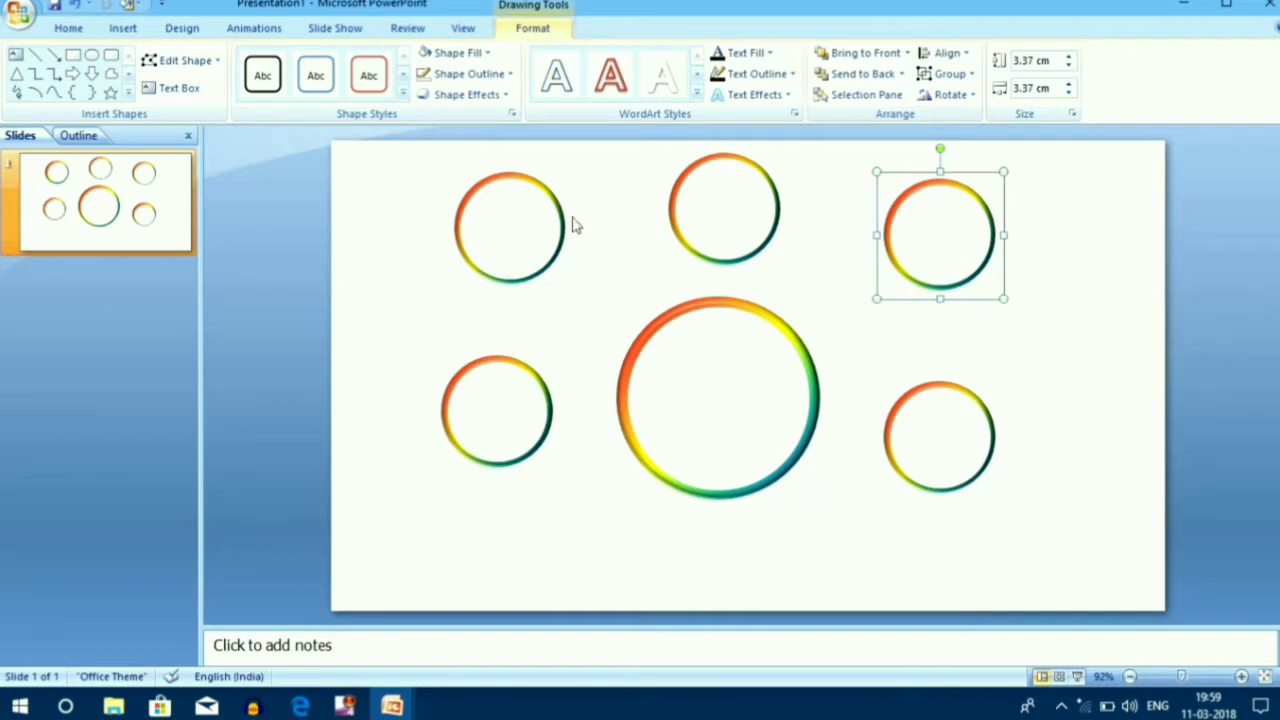
left_click(560, 362)
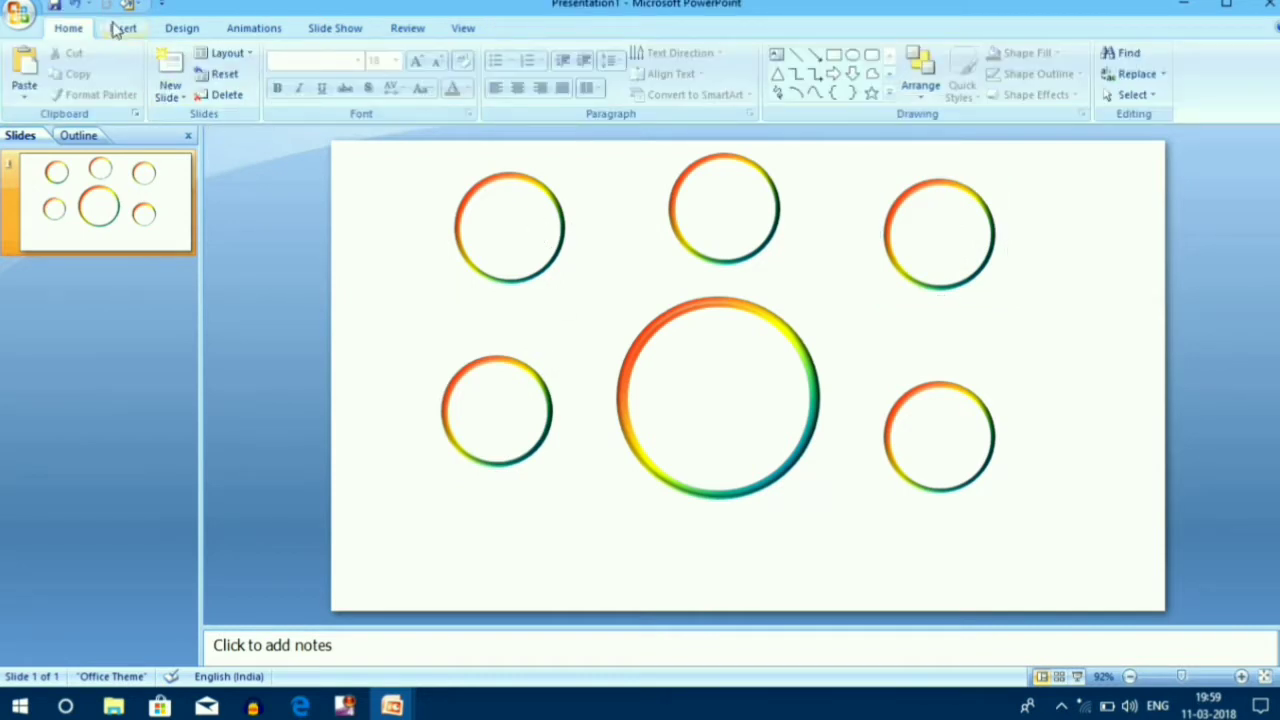
Draw an 8.53 × 8.73 cm blue circle over the central ring and send it to the back
left_click(123, 28)
left_click(197, 68)
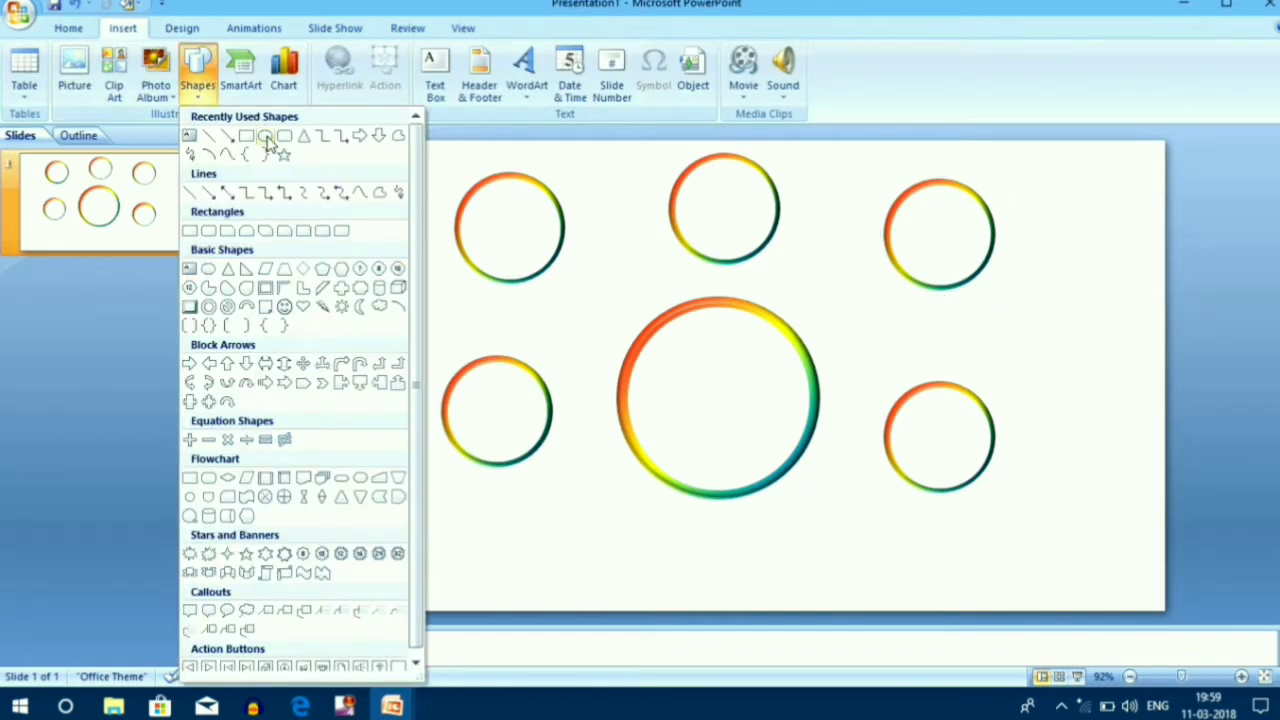
left_click(266, 138)
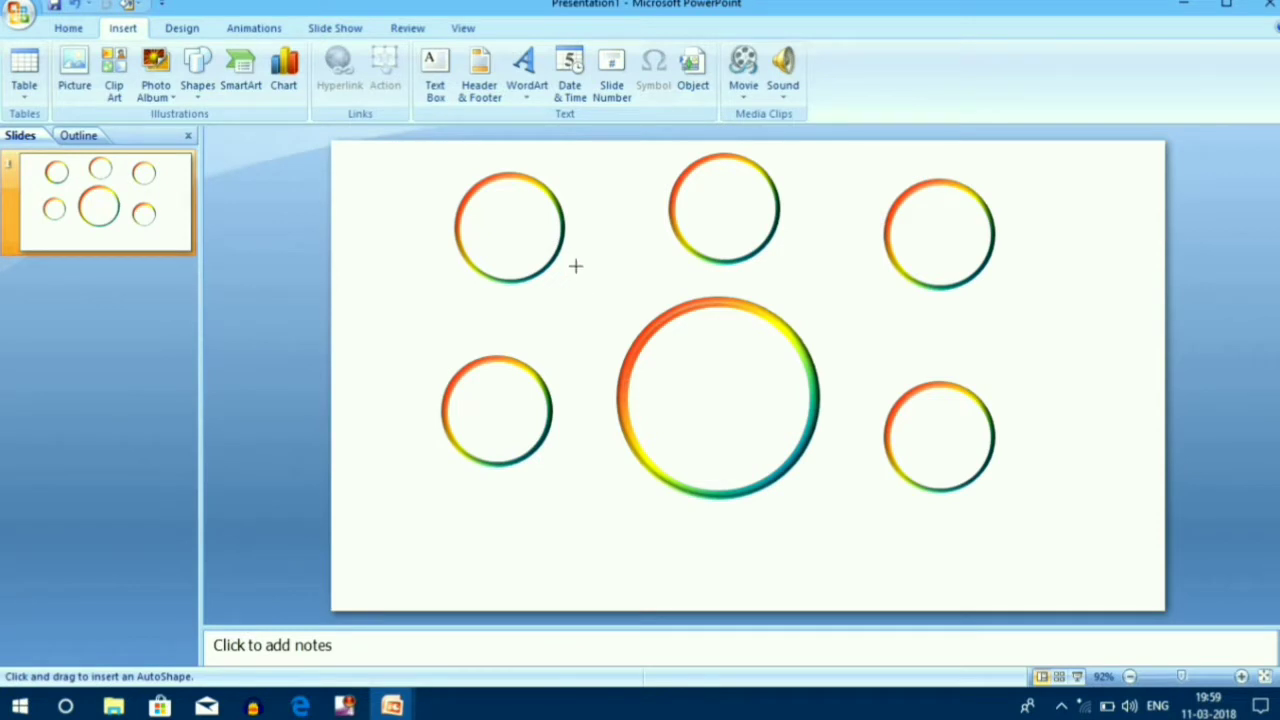
mouse_move(576, 264)
left_mouse_down()
mouse_move(883, 552)
mouse_move(866, 546)
left_mouse_up()
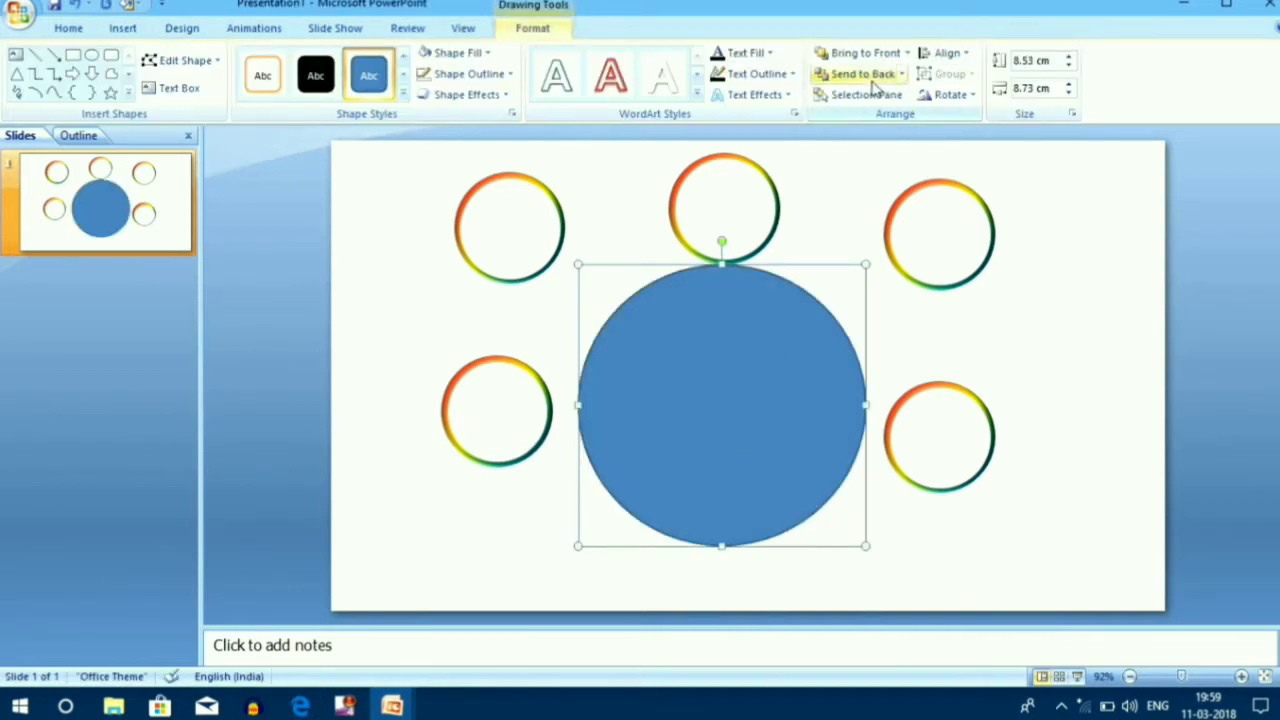
left_click(870, 80)
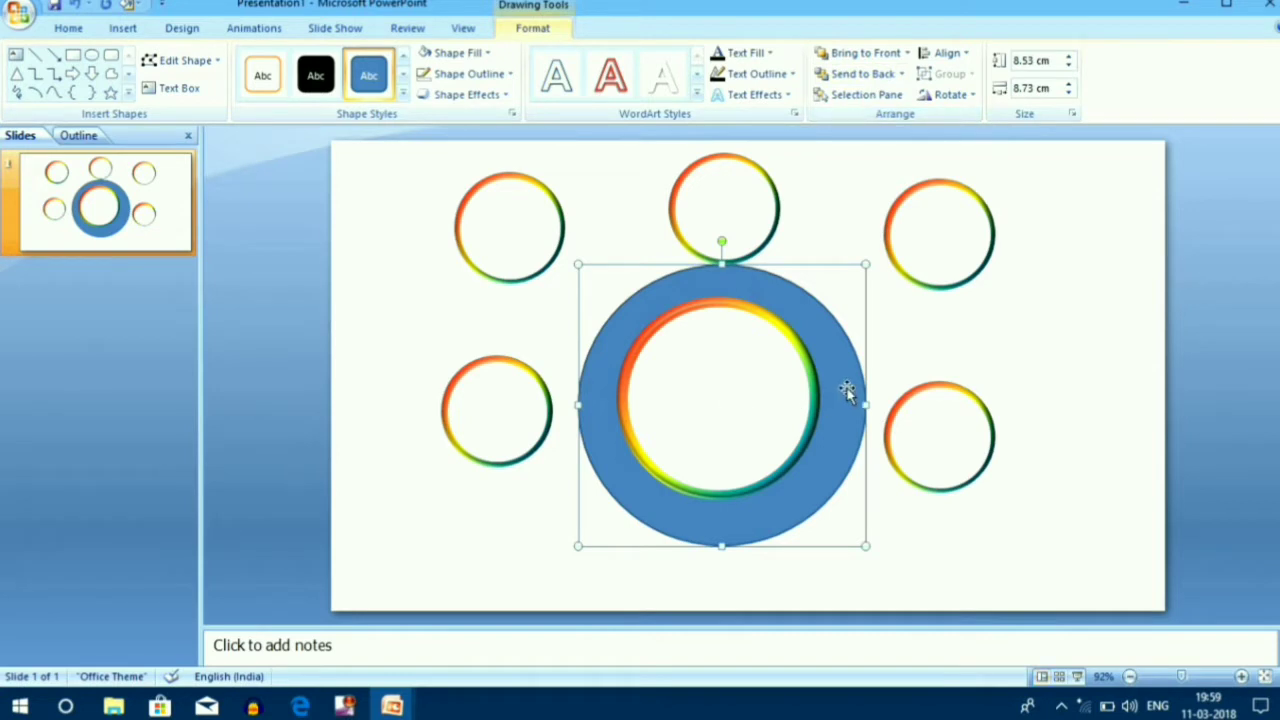
left_click(847, 390)
Align the blue disc and central rainbow ring with Align Center and Align Middle
left_click(750, 390, "shift")
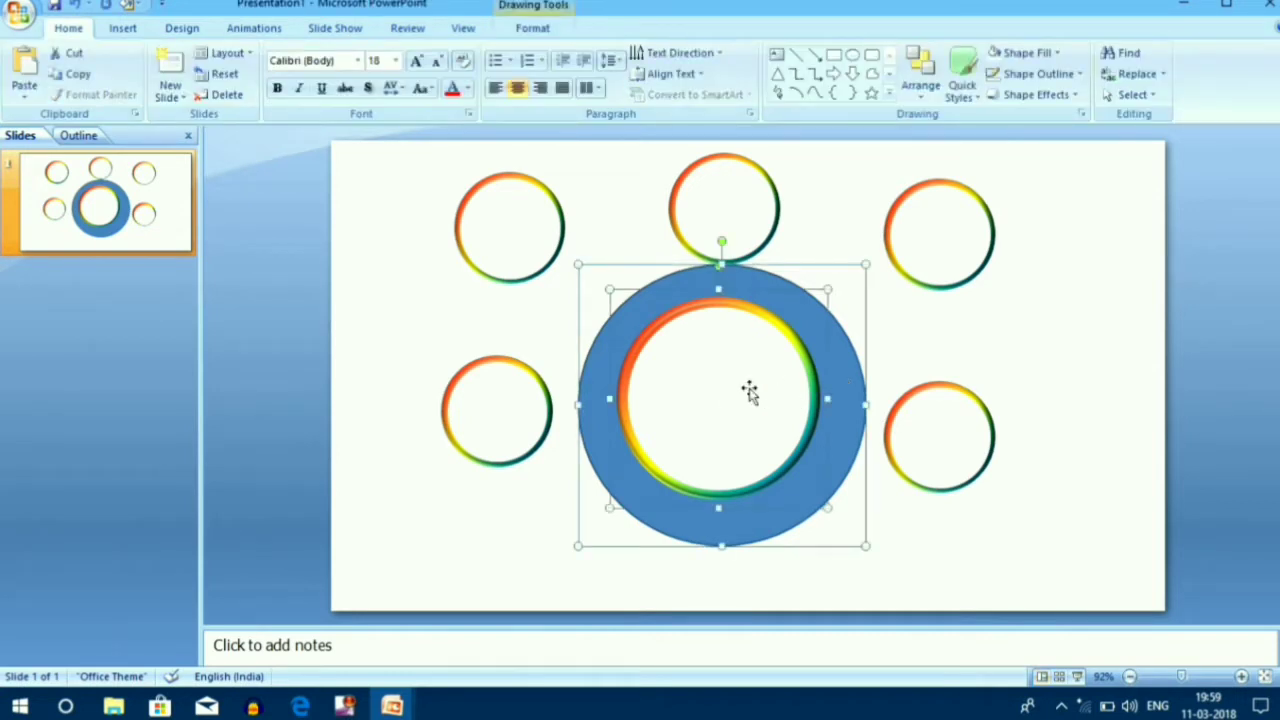
left_click(920, 77)
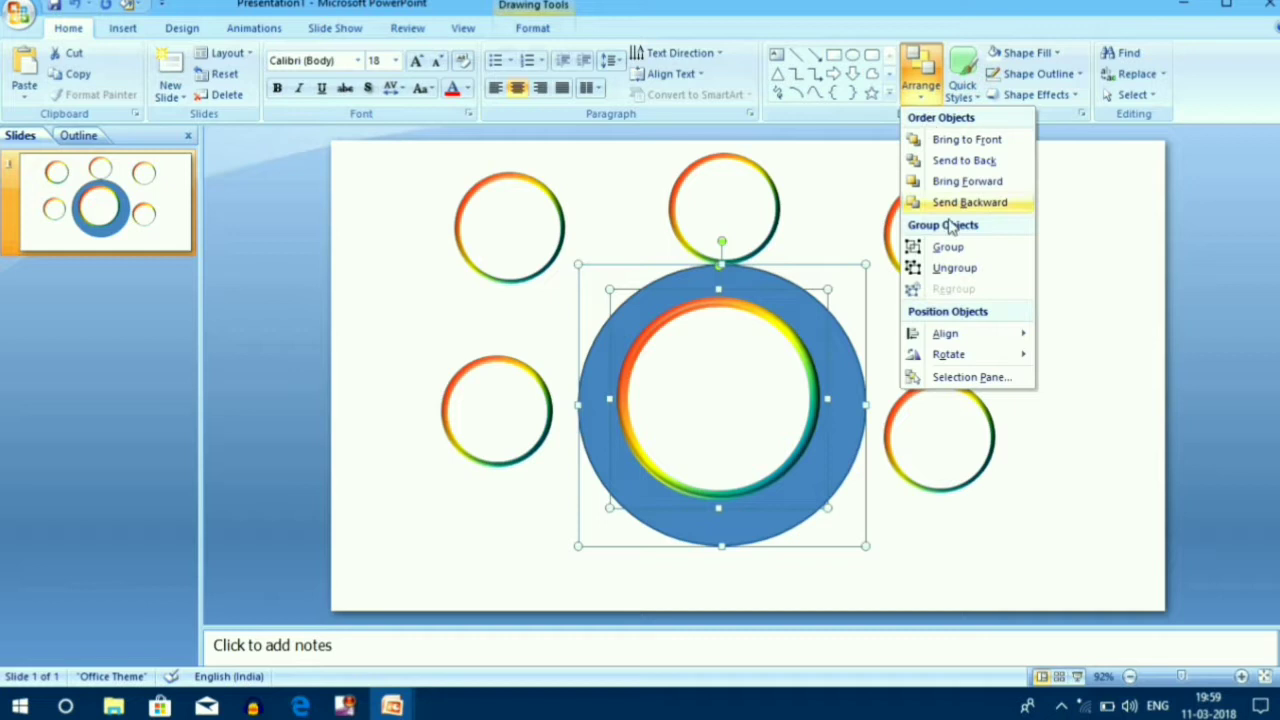
mouse_move(964, 340)
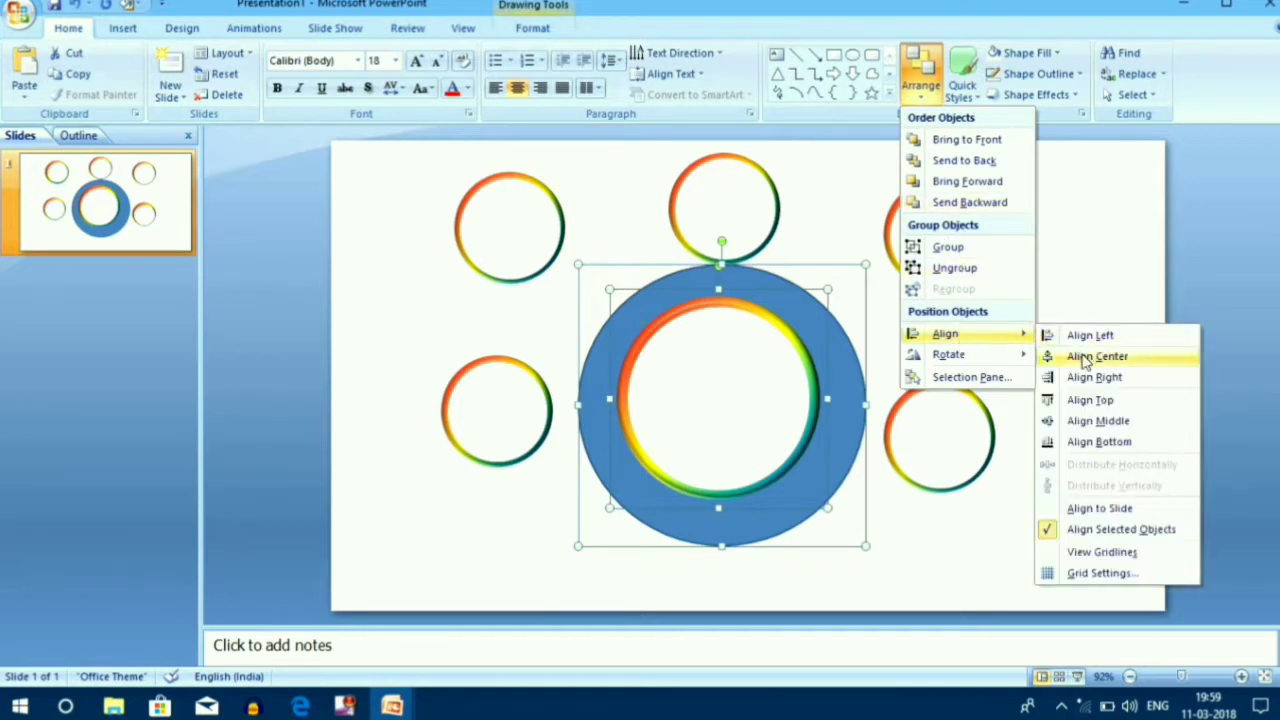
left_click(1082, 358)
left_click(920, 80)
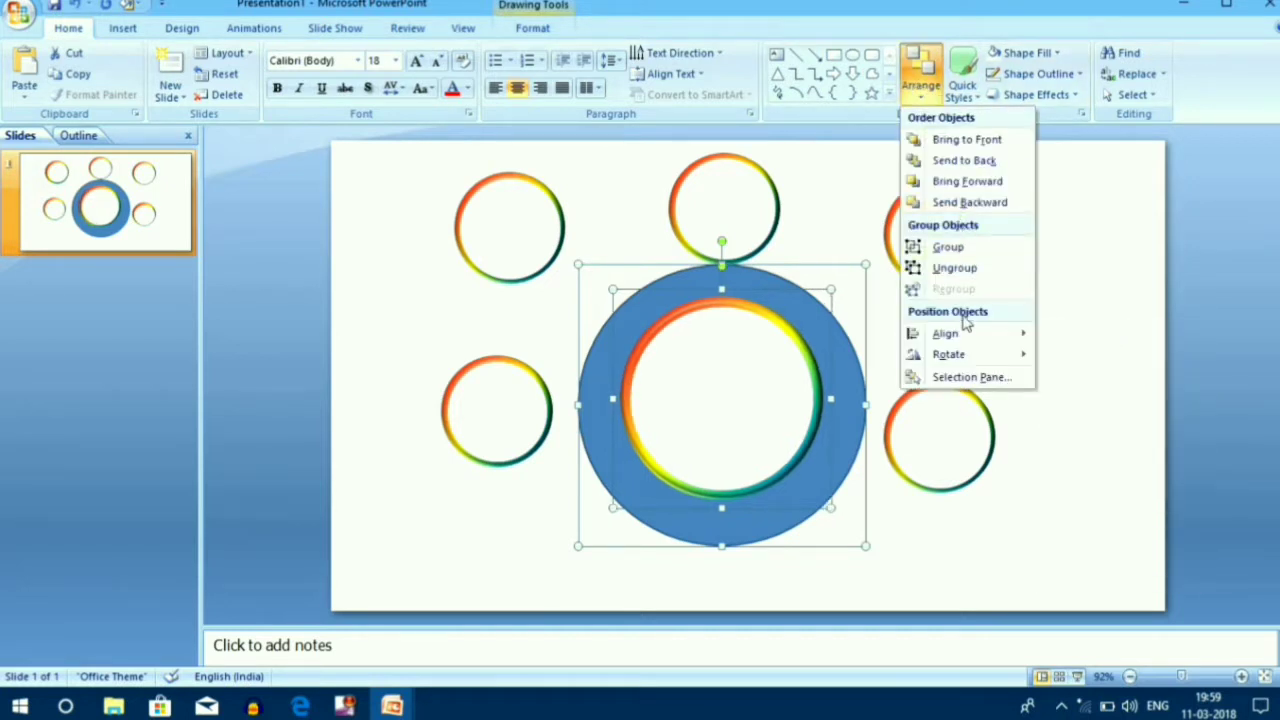
mouse_move(965, 335)
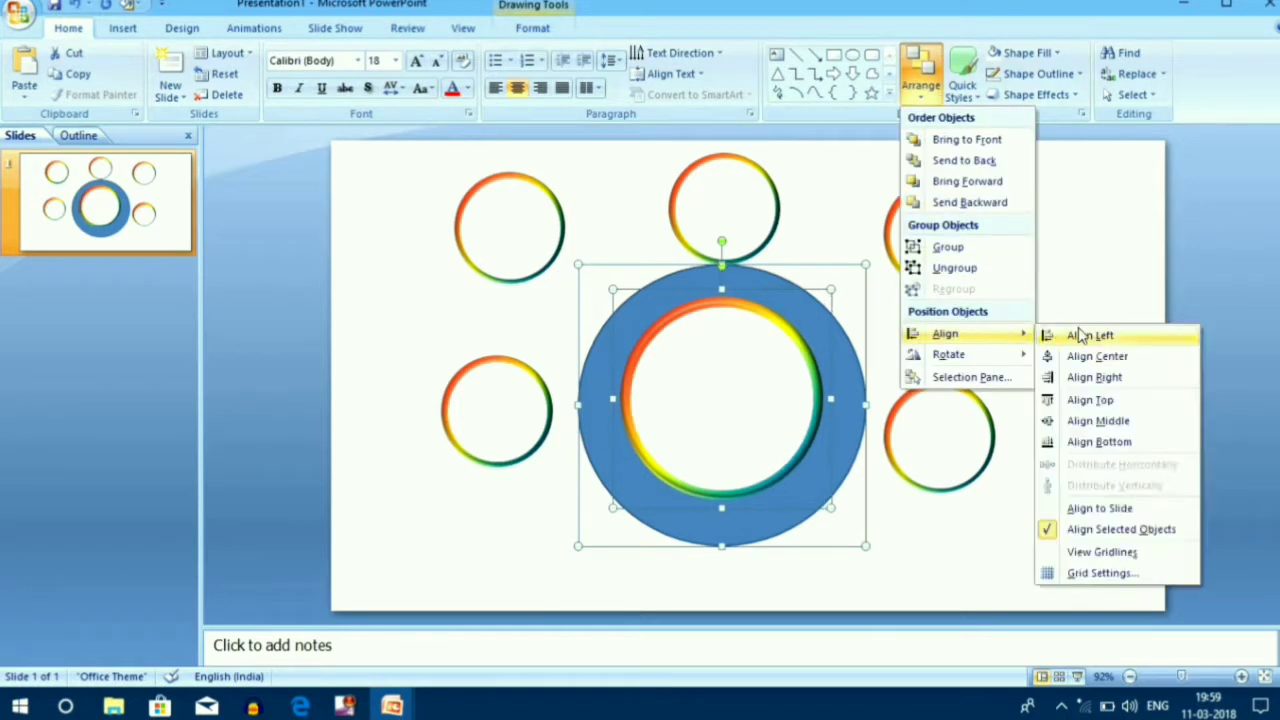
left_click(1097, 421)
left_click(1034, 348)
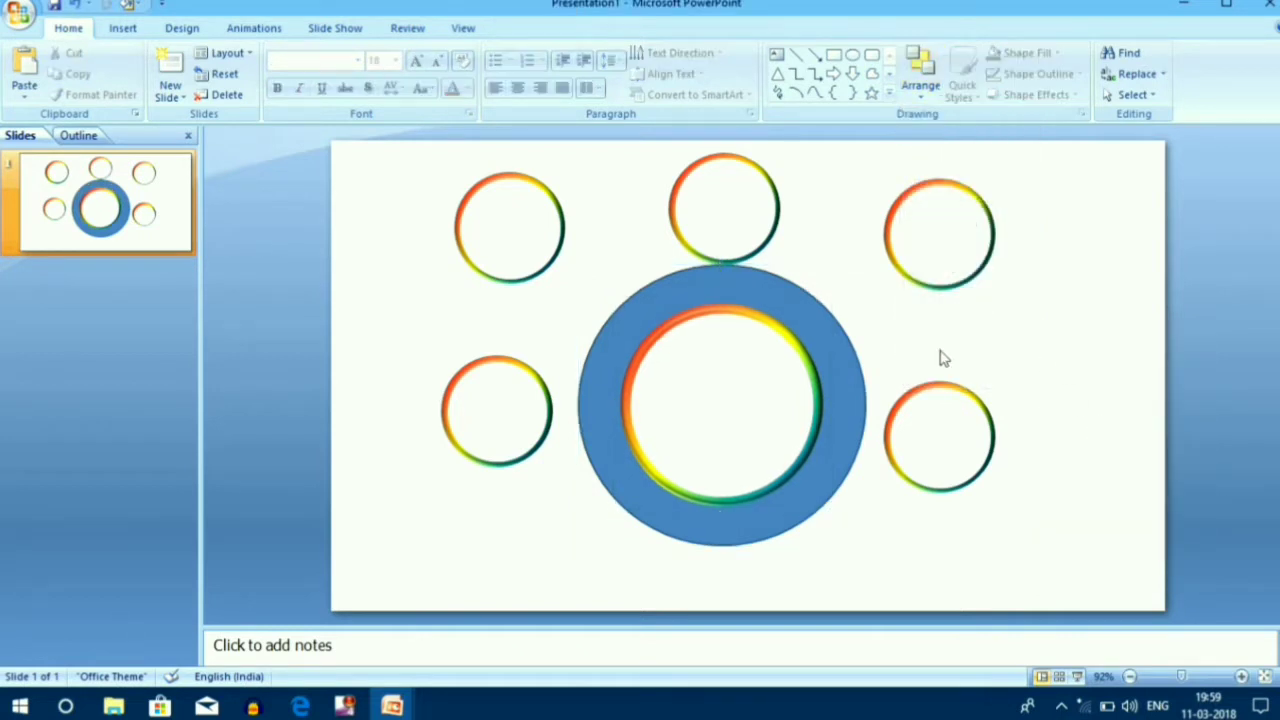
left_click(854, 353)
Select the blue and rainbow centre rings and nudge them down toward the slide bottom
left_click(750, 390, "shift")
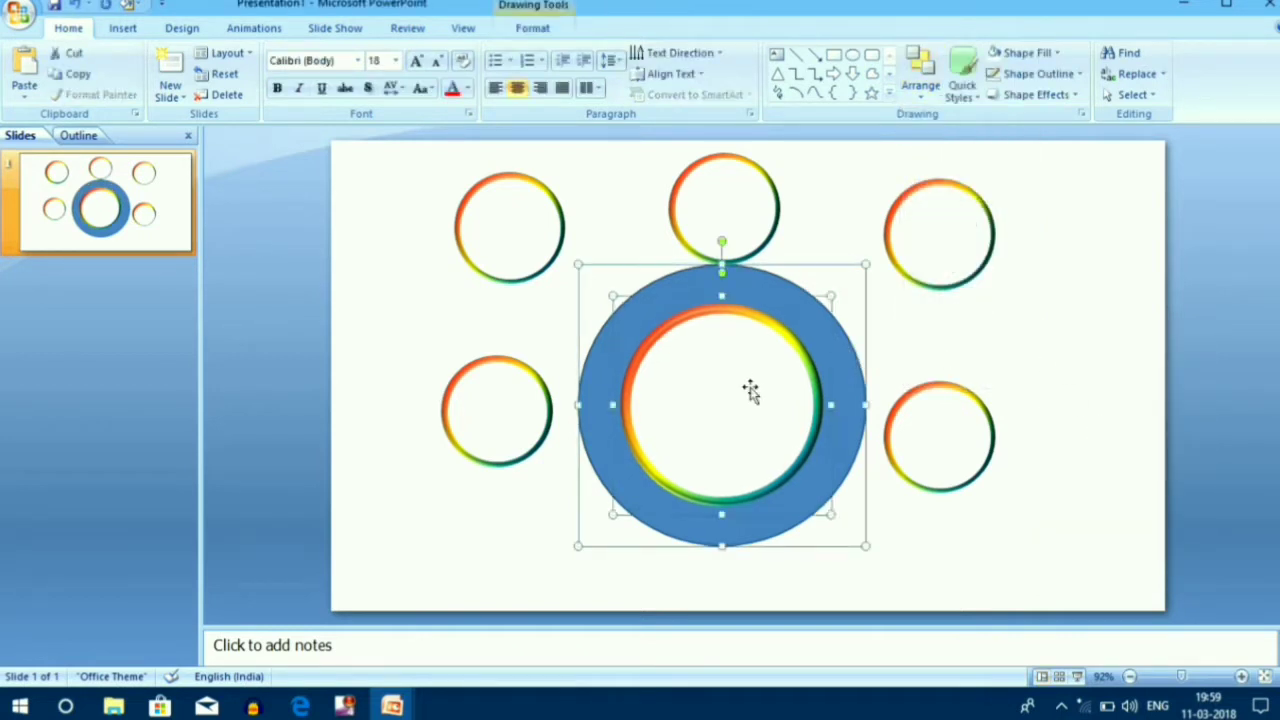
key("Down")
key("Down")
key("Down")
key("Down")
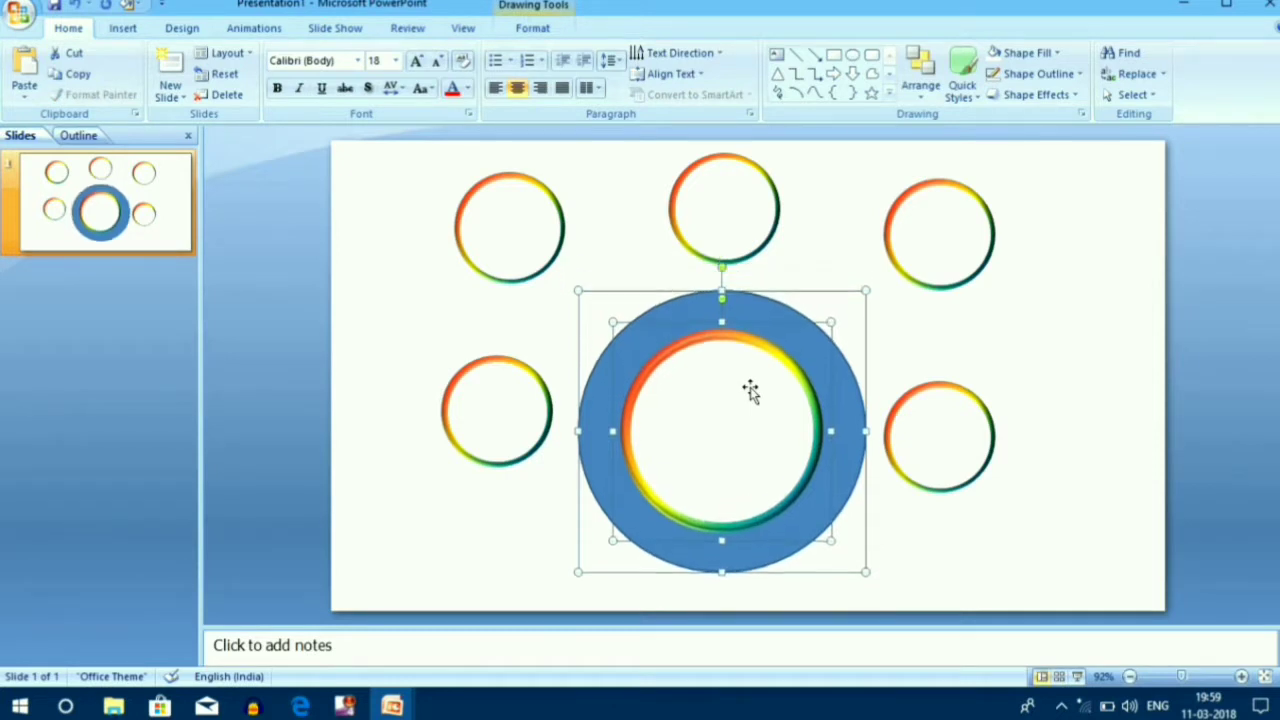
key("Down")
key("Down")
key("Down")
key("Down")
key("Down")
key("Down")
key("Down")
key("Down")
key("Down")
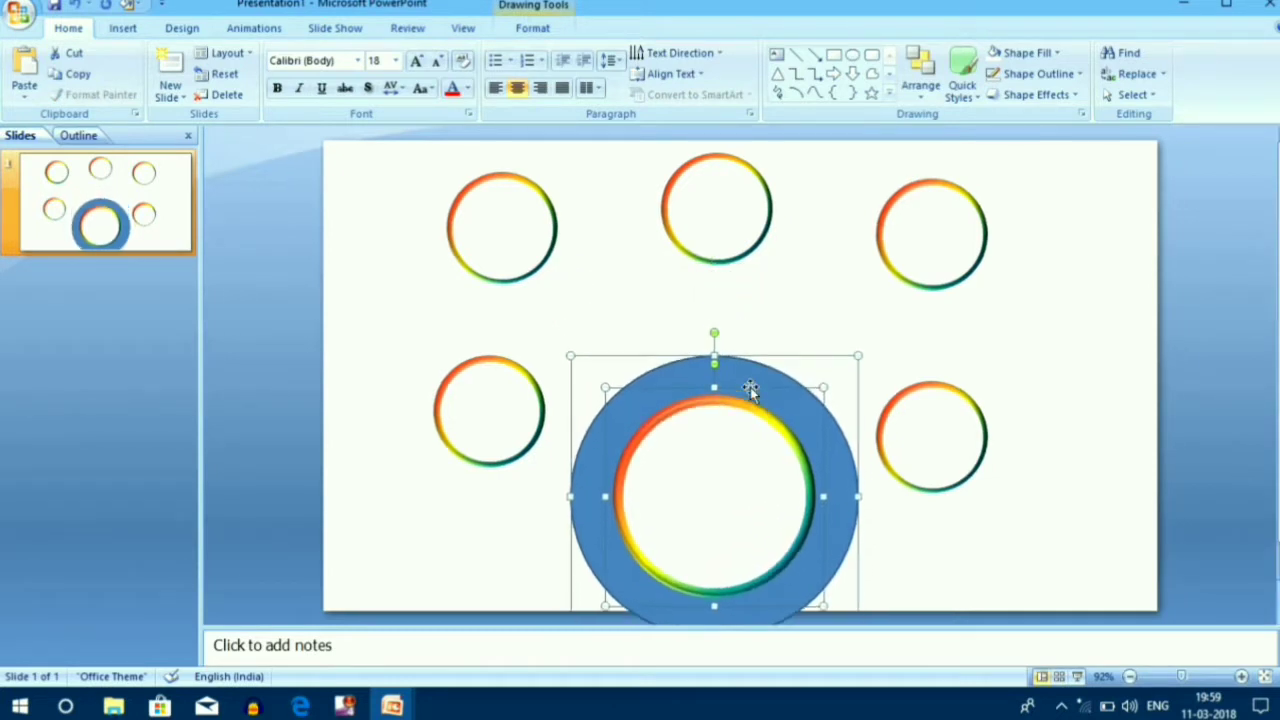
left_click(614, 300)
Drag the five small rings into an arc hugging the big centre ring
left_click_drag(489, 409, 520, 560)
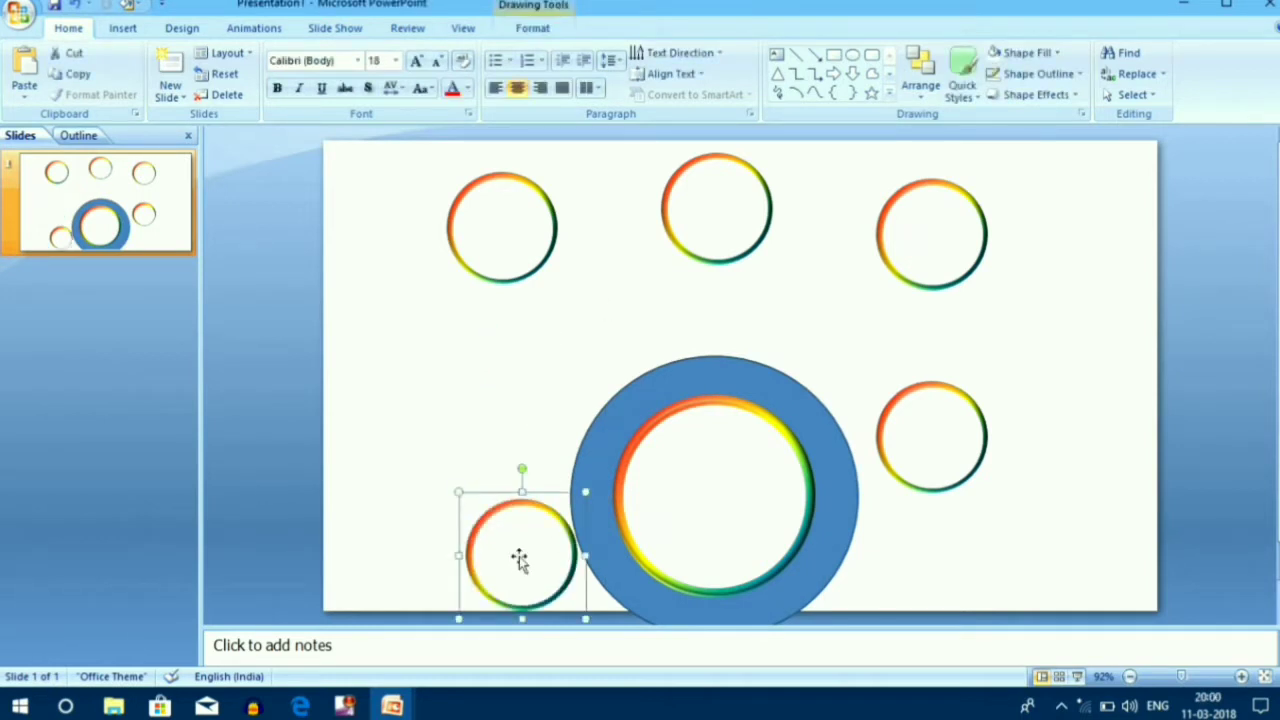
left_click(885, 452)
left_click_drag(926, 449, 903, 575)
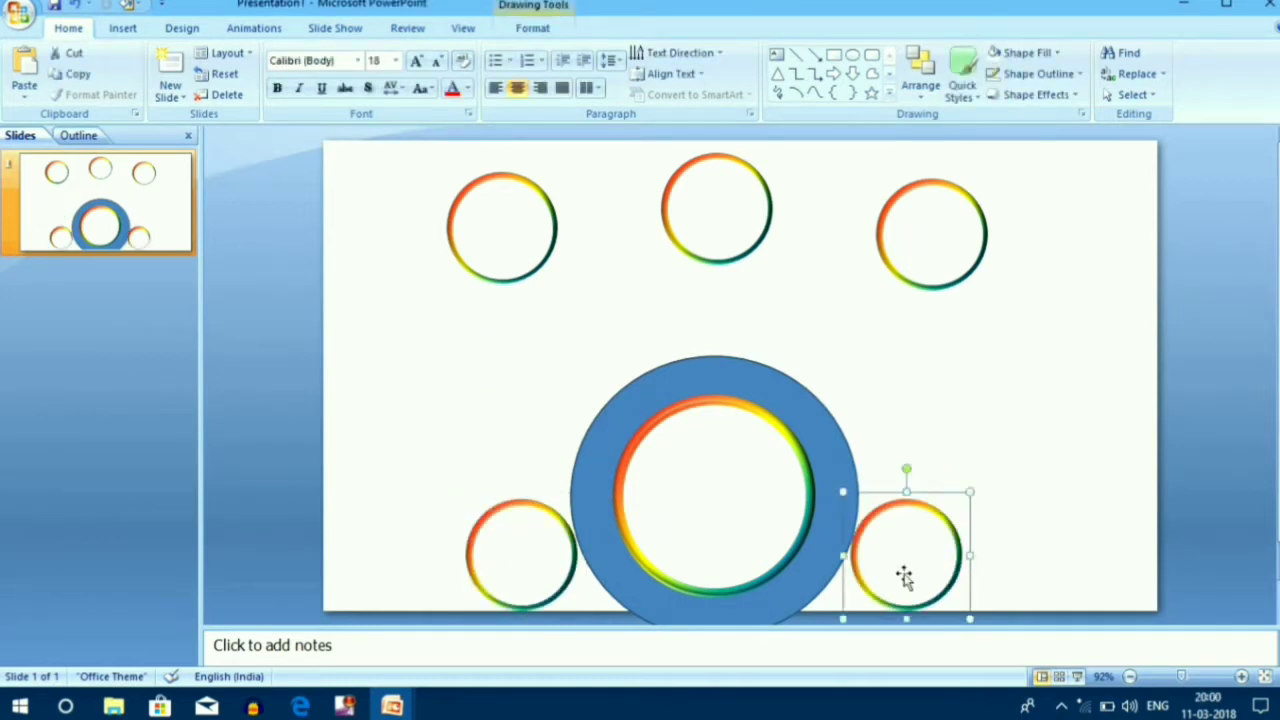
left_click(1033, 447)
left_click_drag(714, 197, 707, 292)
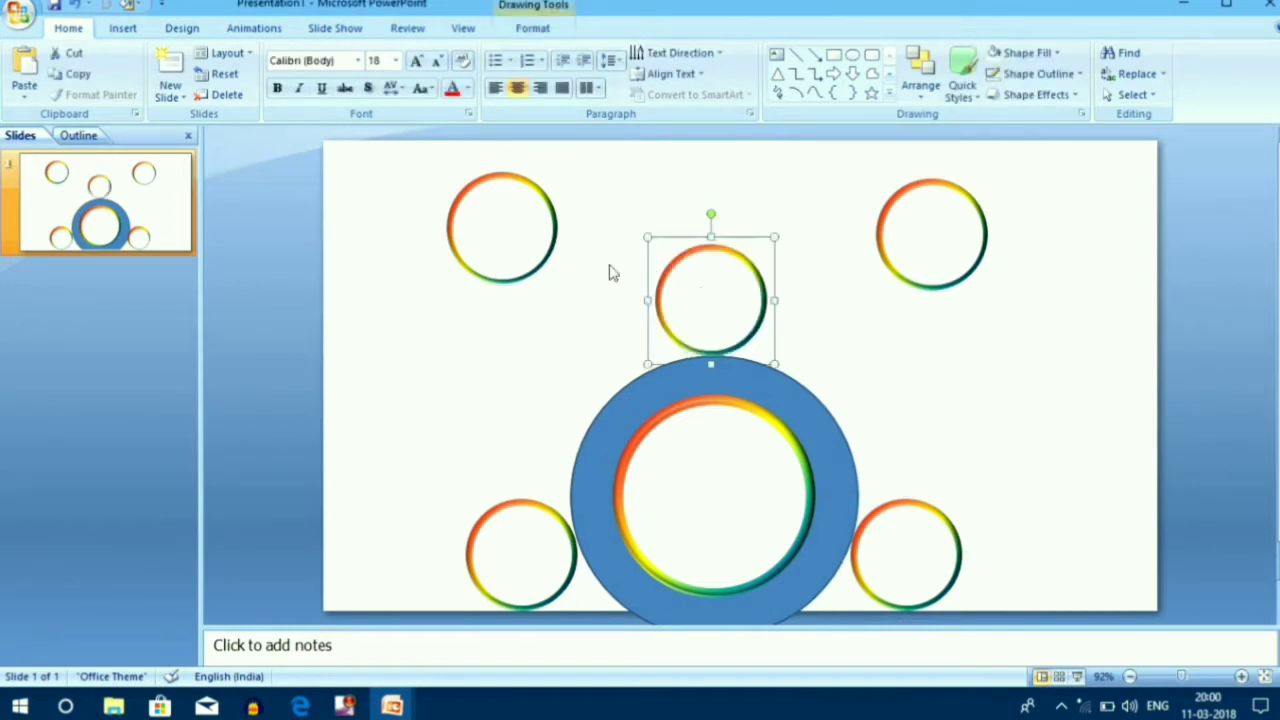
left_click(497, 226)
left_click_drag(497, 226, 547, 399)
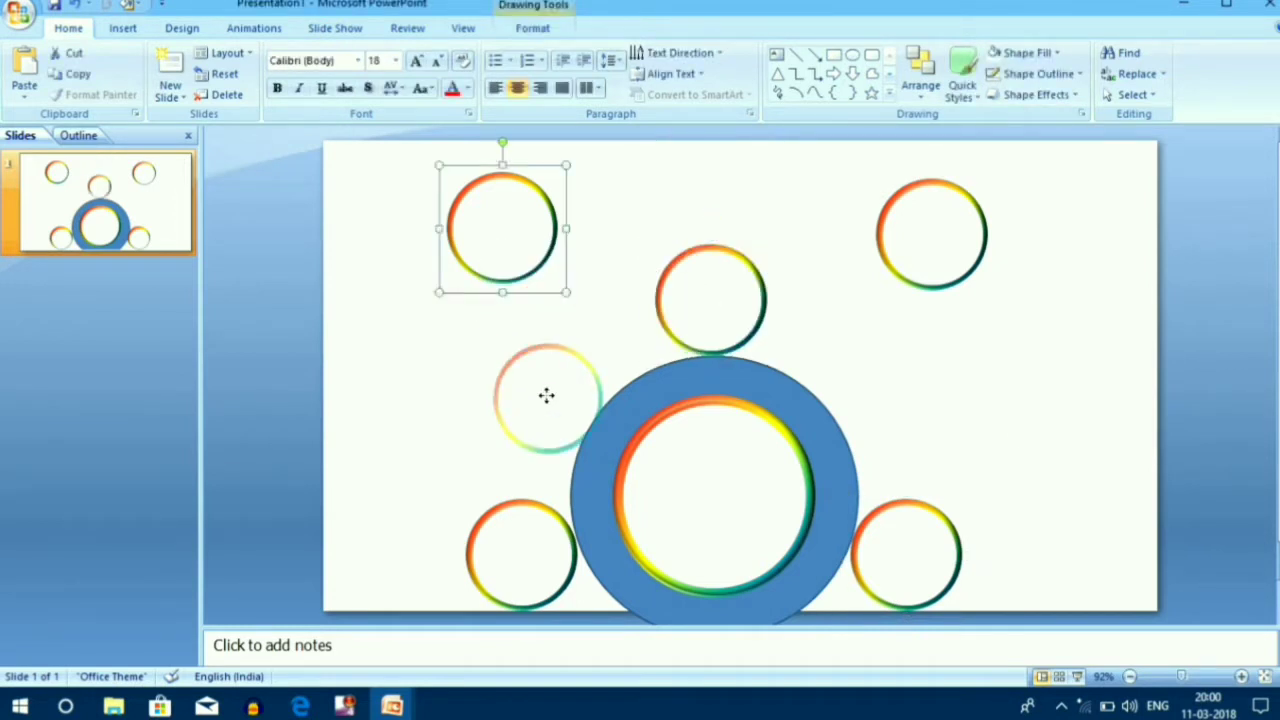
left_click(934, 249)
left_click_drag(934, 249, 876, 393)
left_click(1023, 400)
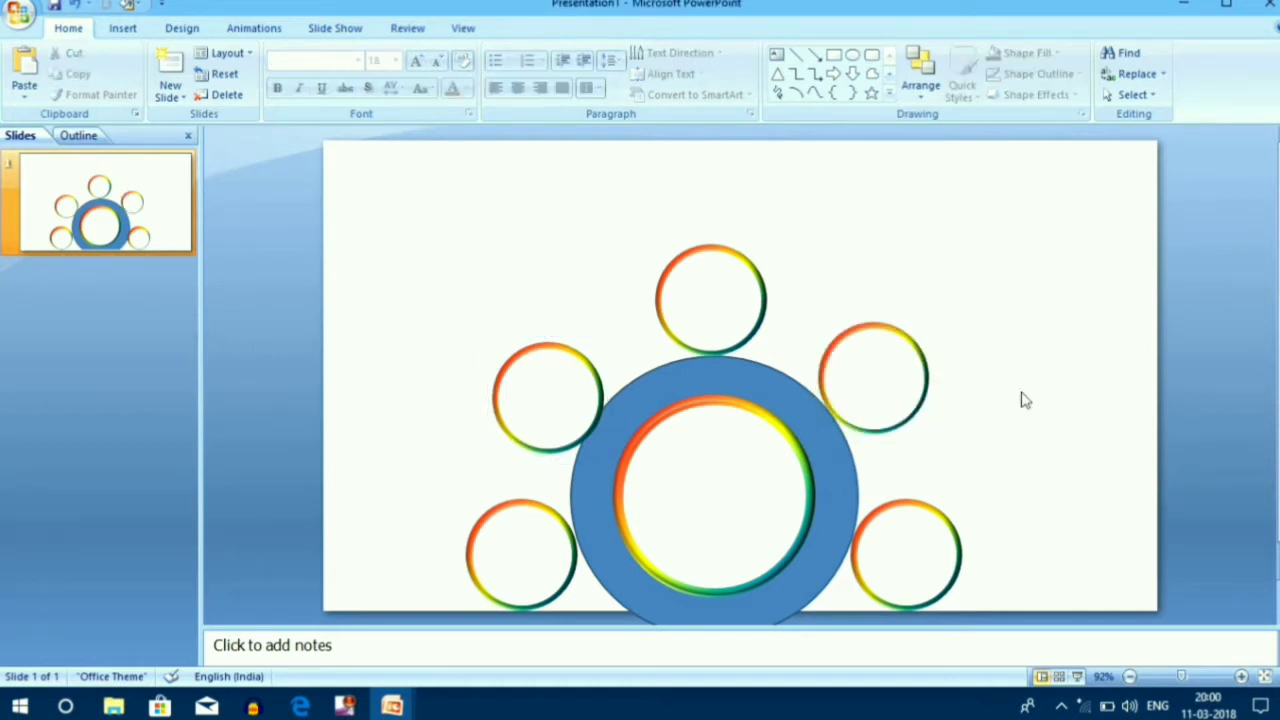
left_click(832, 458)
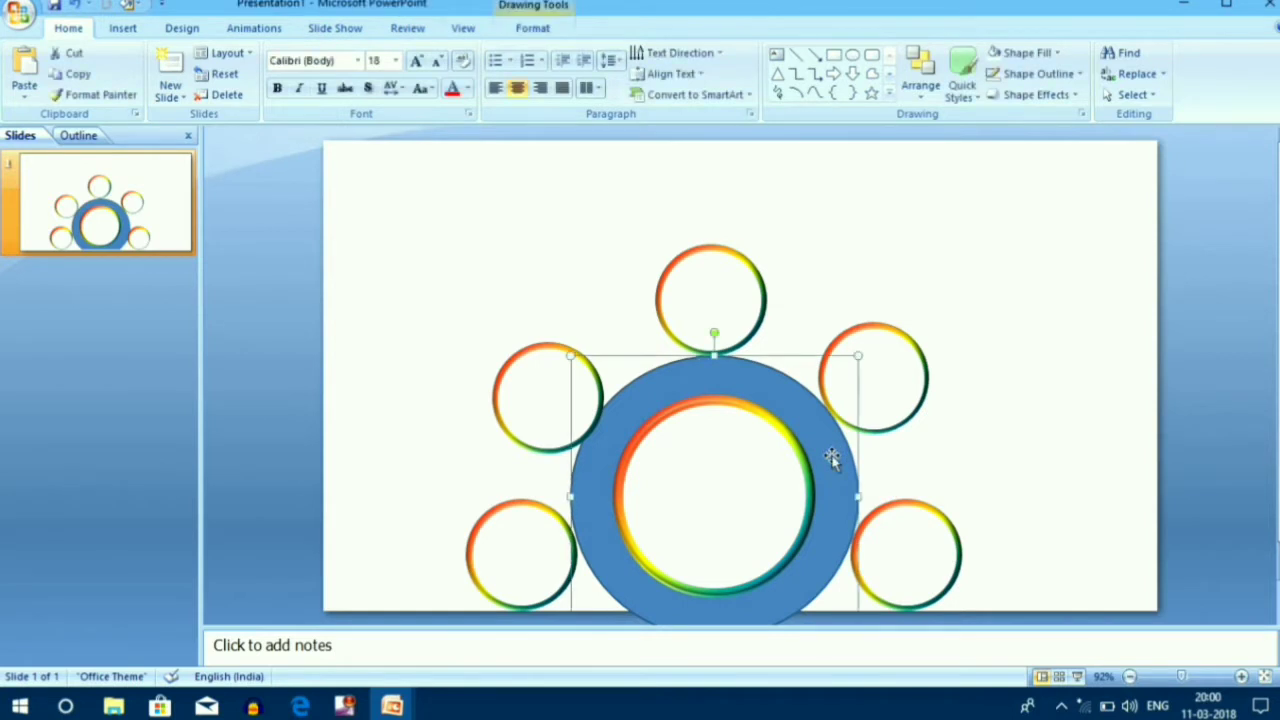
Delete the blue backing ring and nudge the two bottom rings slightly inward
key("Delete")
left_click(551, 560)
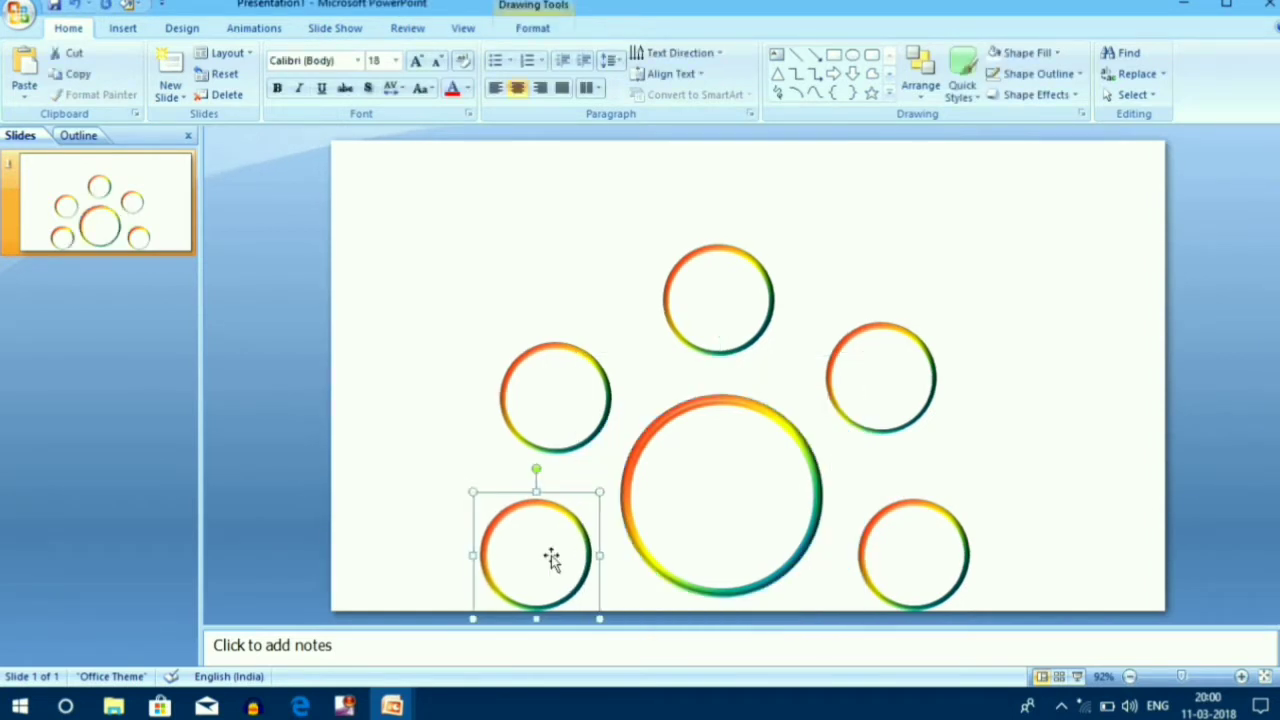
key("Right")
left_click(923, 563)
key("Left")
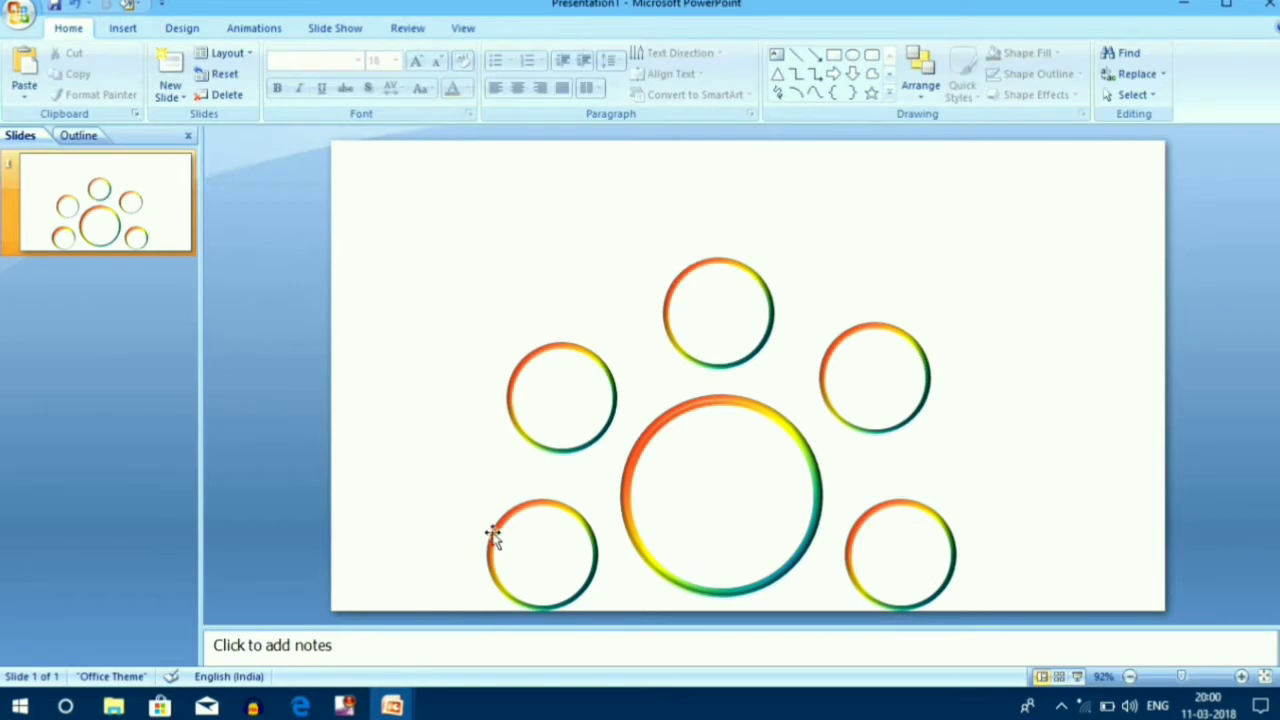
Ungroup the bottom-left ring and fill it solid red
left_click(496, 538)
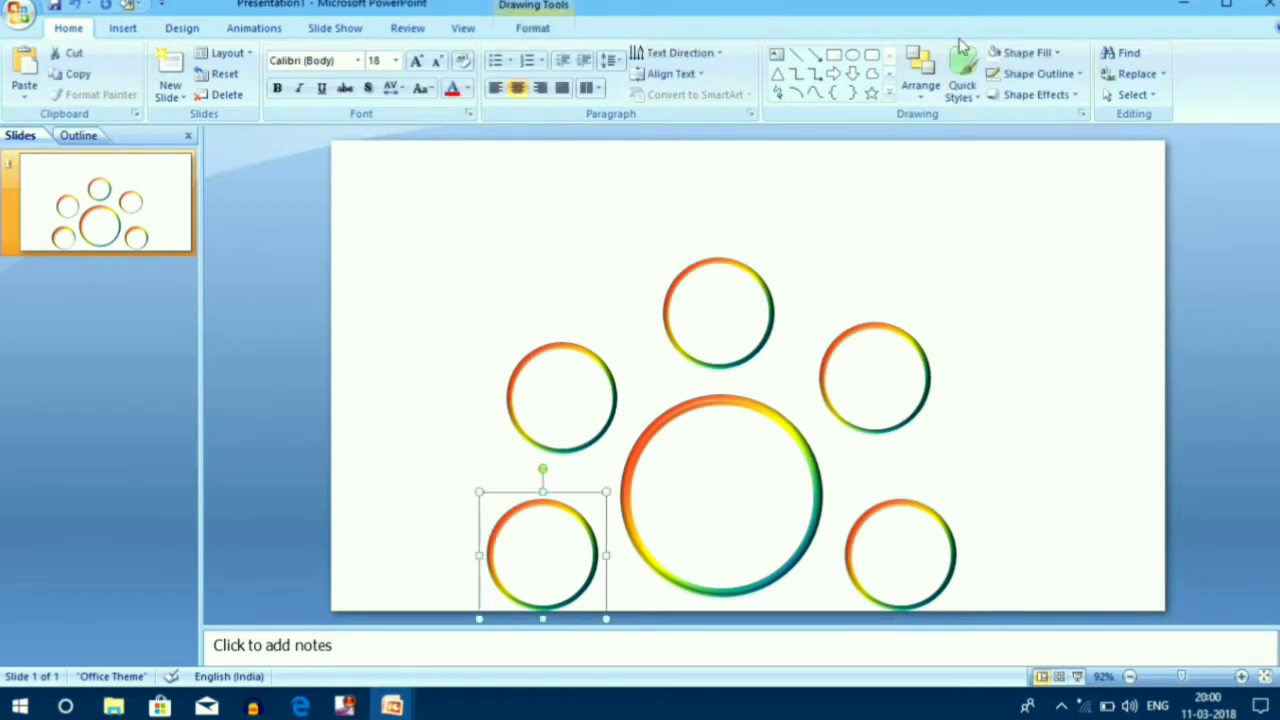
left_click(920, 68)
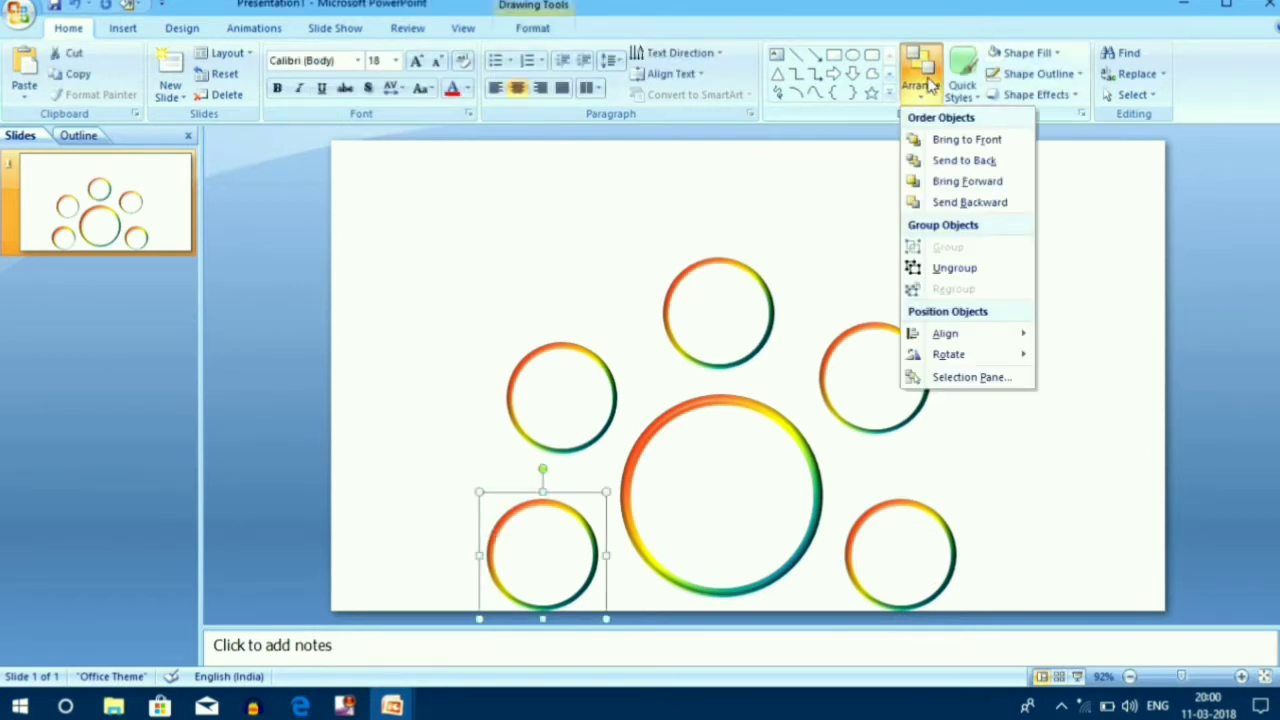
left_click(947, 270)
left_click(878, 271)
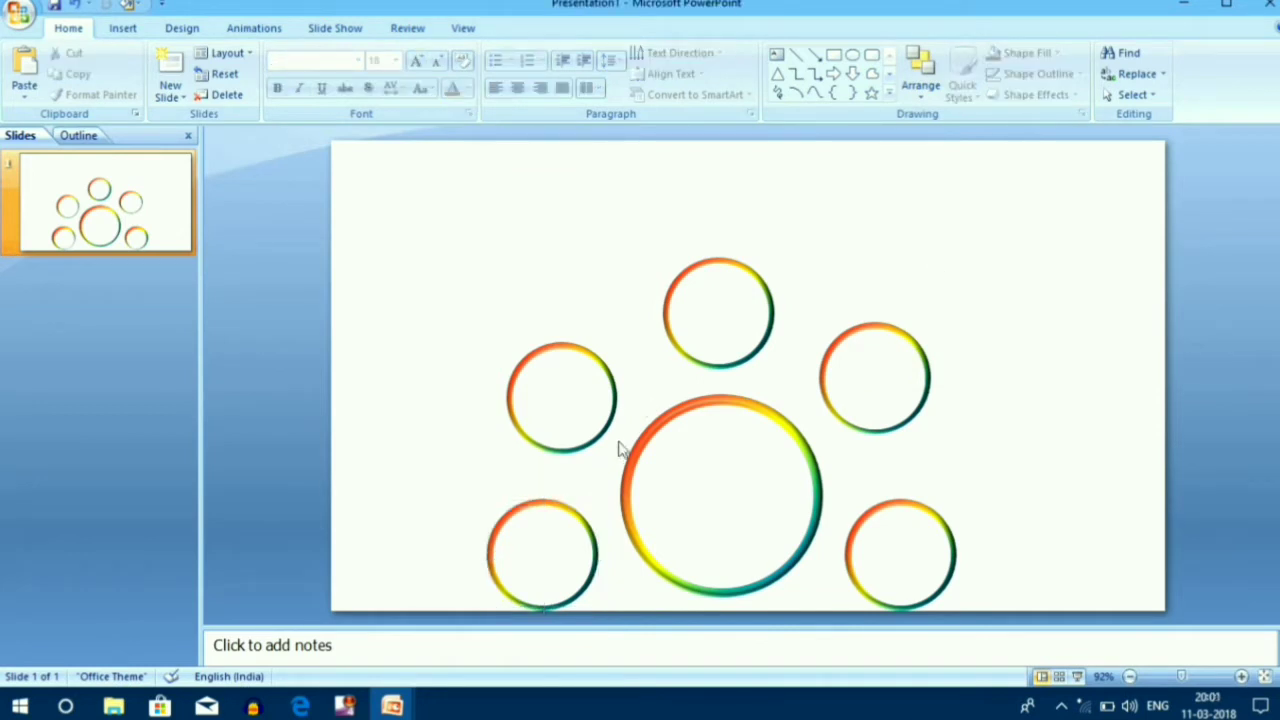
left_click(577, 514)
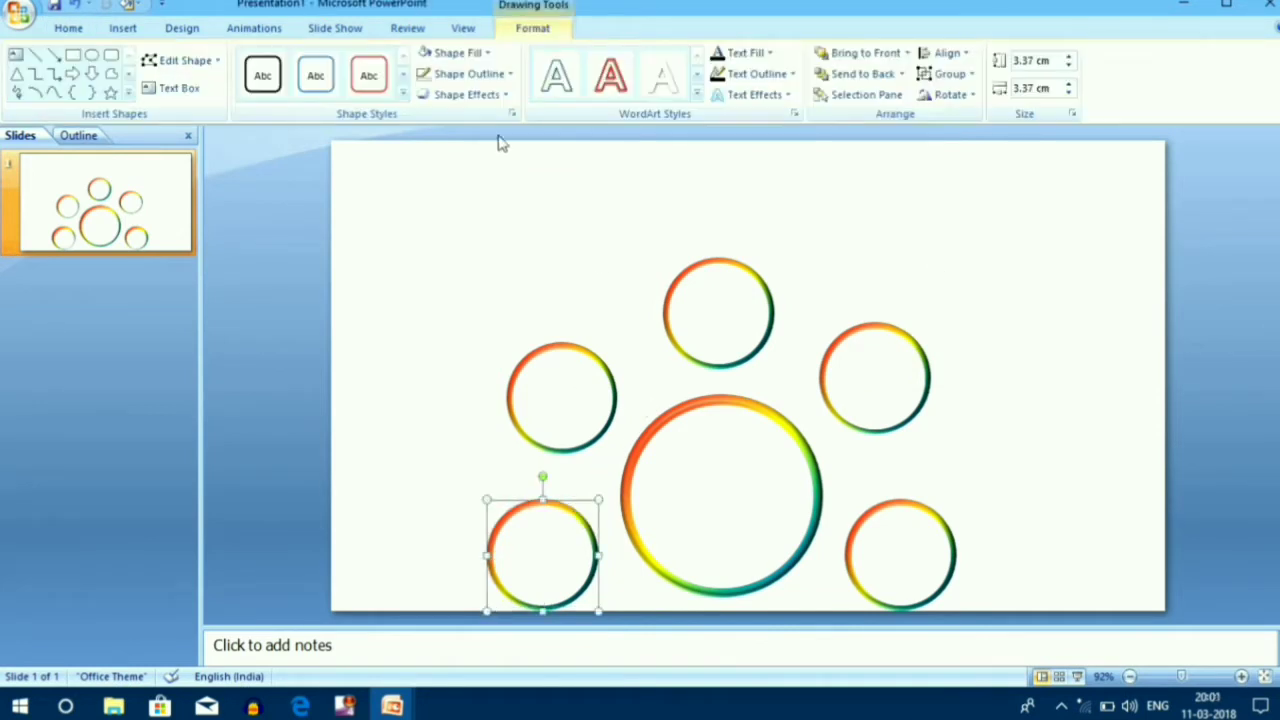
left_click(458, 52)
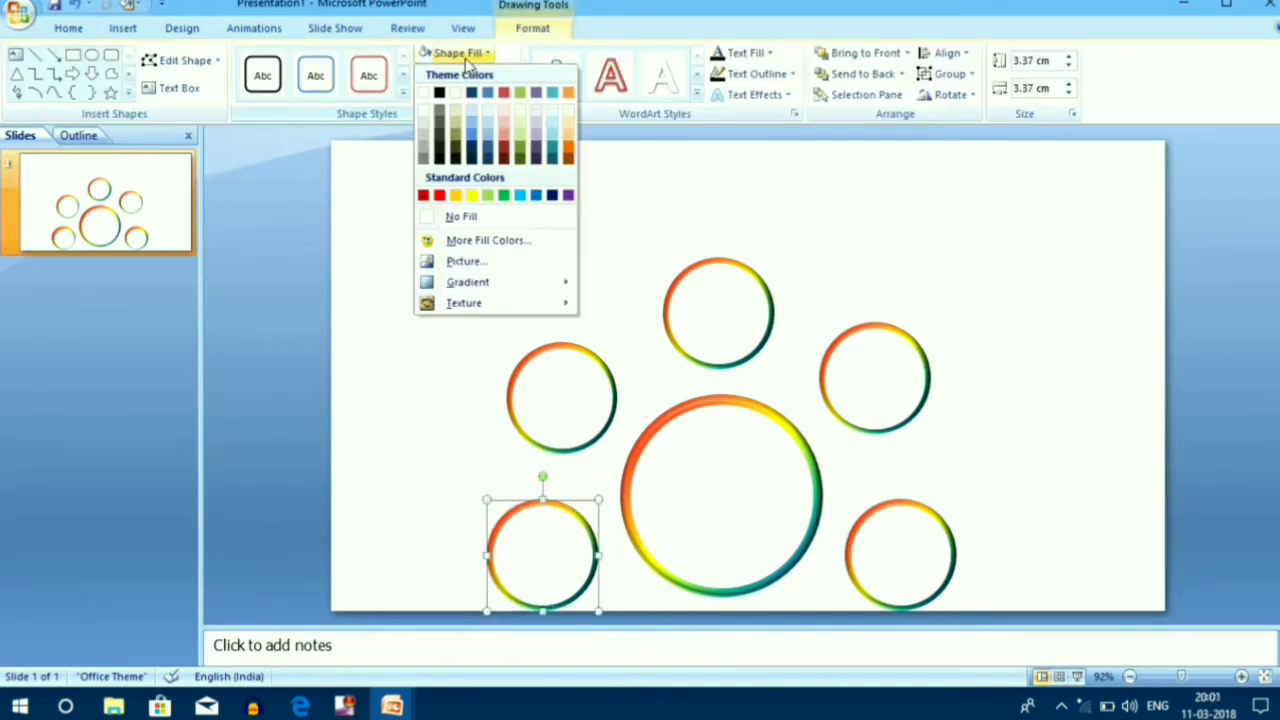
left_click(440, 196)
left_click(505, 360)
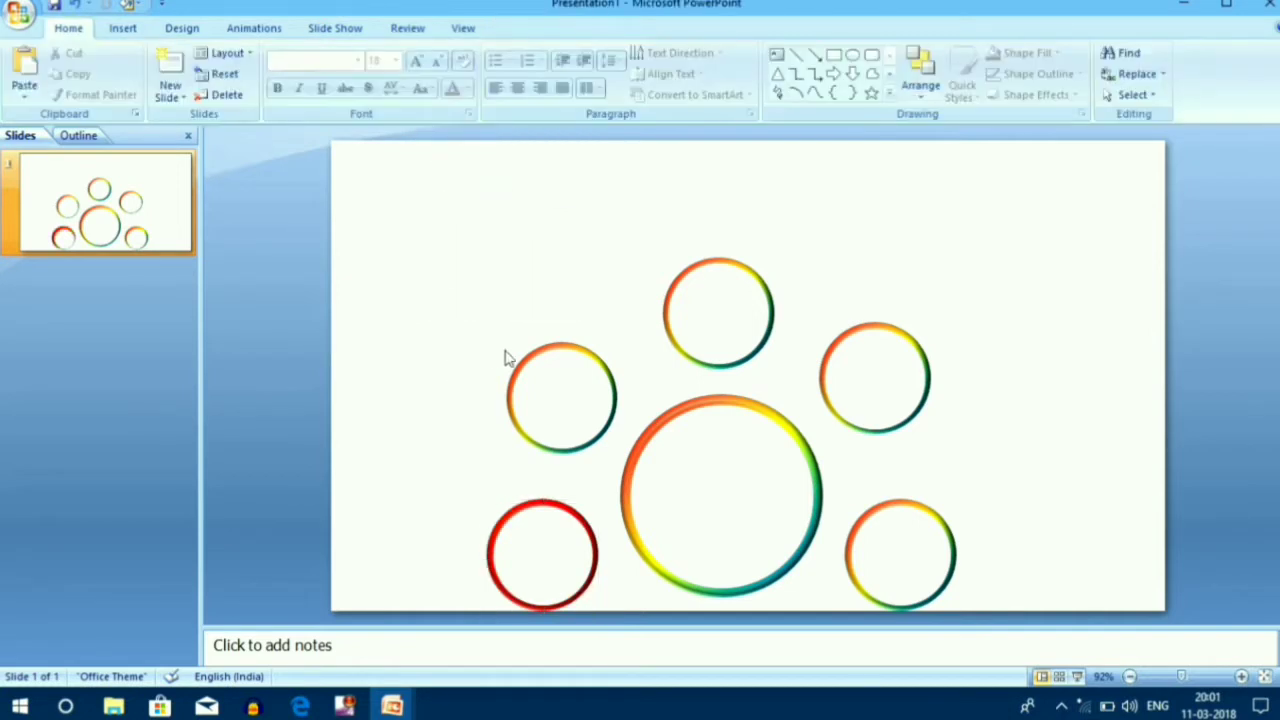
Ungroup the upper-left ring and fill it purple
left_click(529, 358)
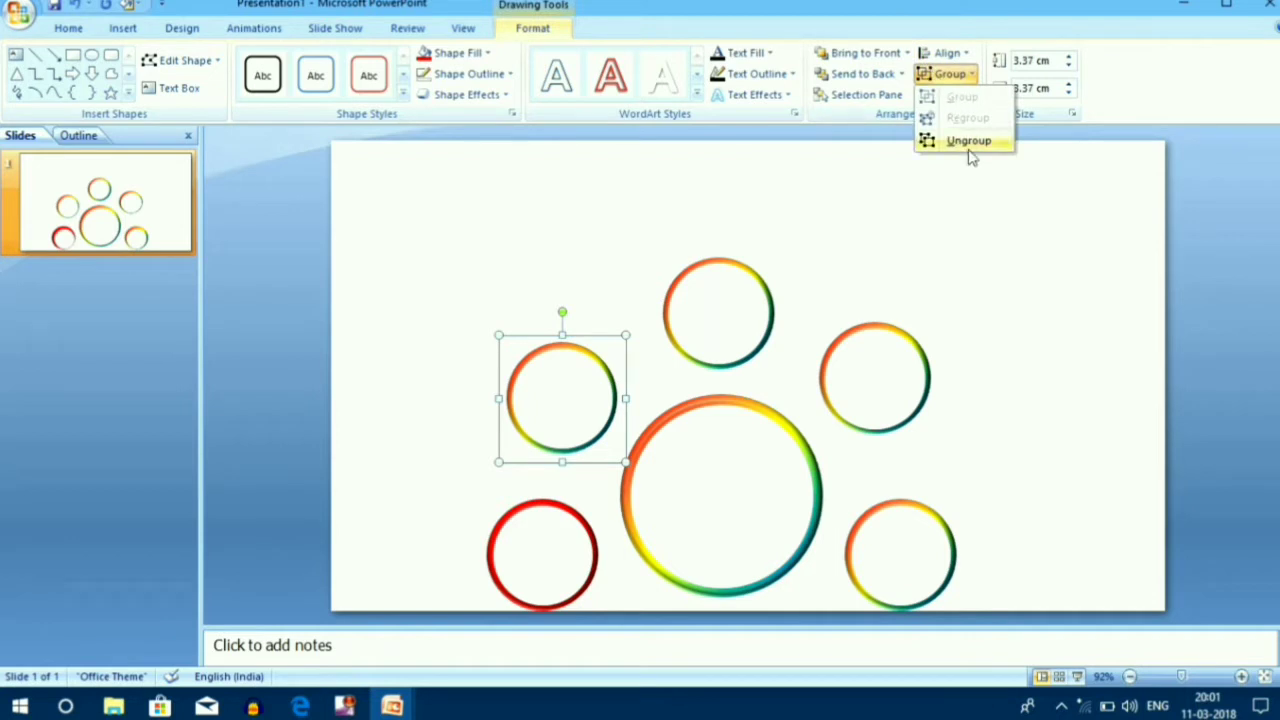
left_click(968, 142)
left_click(578, 332)
double_click(583, 350)
left_click(484, 53)
Ungroup the bottom-right ring and fill it solid blue
double_click(928, 545)
left_click(950, 74)
left_click(960, 143)
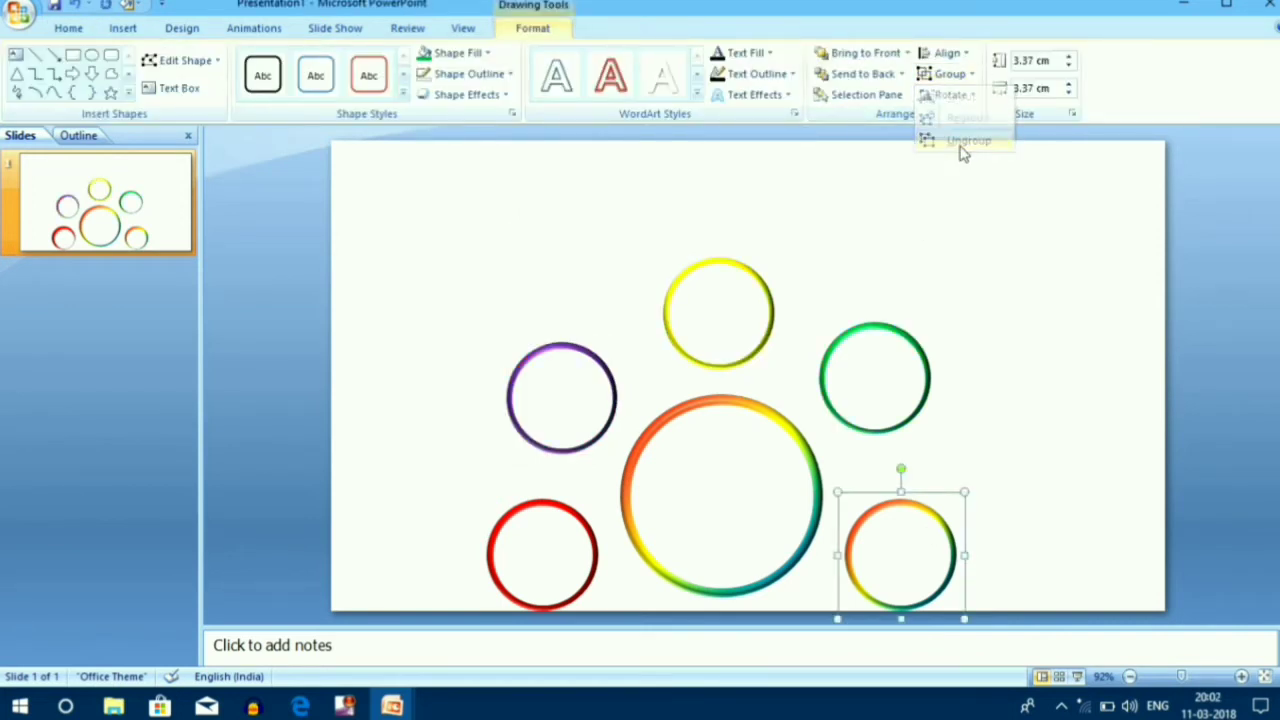
left_click(1040, 326)
double_click(950, 530)
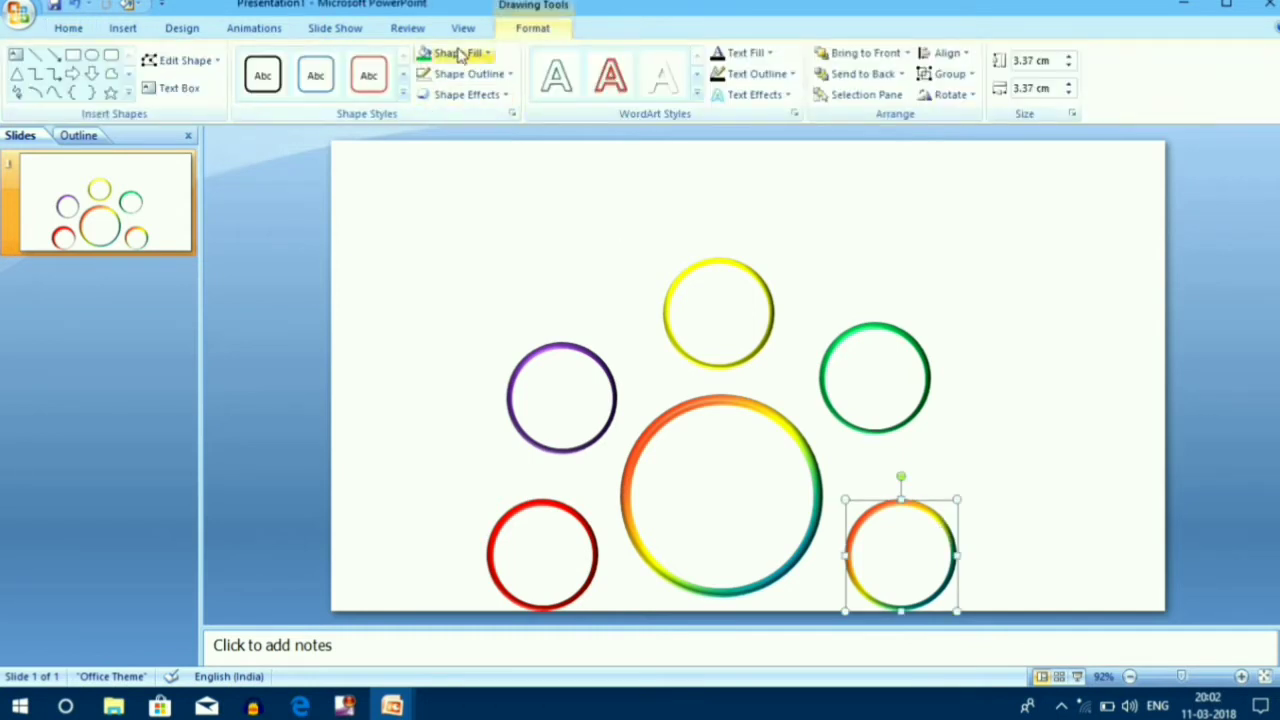
left_click(458, 53)
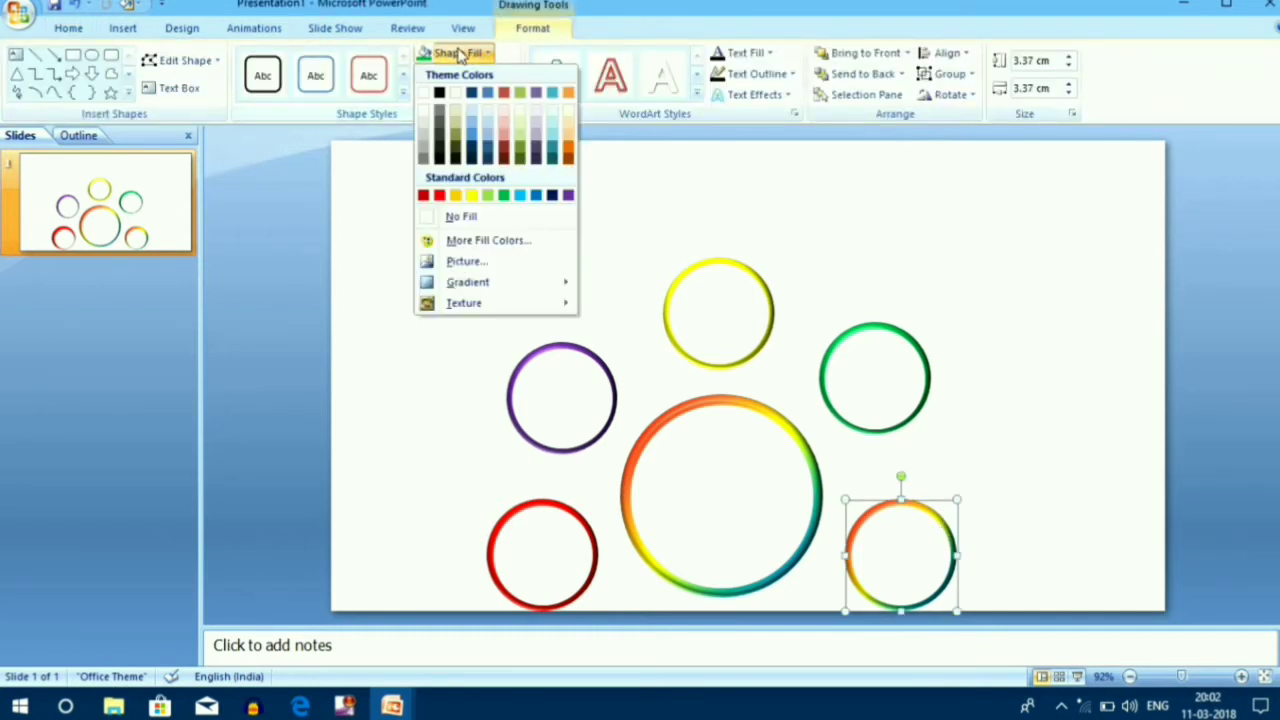
left_click(537, 195)
left_click(491, 312)
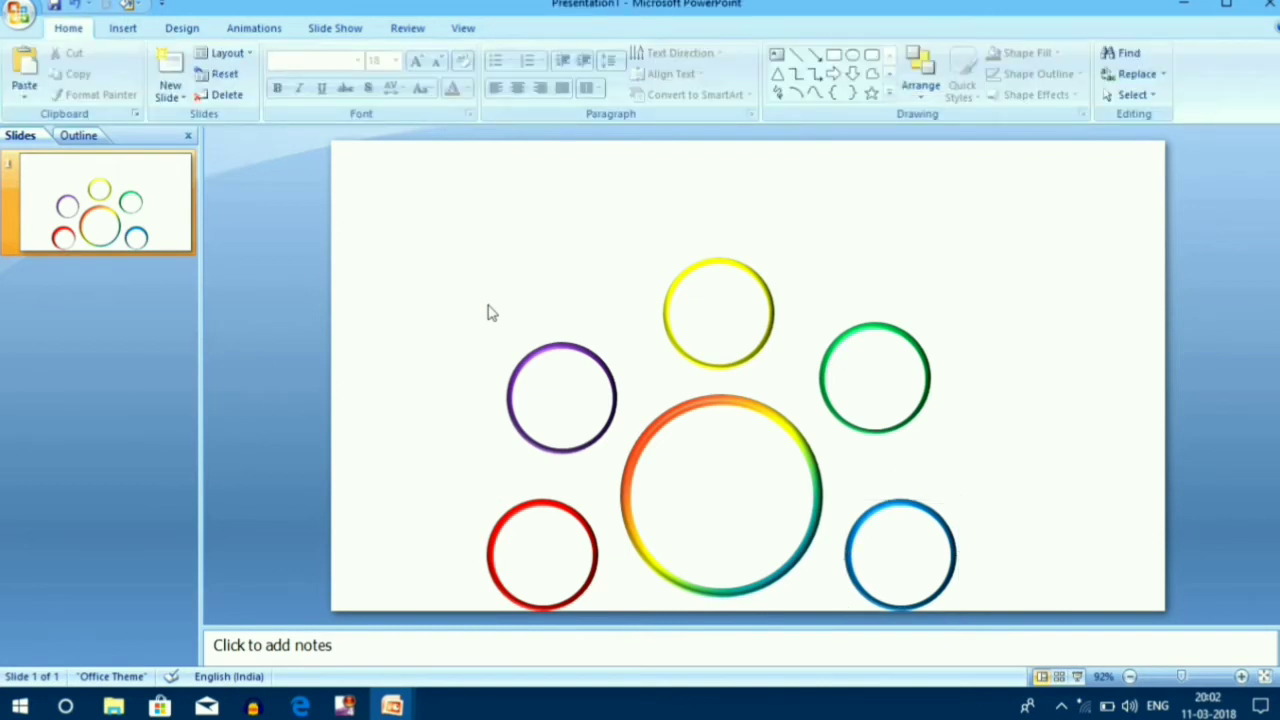
left_click(725, 495)
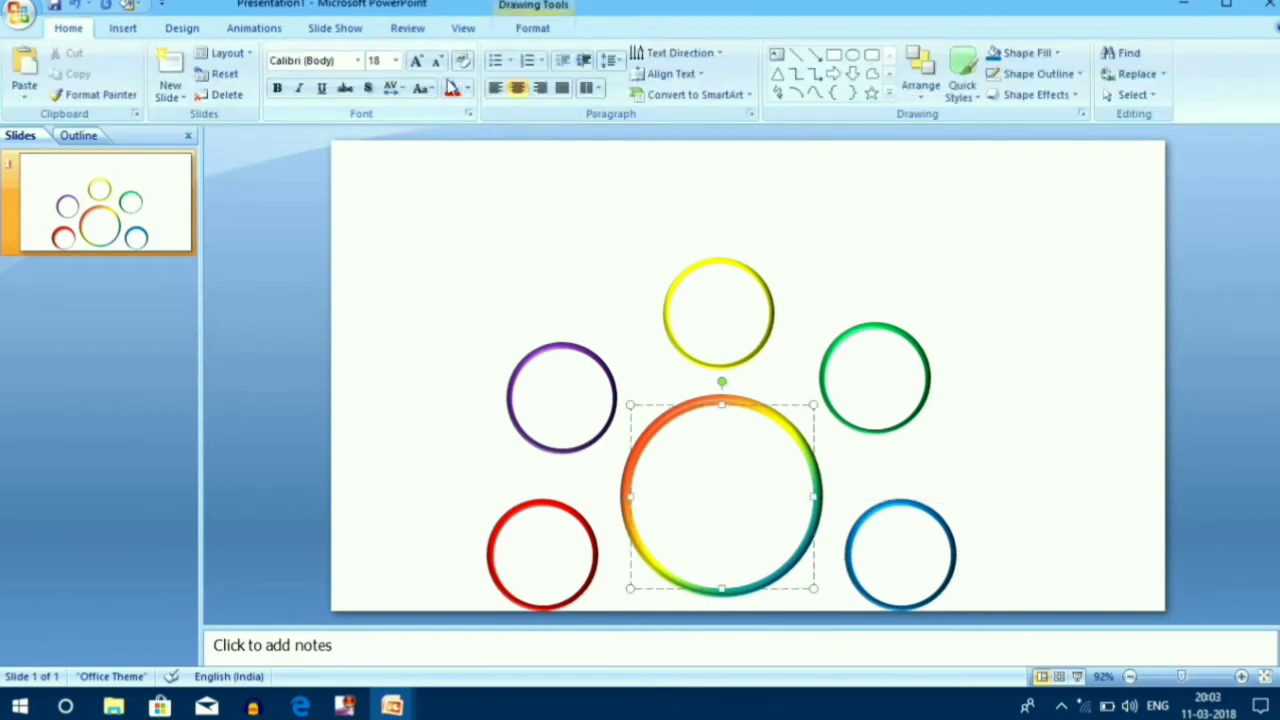
Type 2018 inside the rainbow ring and make it 44 pt grey
type("2")
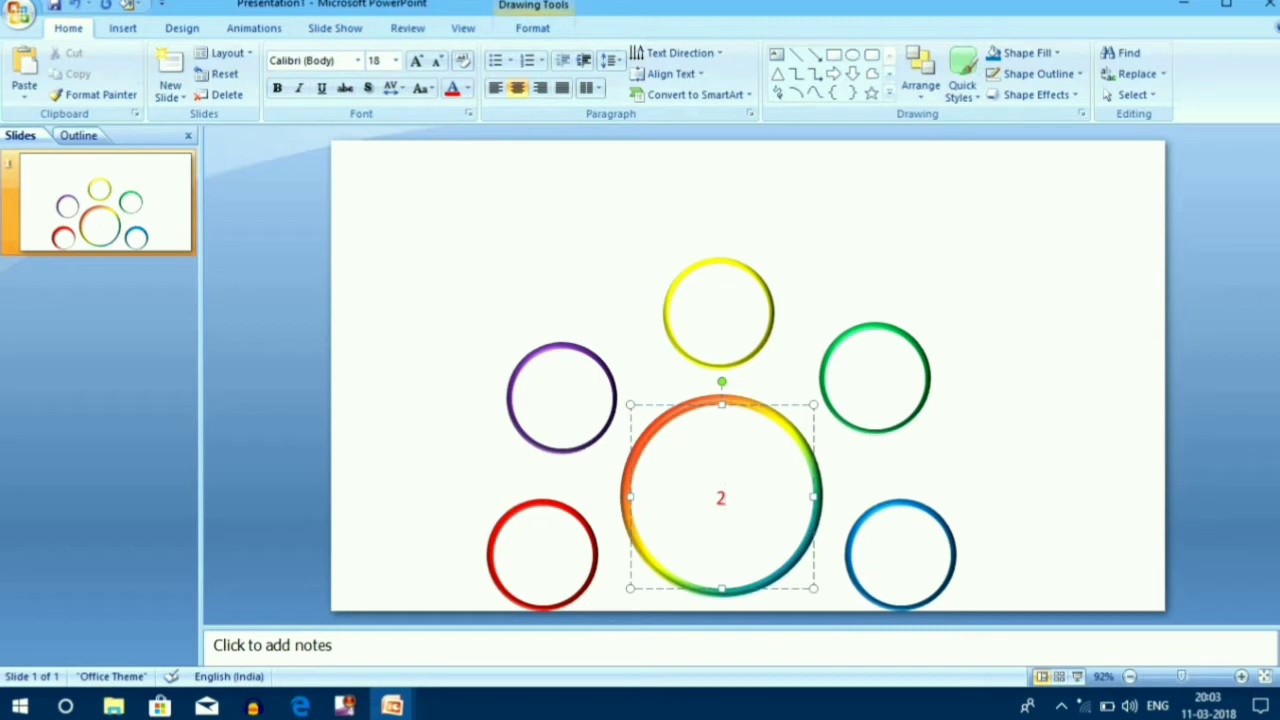
type("018")
key("ctrl+a")
left_click(396, 60)
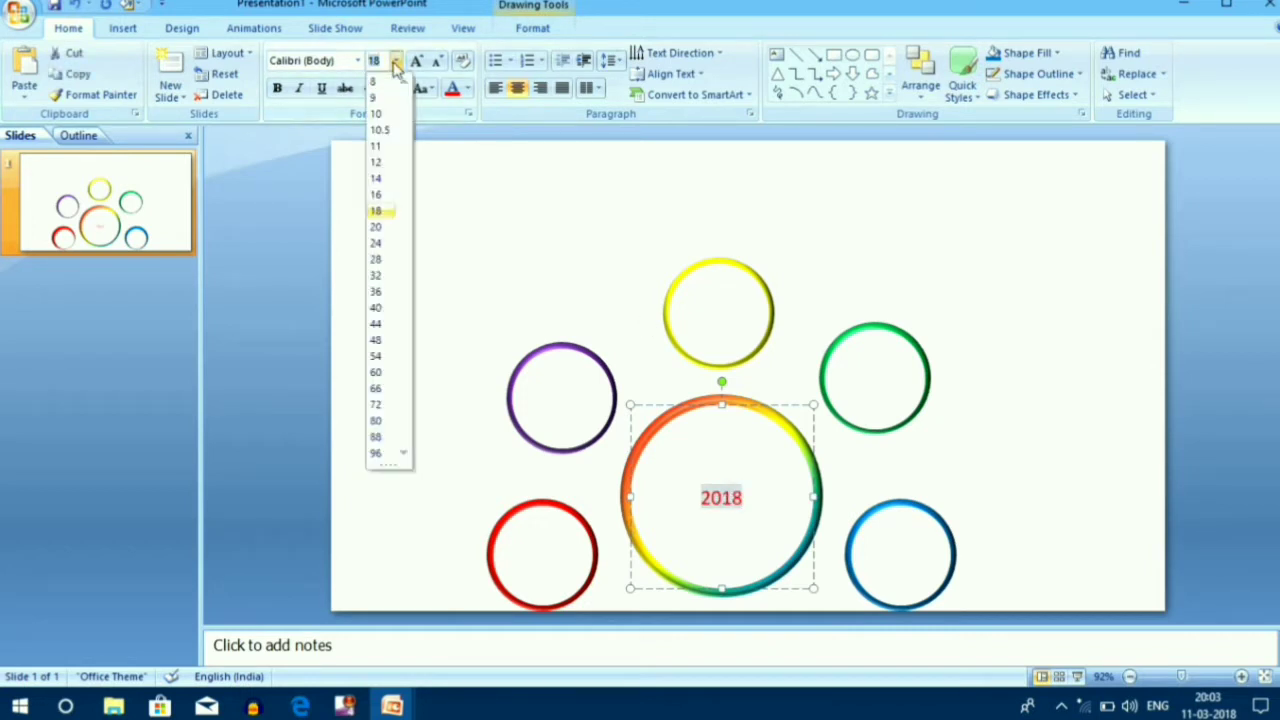
left_click(388, 325)
left_click(466, 90)
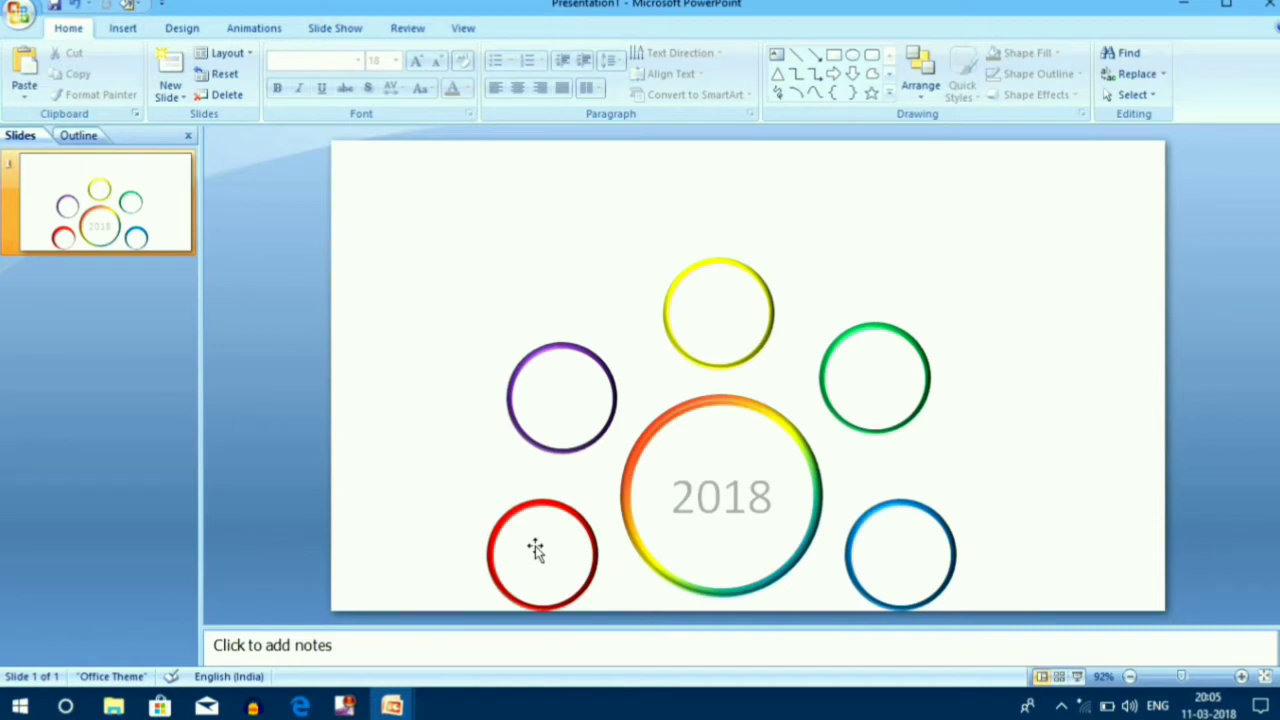
Give the red, purple, yellow, green and blue rings grey text colour
left_click(537, 550)
left_click(541, 404, "shift")
left_click(712, 322, "shift")
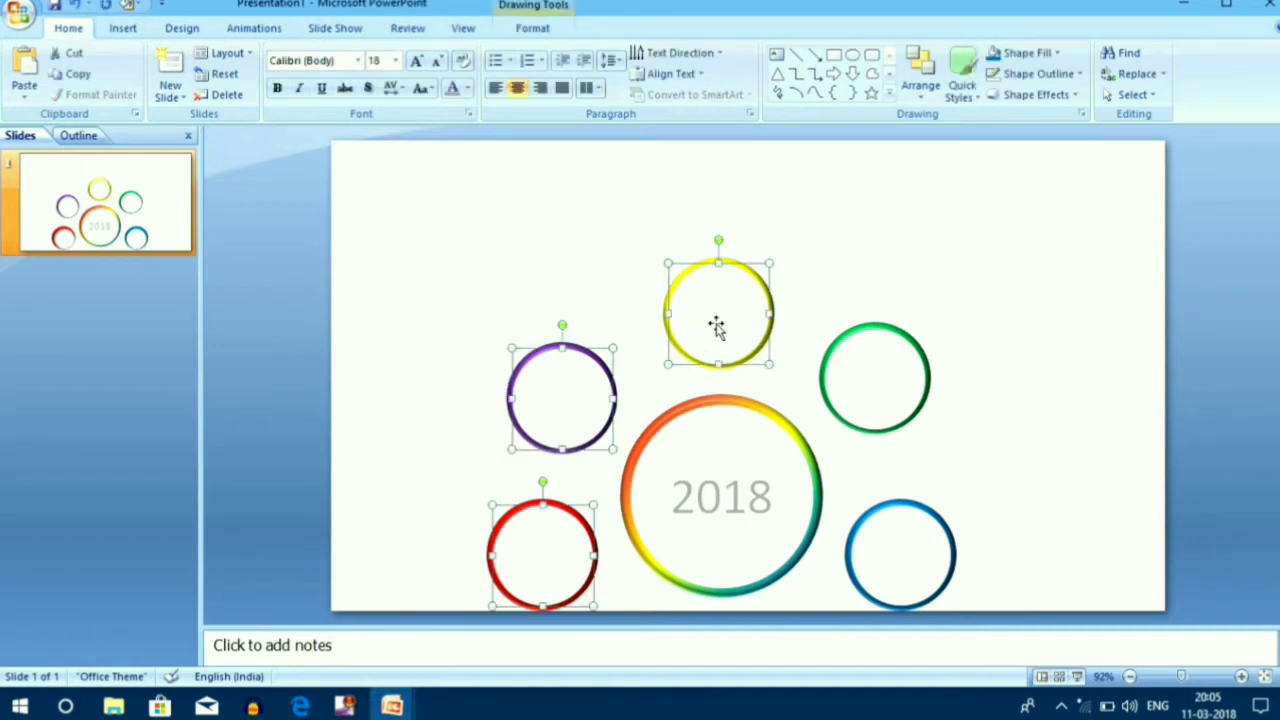
left_click(855, 380, "shift")
left_click(887, 542, "shift")
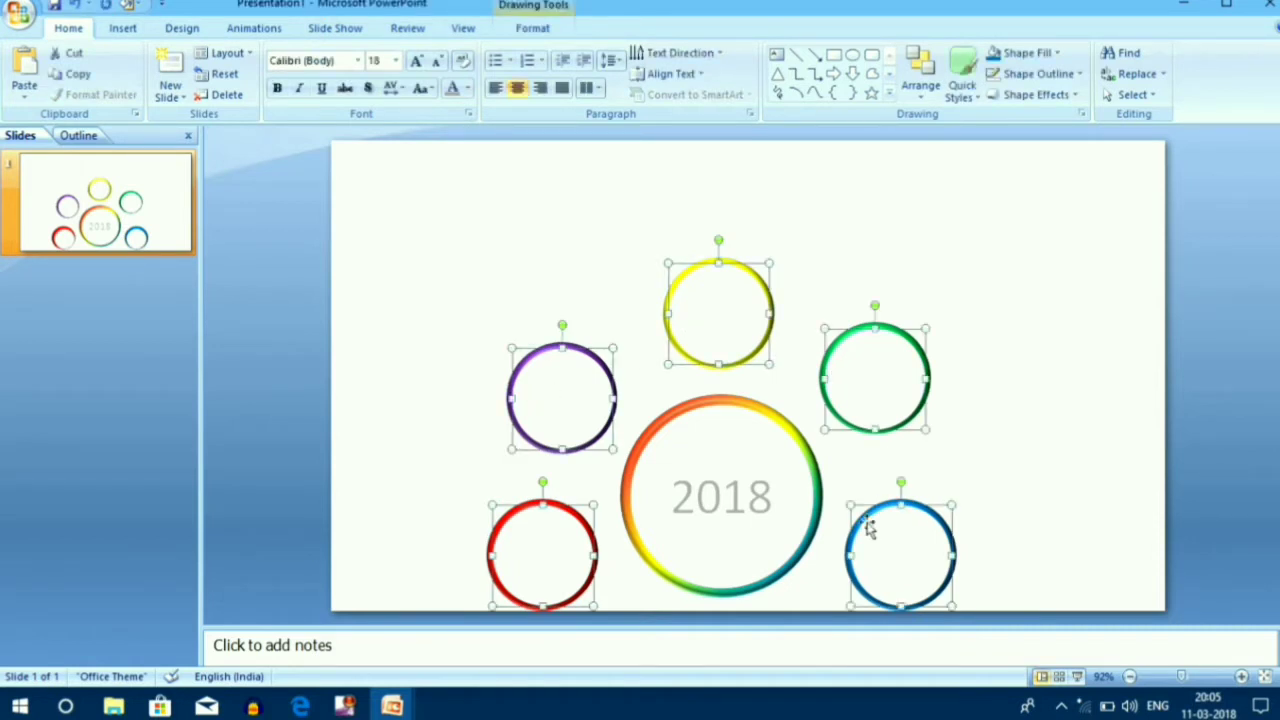
left_click(468, 90)
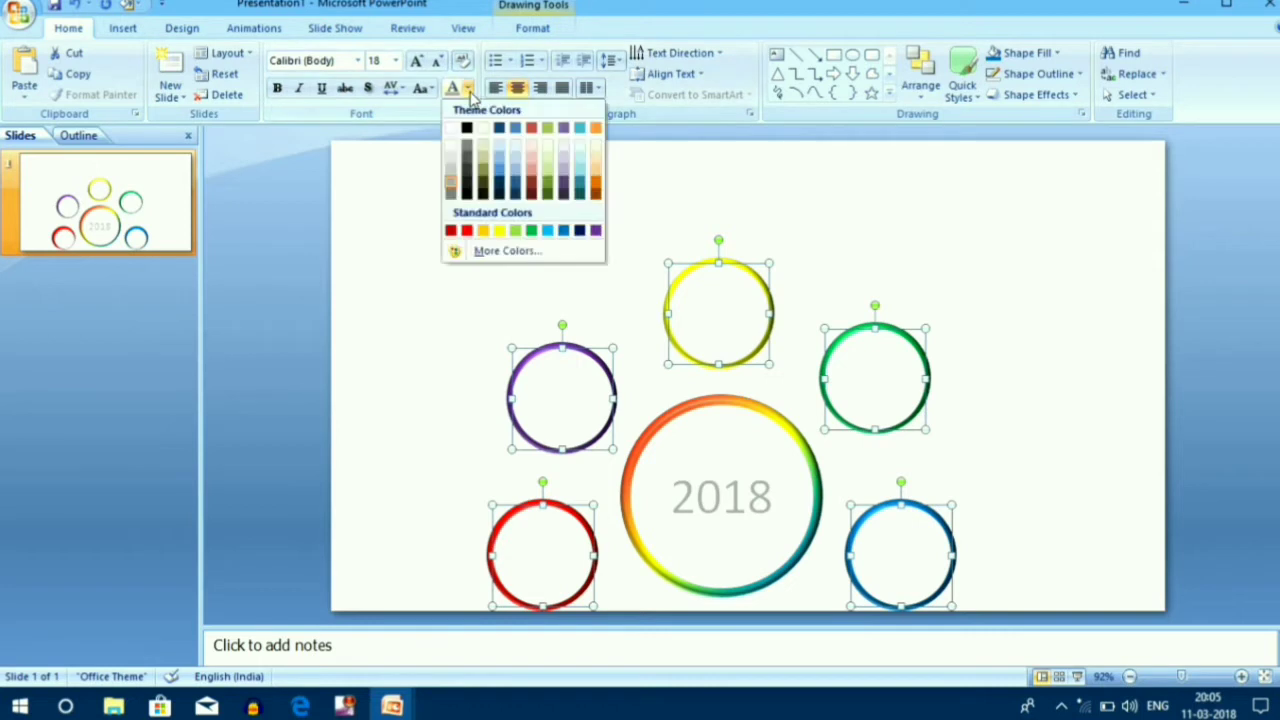
left_click(455, 190)
left_click(477, 240)
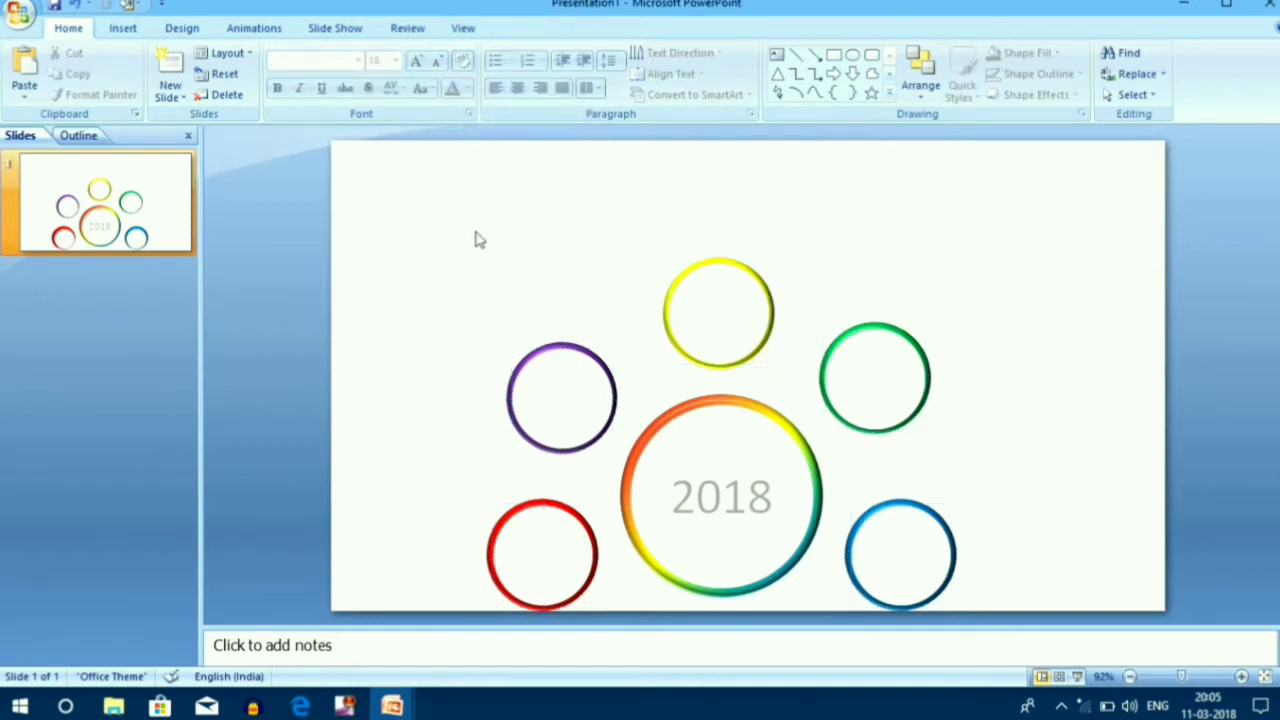
left_click(535, 539)
Finish the month labels, typing JAN in the red ring and FEB in the purple ring
left_click(545, 555)
type("JA")
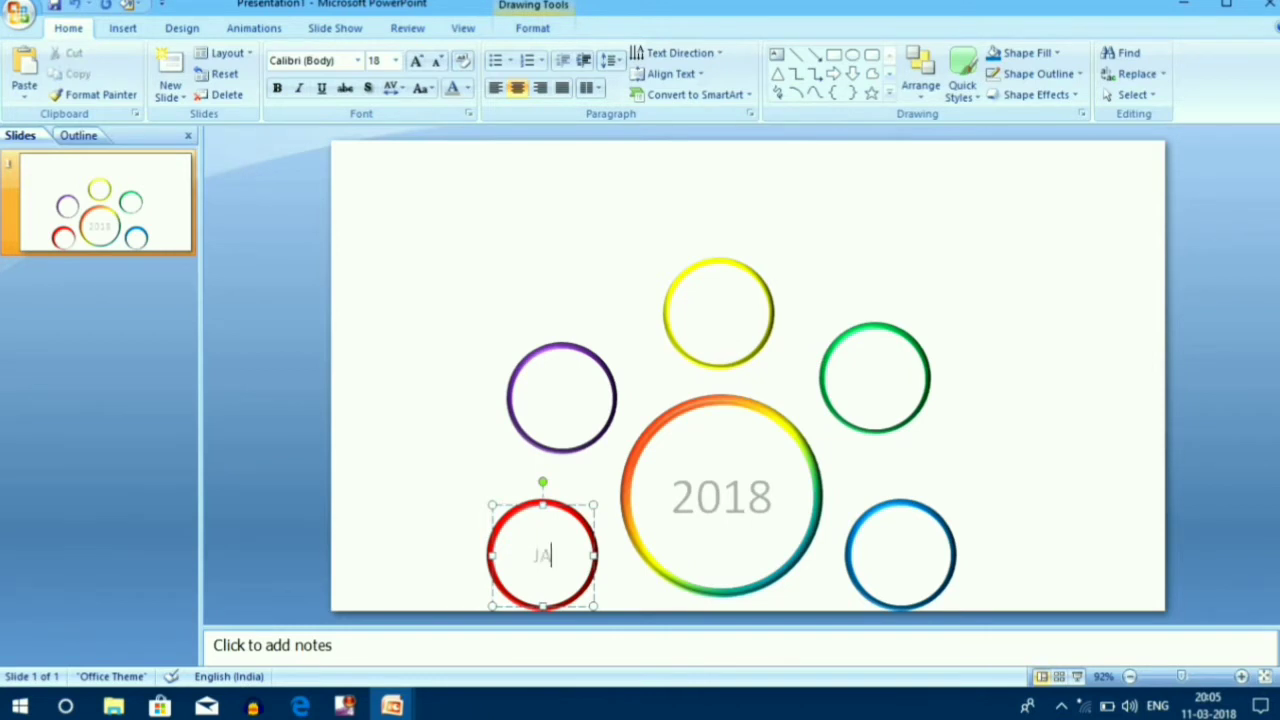
type("N")
left_click(571, 414)
type("FEB")
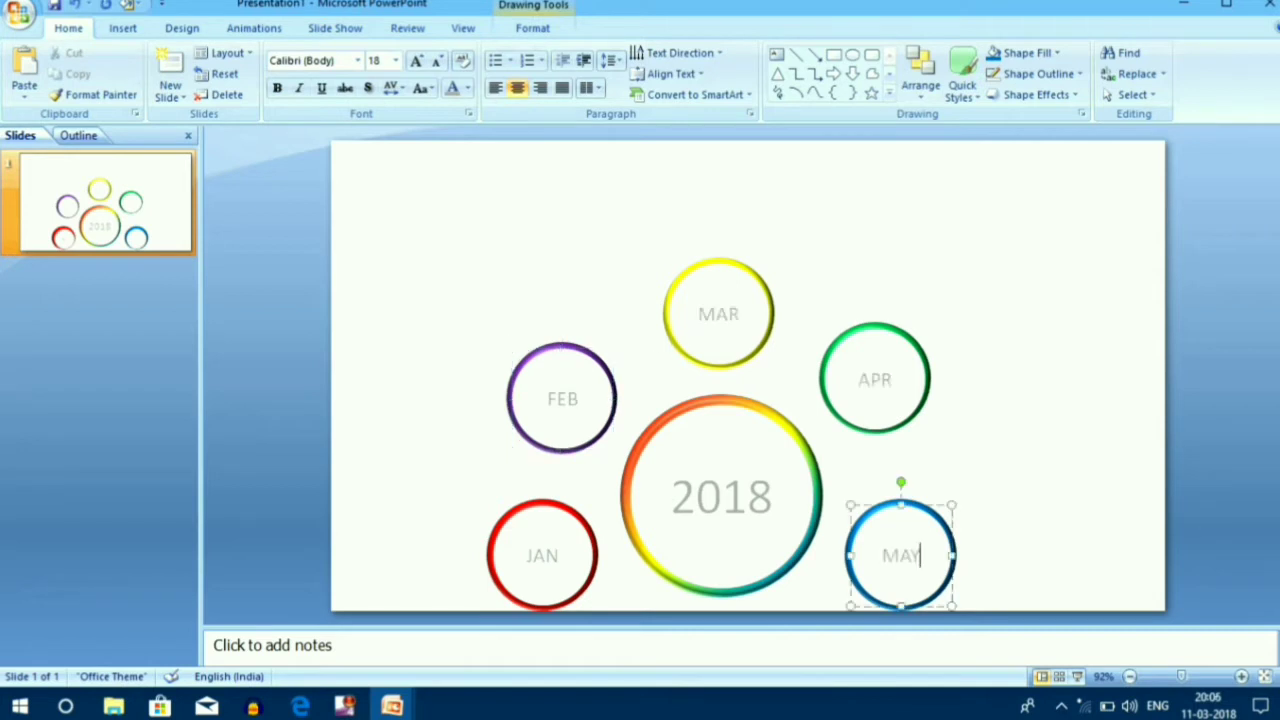
left_click(1066, 500)
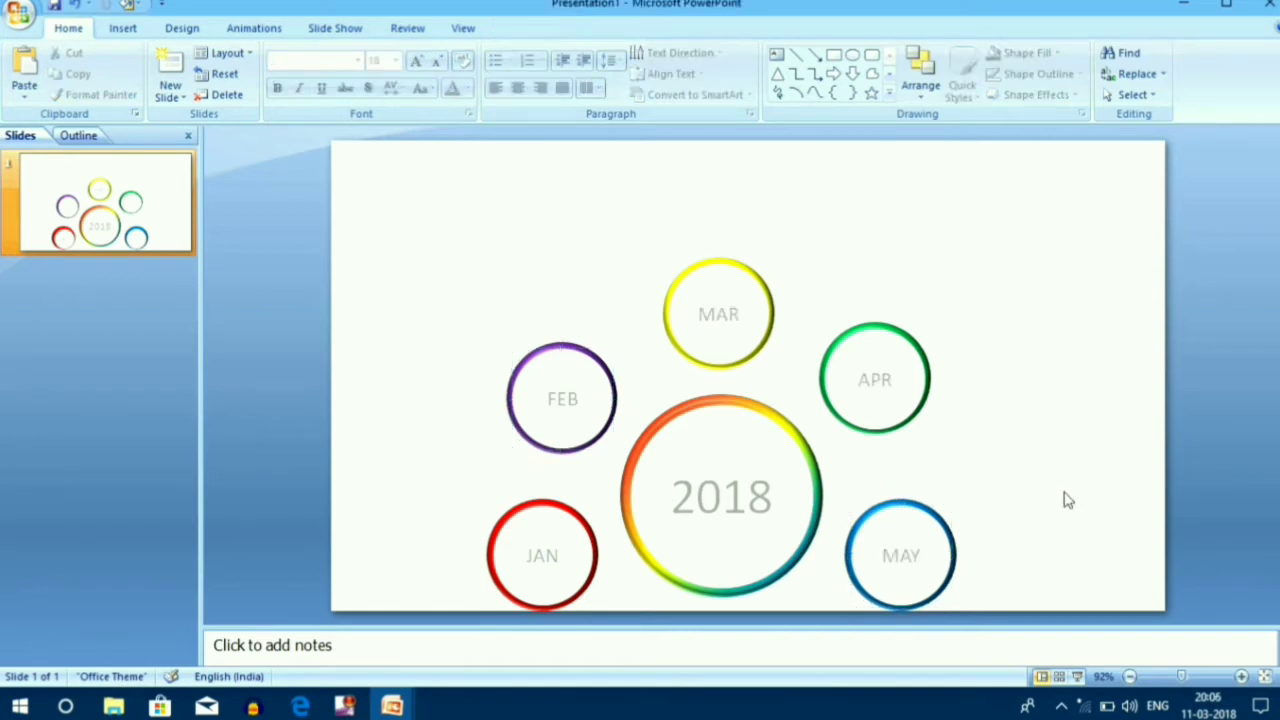
left_click(123, 28)
Add a grey two-line text box 'Jan Month / Add' left of the JAN ring
left_click(433, 87)
left_click(362, 502)
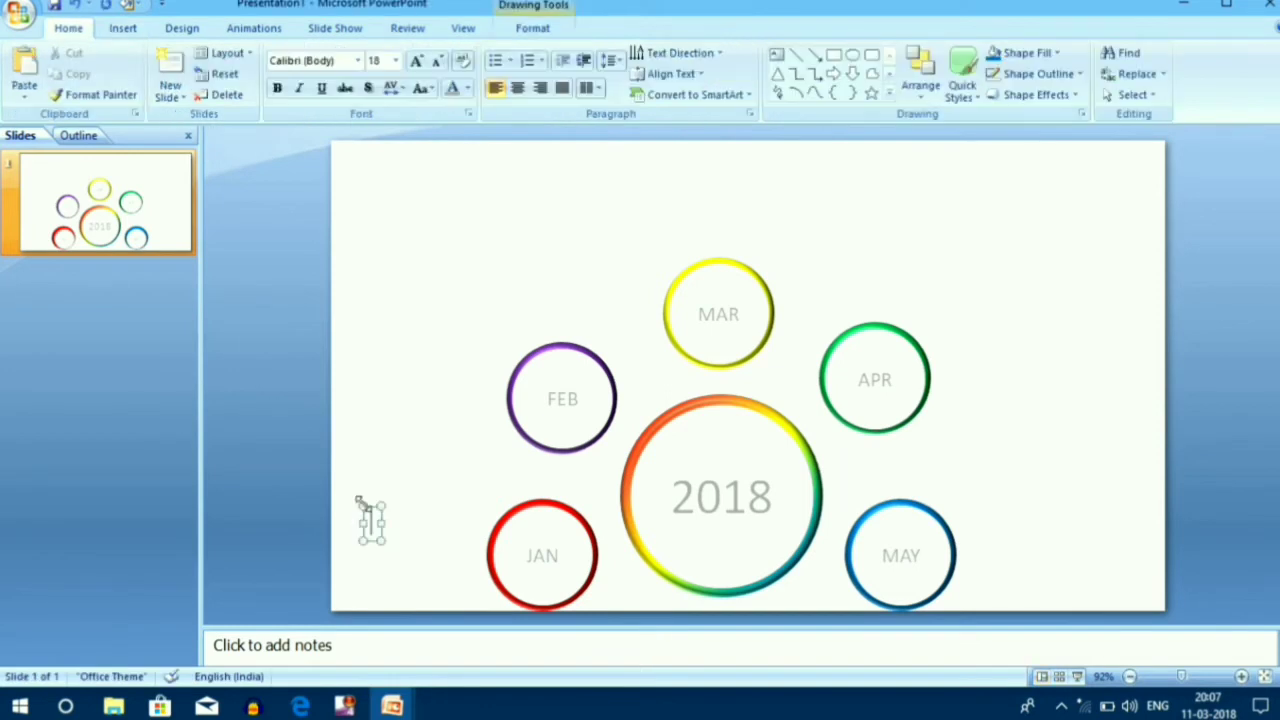
type("Jan Month")
key("Return")
type("Add")
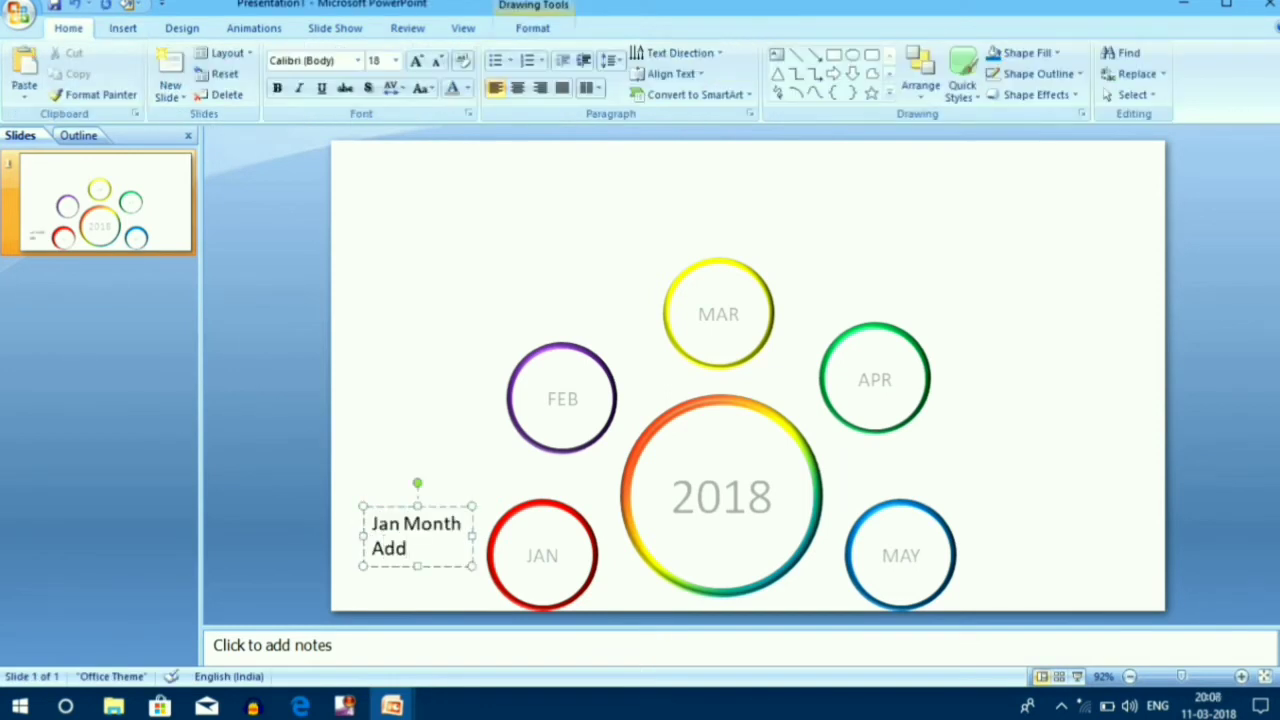
key("ctrl+a")
left_click(467, 88)
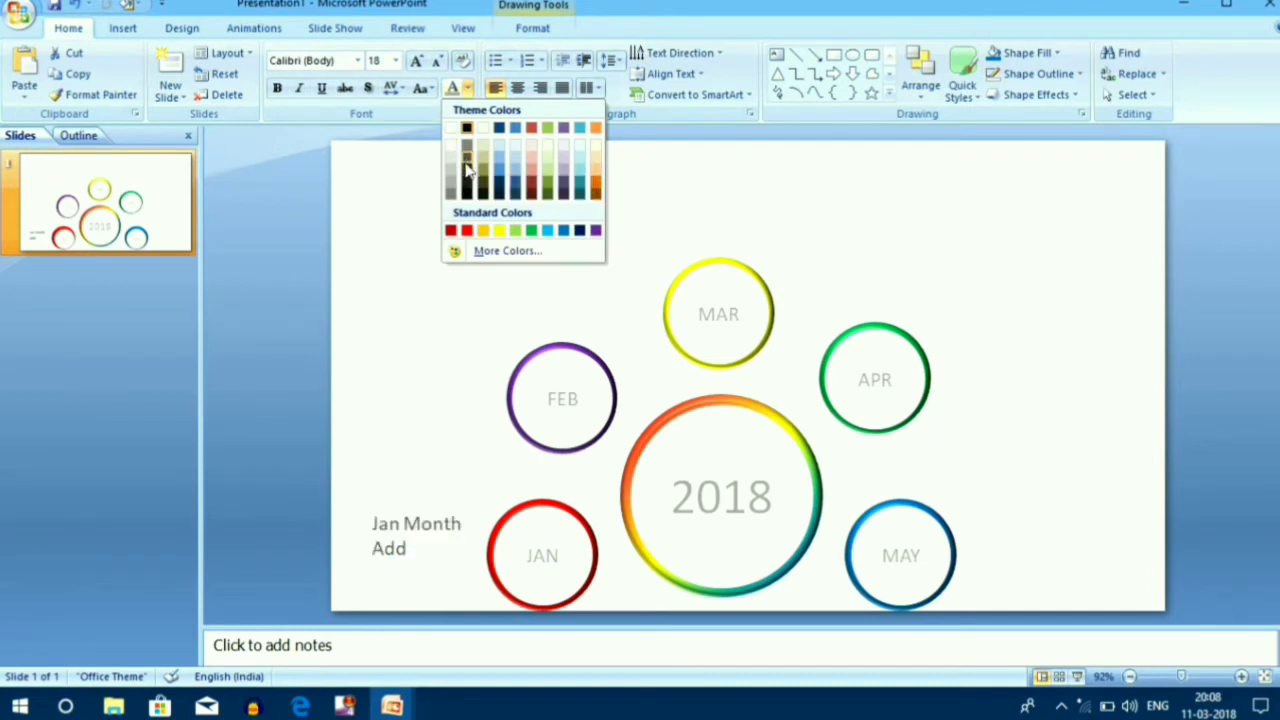
left_click(467, 170)
left_click(414, 289)
Duplicate the Jan caption with Ctrl+D and move copies beside the other rings, including MAY
left_click(431, 511)
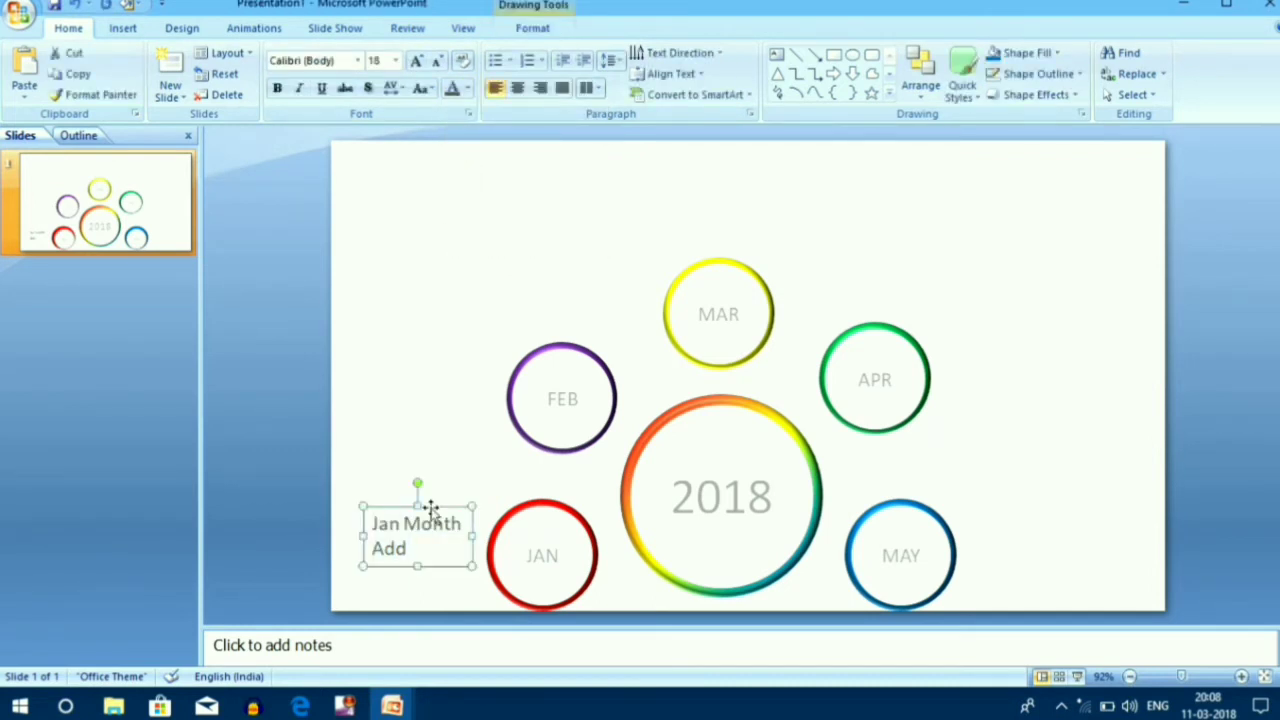
key("ctrl+d")
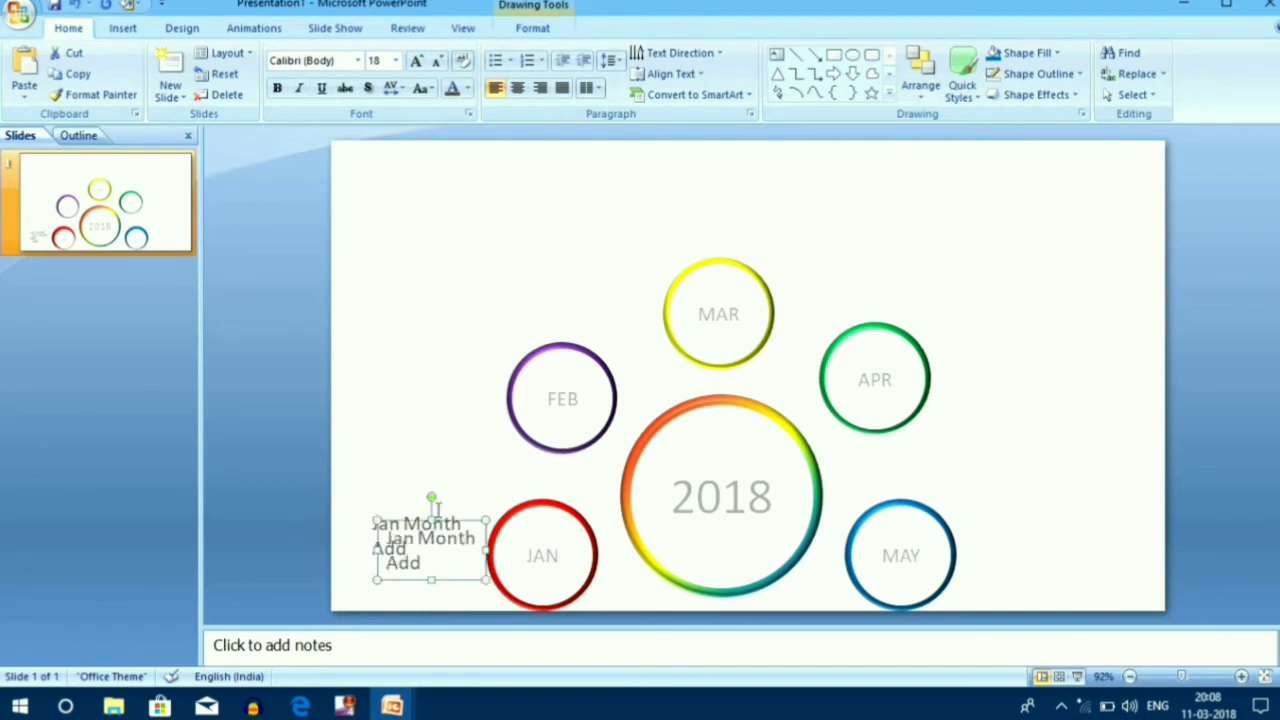
left_click_drag(455, 527, 1052, 498)
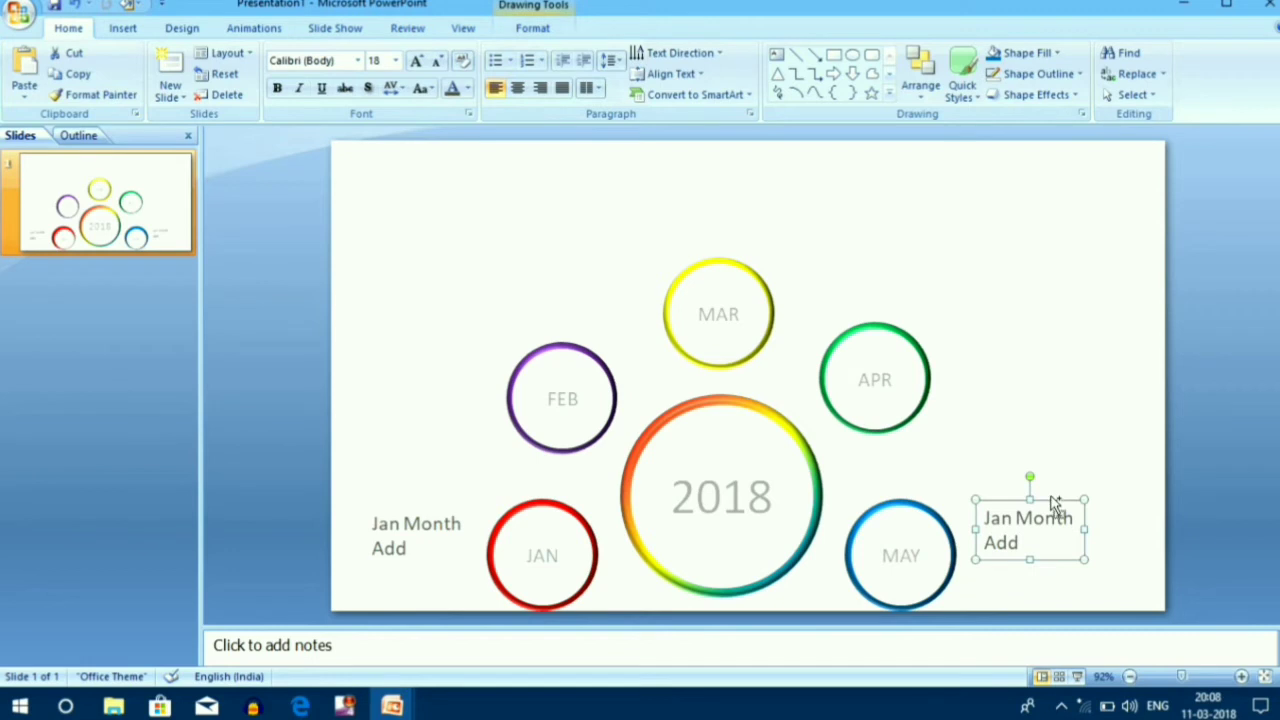
key("ctrl+d")
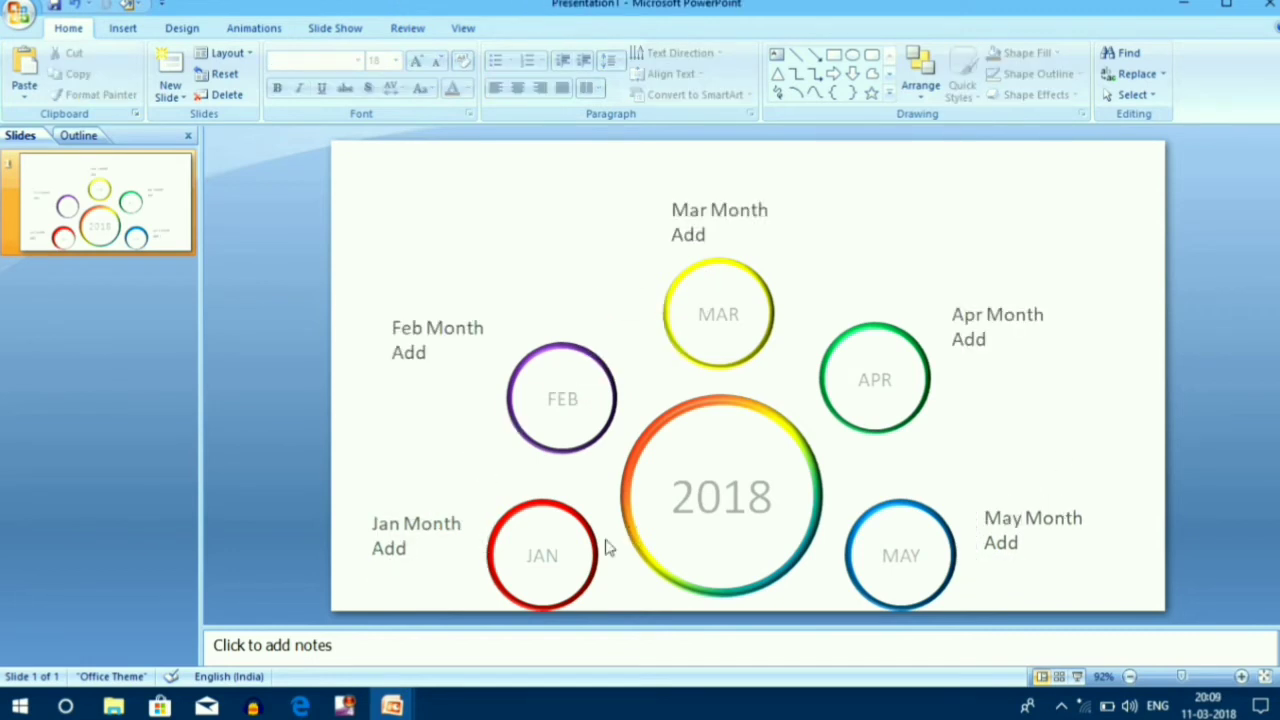
Centre the text in all five Jan–May captions
left_click(720, 205)
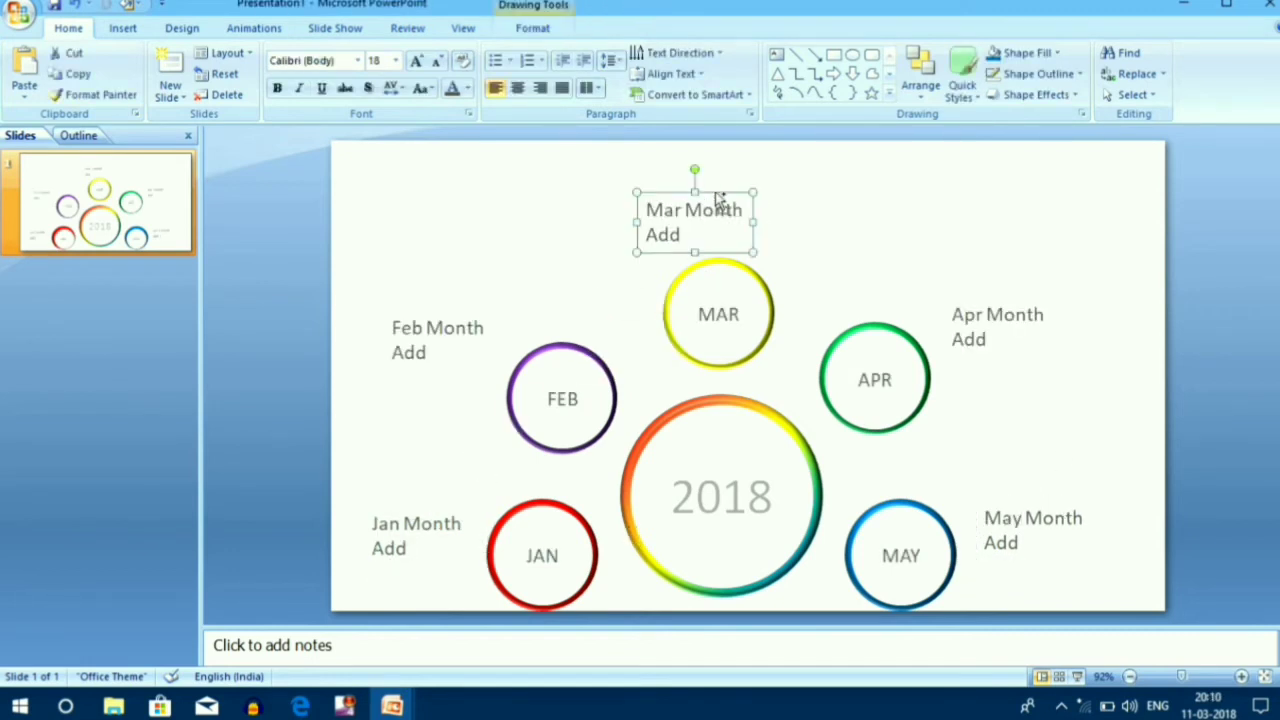
left_click(416, 349, "shift")
left_click(416, 521, "shift")
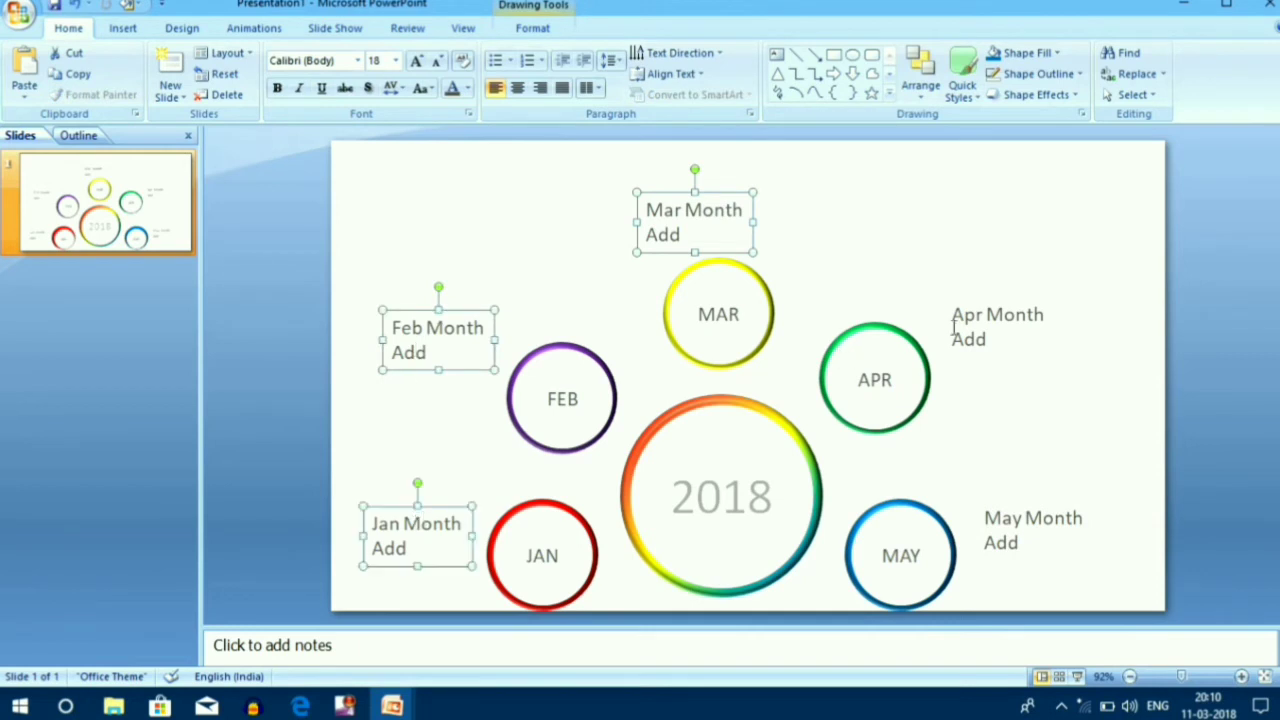
left_click(981, 320, "shift")
left_click(1013, 516, "shift")
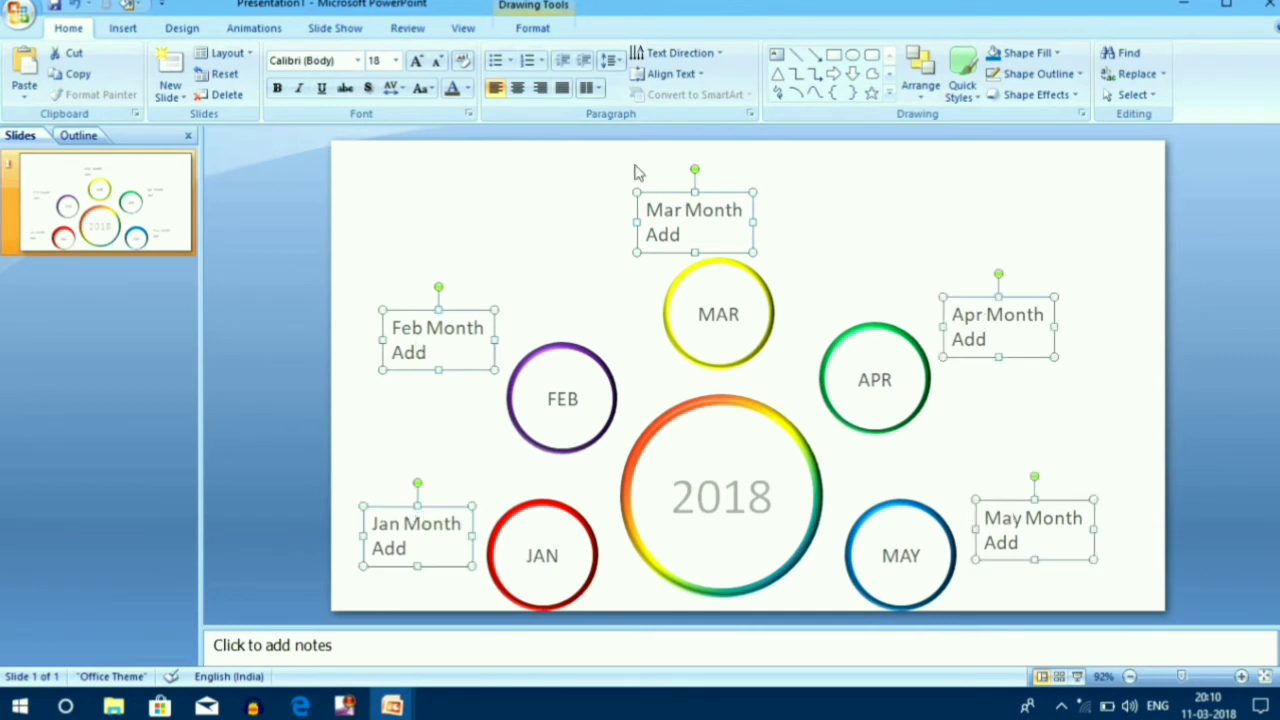
left_click(516, 88)
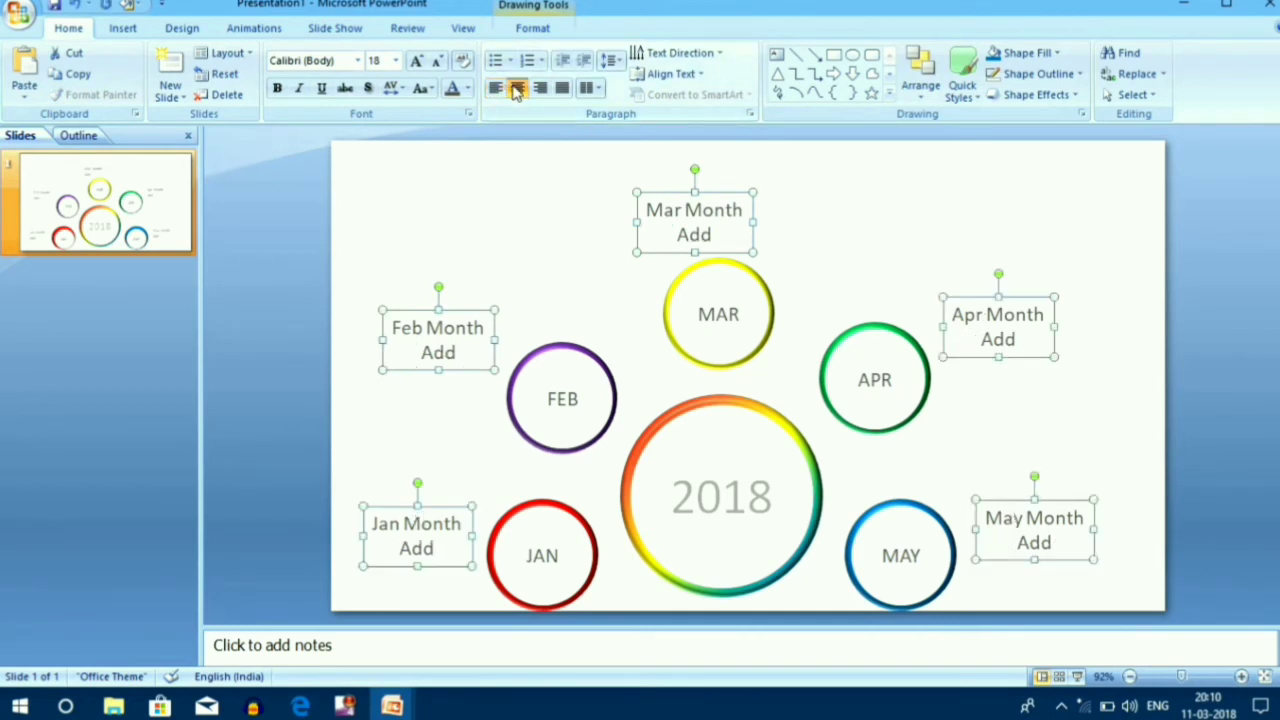
left_click(871, 174)
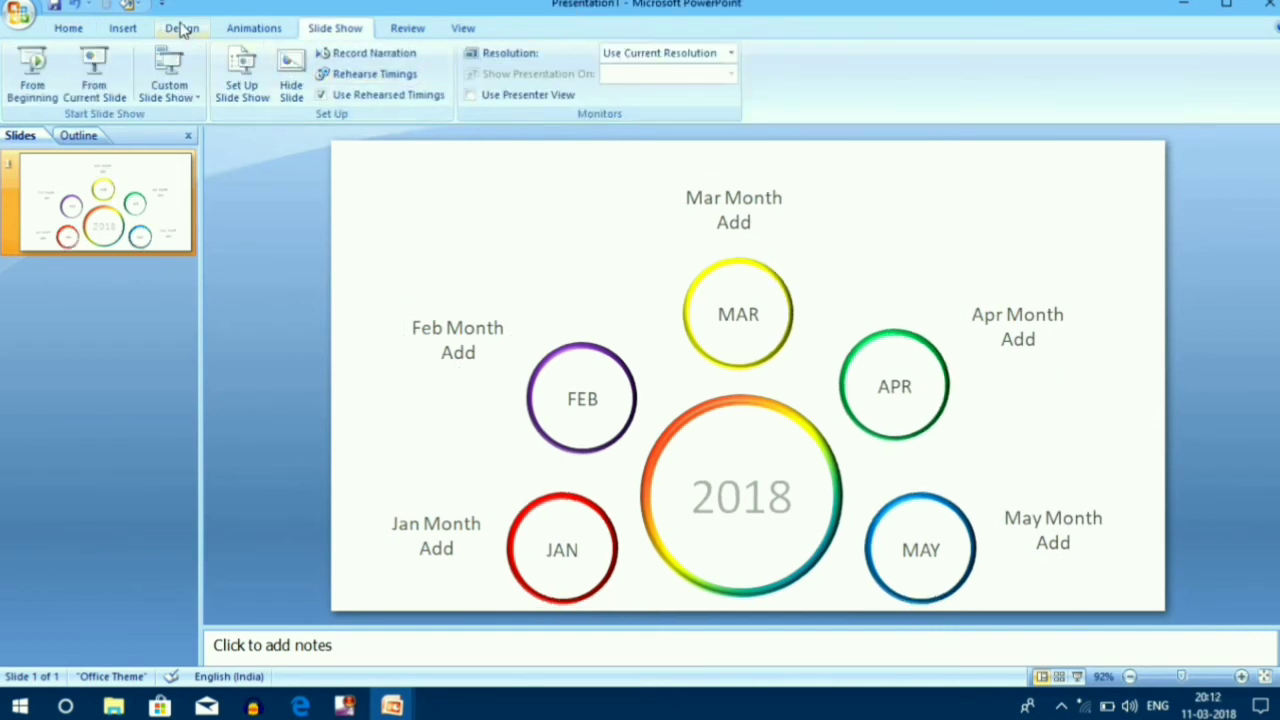
Apply the dark grey gradient background style from Design > Background Styles
left_click(180, 28)
left_click(1165, 60)
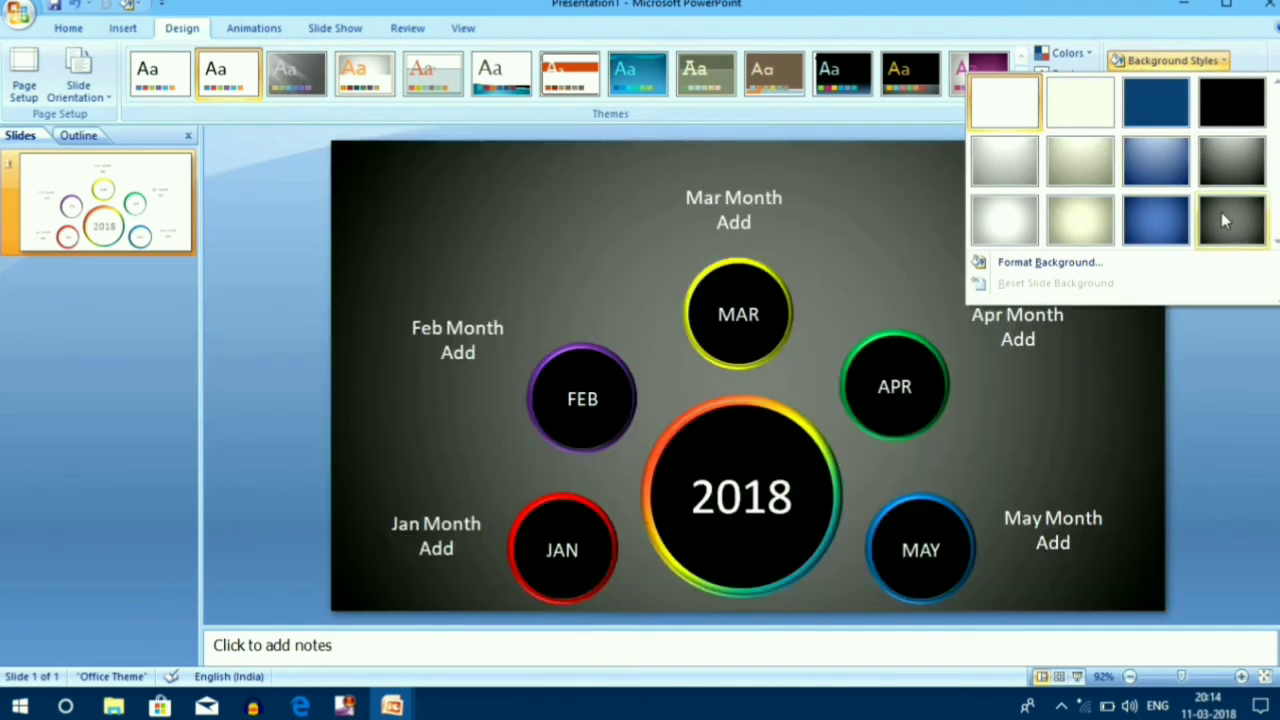
left_click(1221, 212)
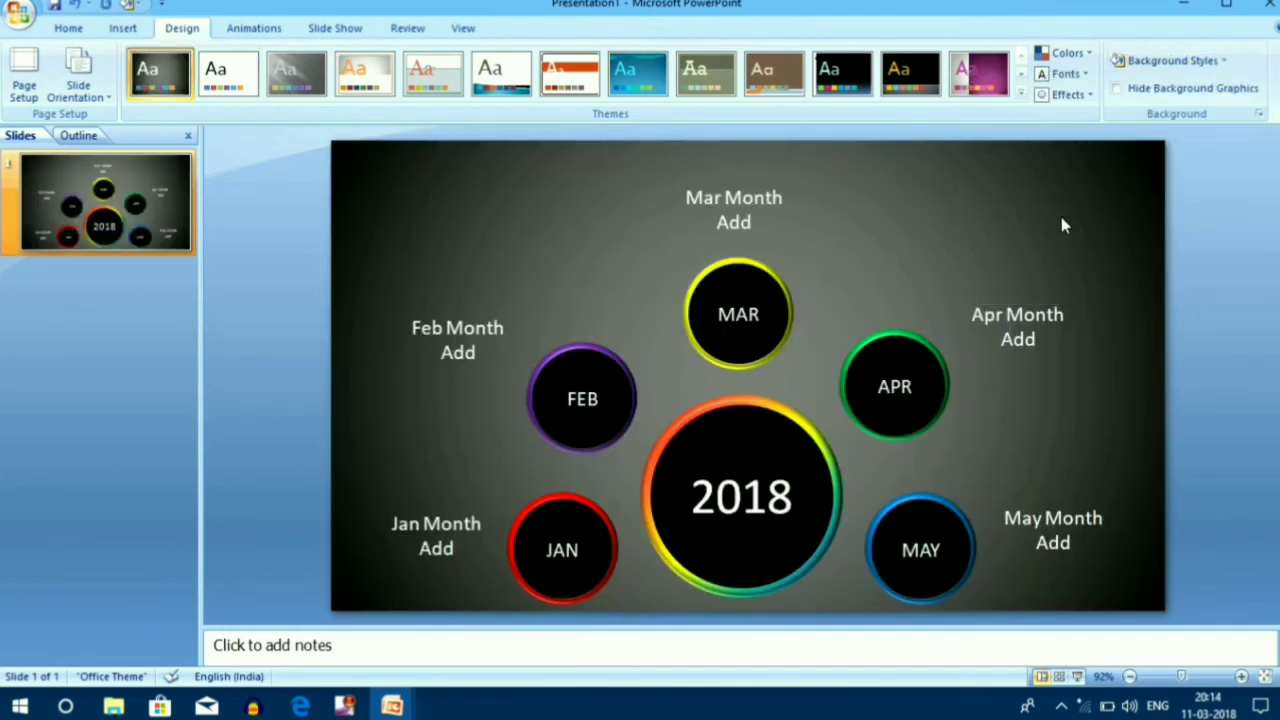
left_click(335, 28)
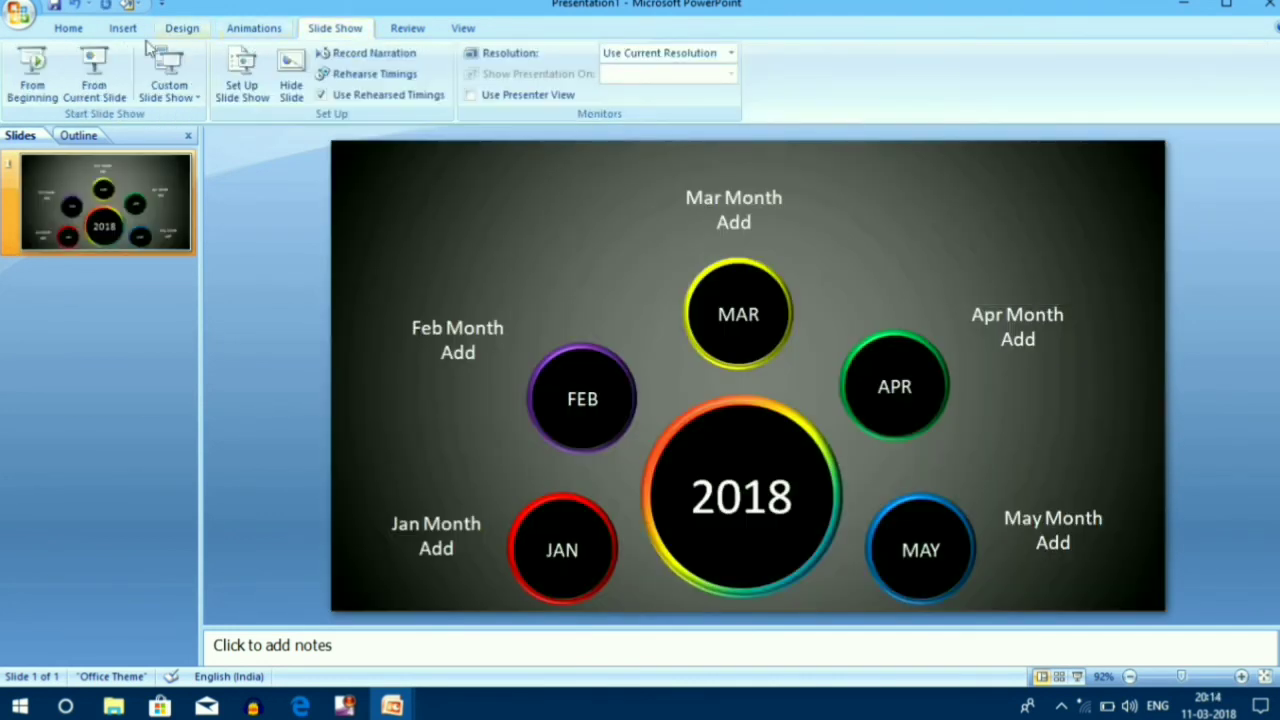
Run the slideshow from the current slide to show the finished 2018 timeline full-screen
left_click(104, 68)
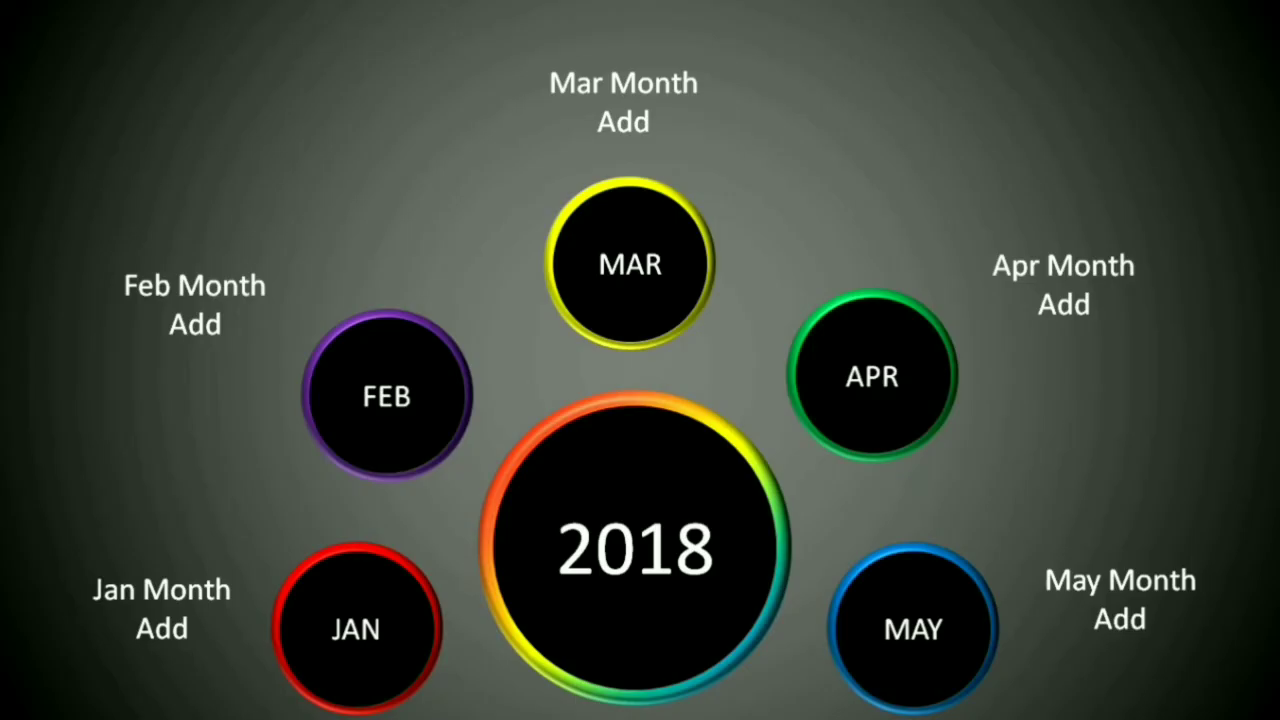